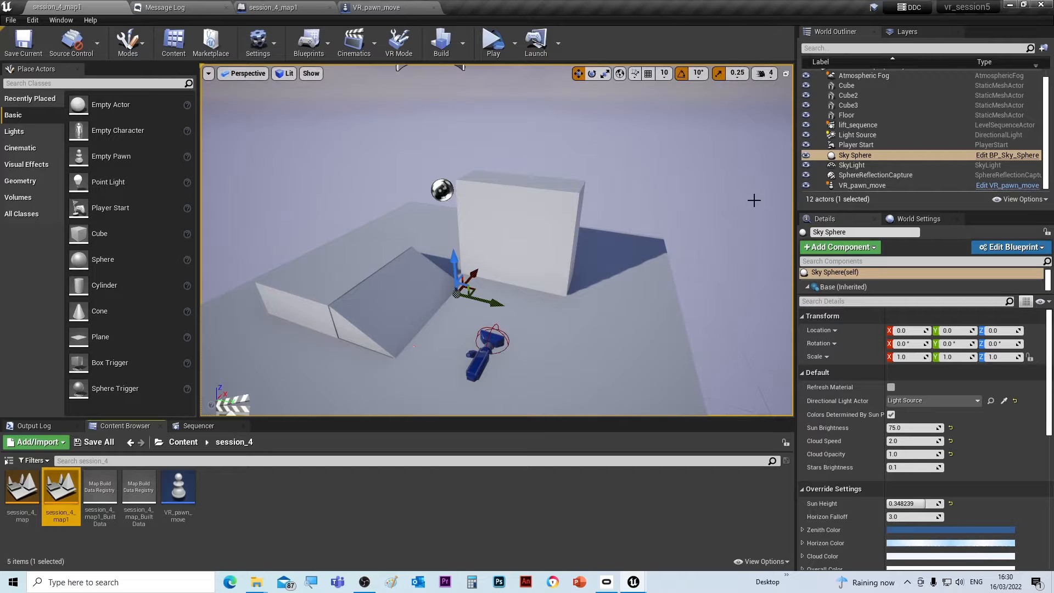
Open the VR_pawn_move blueprint and review its movement, snap rotation and floor level tracking nodes in the event graph
{"action": "left_click", "coordinate": [179, 485]}
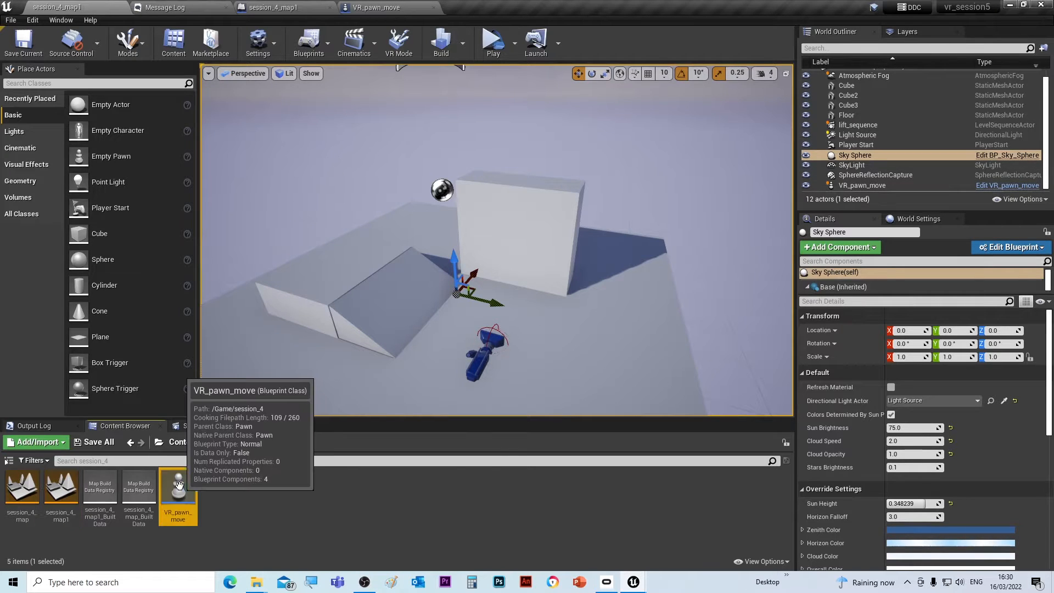
{"action": "double_click", "coordinate": [179, 485]}
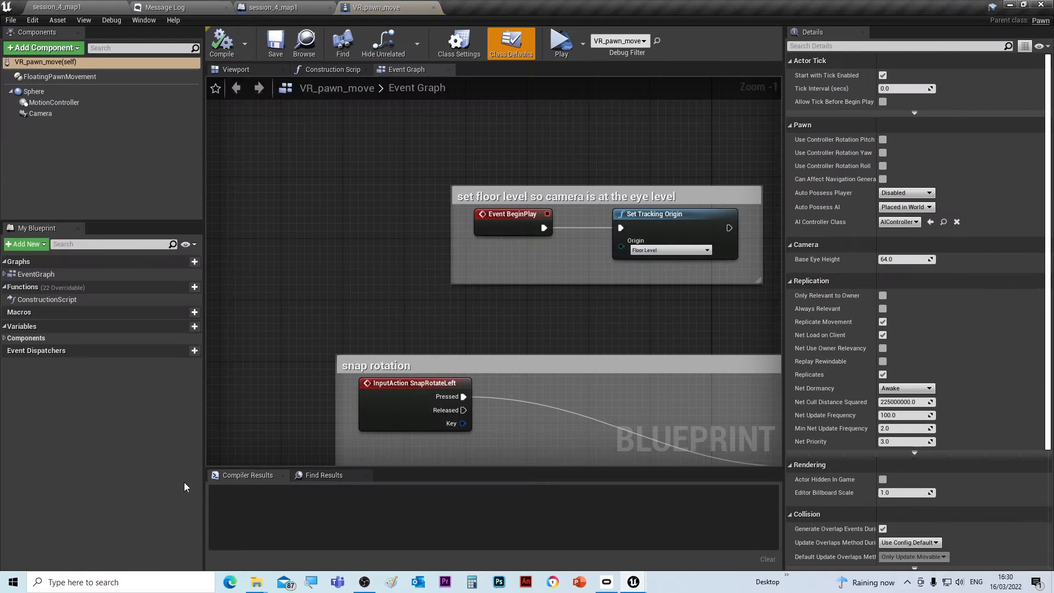
{"action": "scroll", "coordinate": [381, 212], "scroll_direction": "down", "scroll_amount": 7}
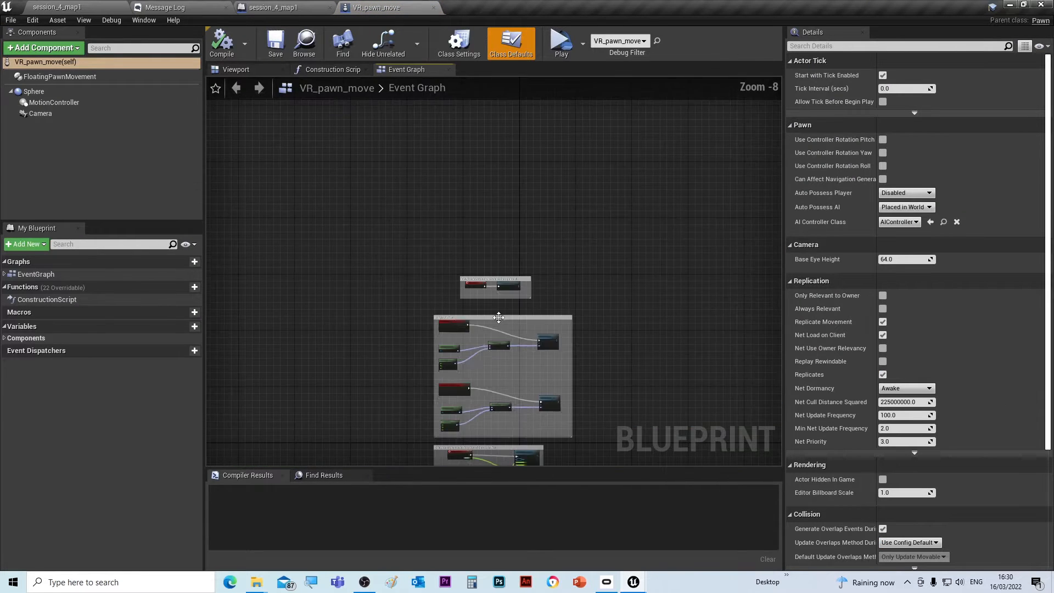
{"action": "right_click_drag", "start_coordinate": [388, 284], "coordinate": [358, 144]}
{"action": "scroll", "coordinate": [522, 319], "scroll_direction": "up", "scroll_amount": 3}
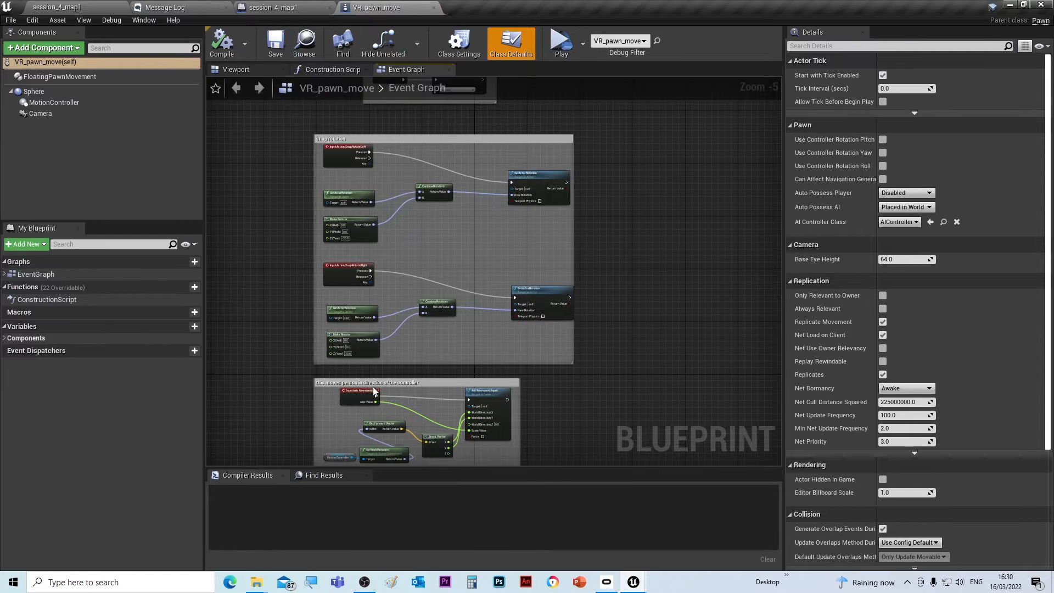
{"action": "scroll", "coordinate": [438, 413], "scroll_direction": "up", "scroll_amount": 5}
{"action": "right_click_drag", "start_coordinate": [427, 347], "coordinate": [500, 279]}
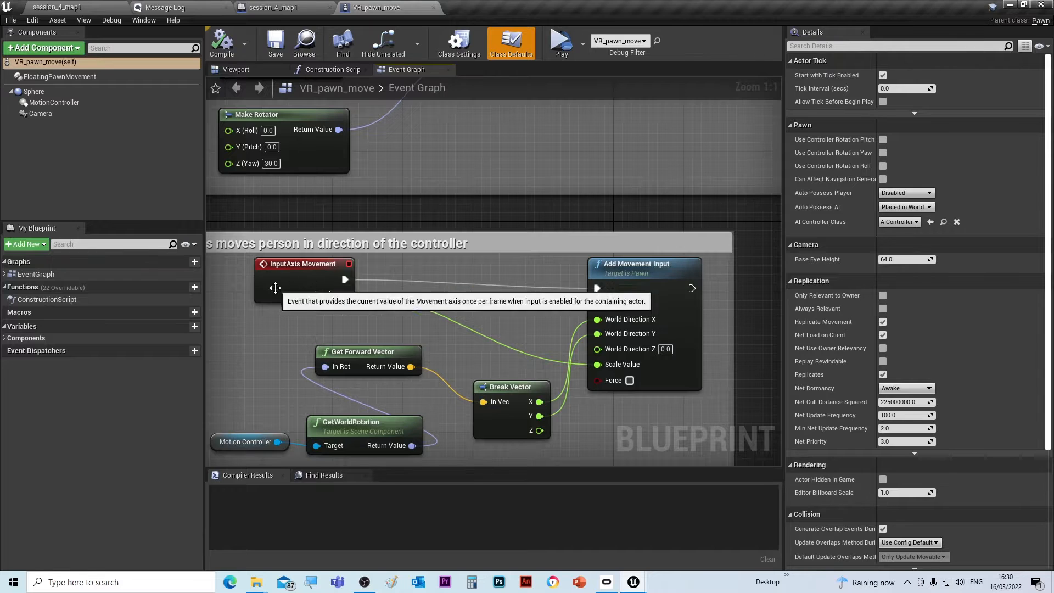
{"action": "right_click_drag", "start_coordinate": [449, 192], "coordinate": [453, 423]}
{"action": "scroll", "coordinate": [408, 304], "scroll_direction": "down", "scroll_amount": 2}
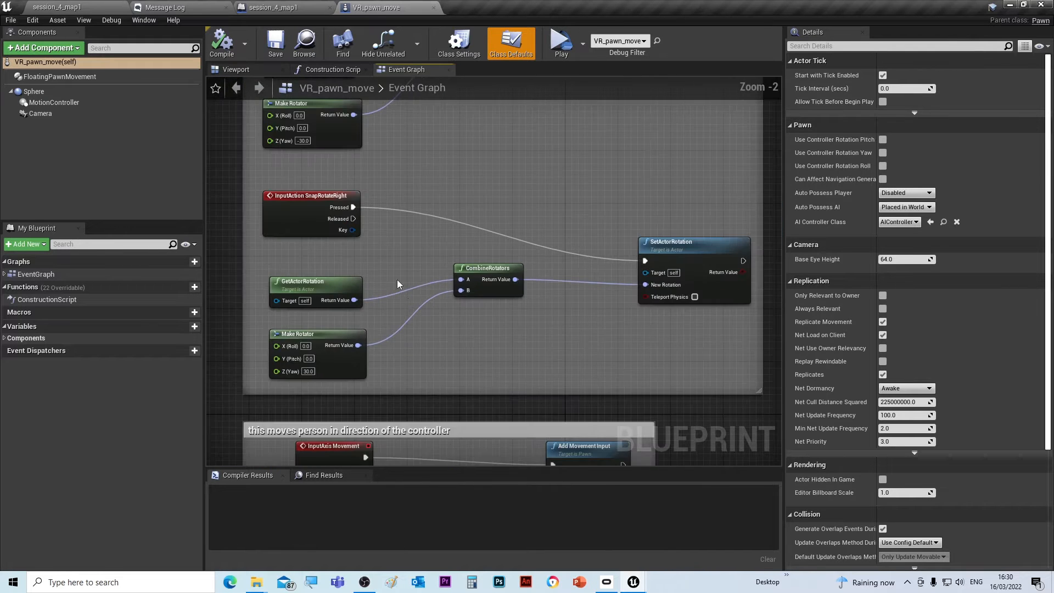
{"action": "right_click_drag", "start_coordinate": [402, 148], "coordinate": [390, 276]}
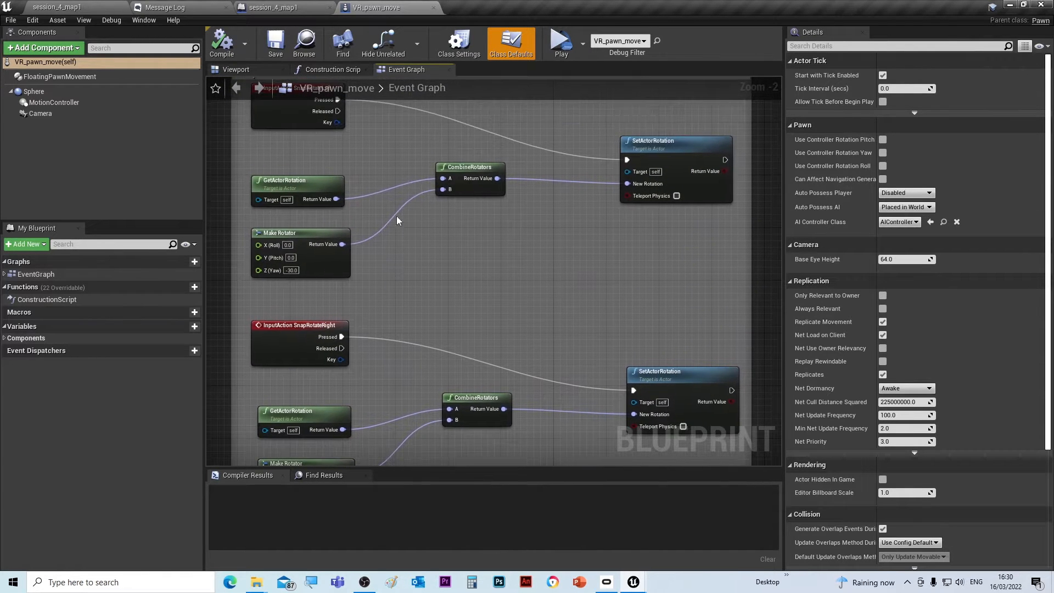
{"action": "right_click_drag", "start_coordinate": [525, 258], "coordinate": [518, 371]}
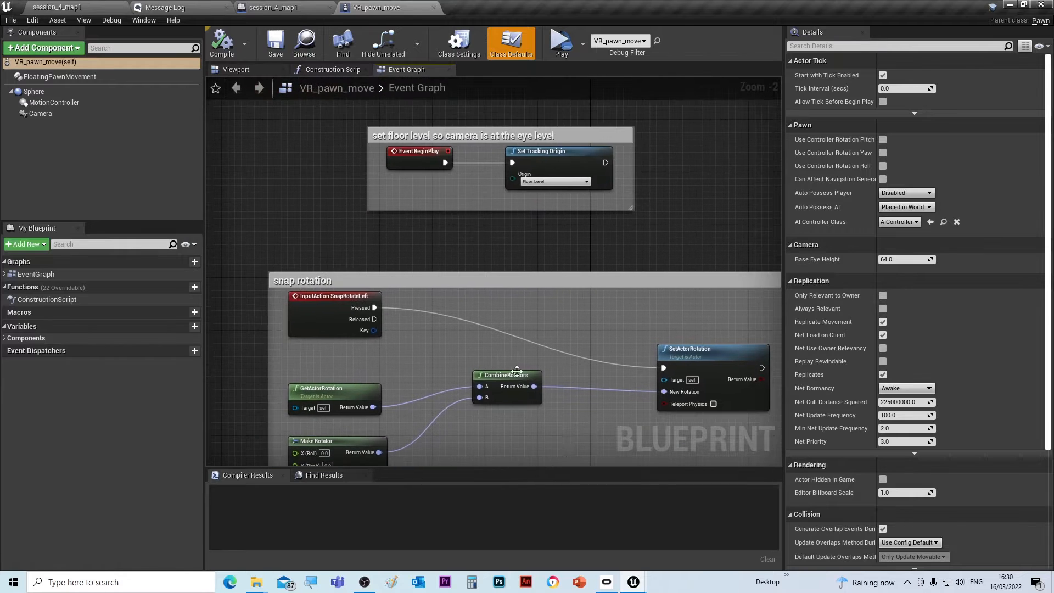
{"action": "right_click_drag", "start_coordinate": [463, 251], "coordinate": [453, 329]}
{"action": "scroll", "coordinate": [453, 328], "scroll_direction": "up", "scroll_amount": 2}
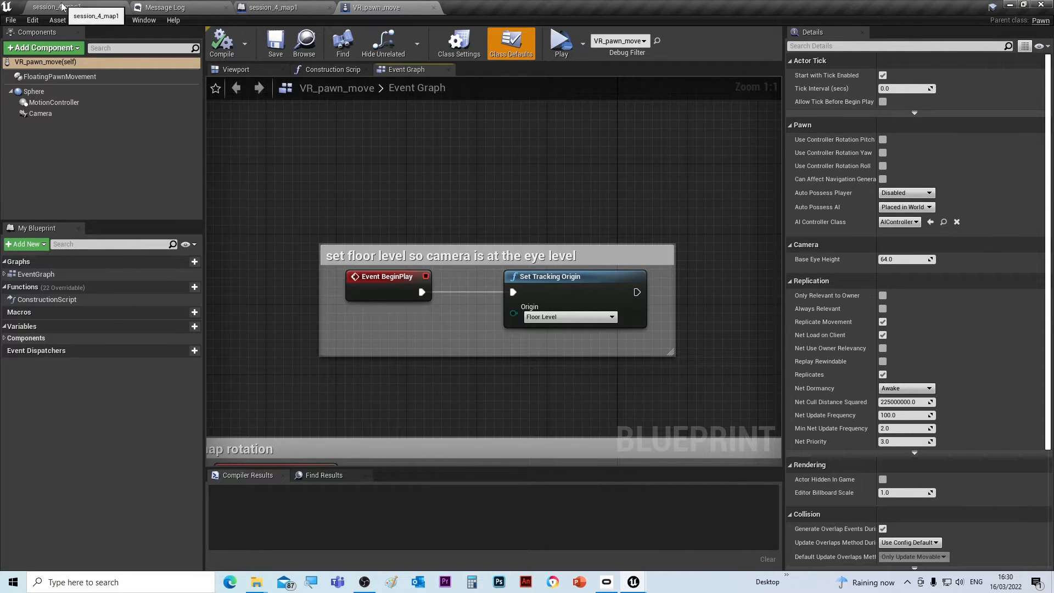
Return to the session_4_map1 level and view the assets in the beamparticle content folder
{"action": "left_click", "coordinate": [81, 7]}
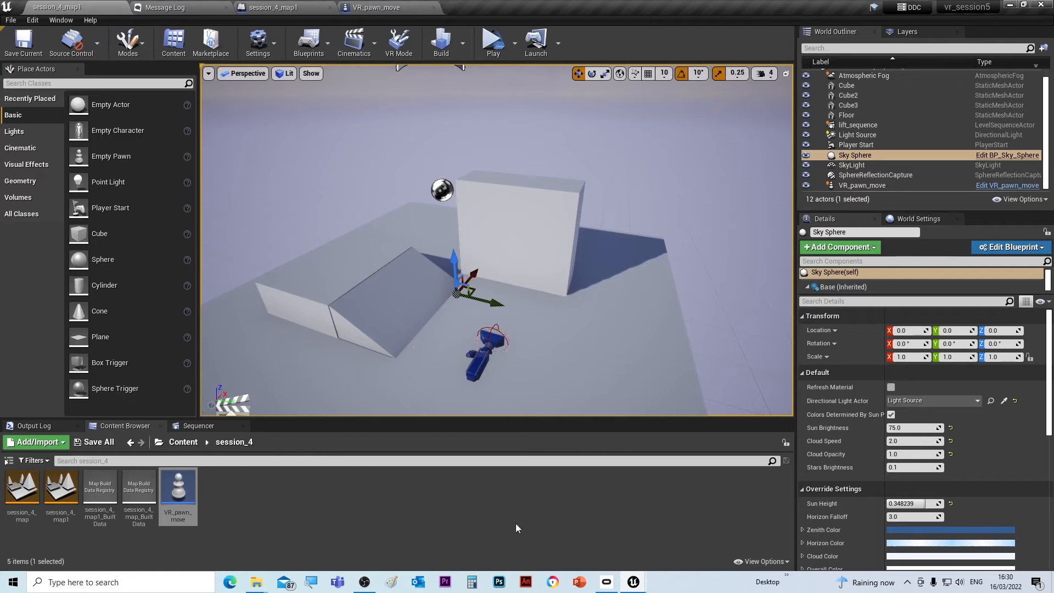
{"action": "left_click", "coordinate": [183, 443]}
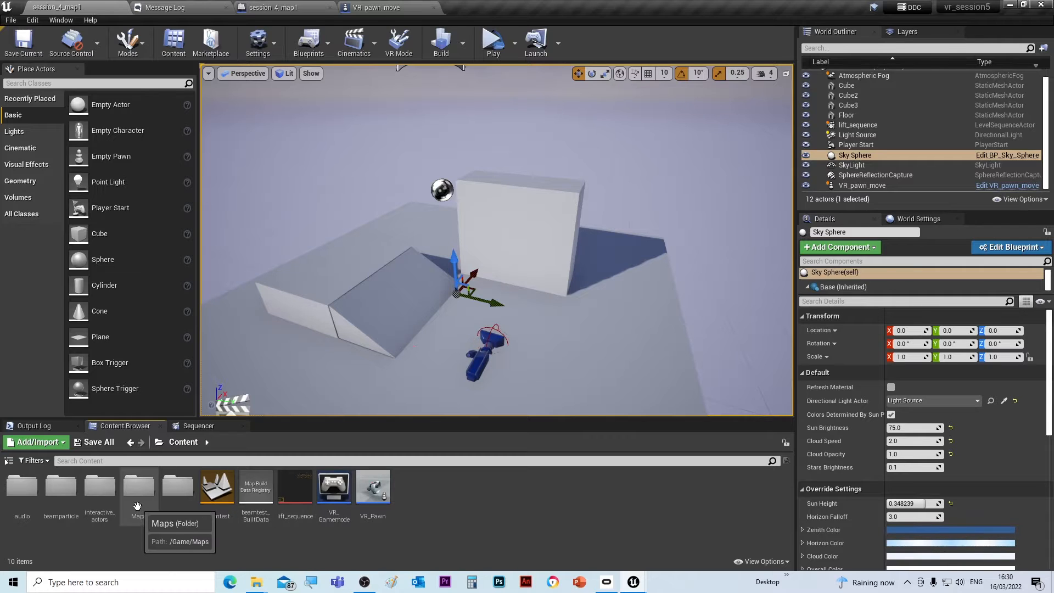
{"action": "double_click", "coordinate": [61, 484]}
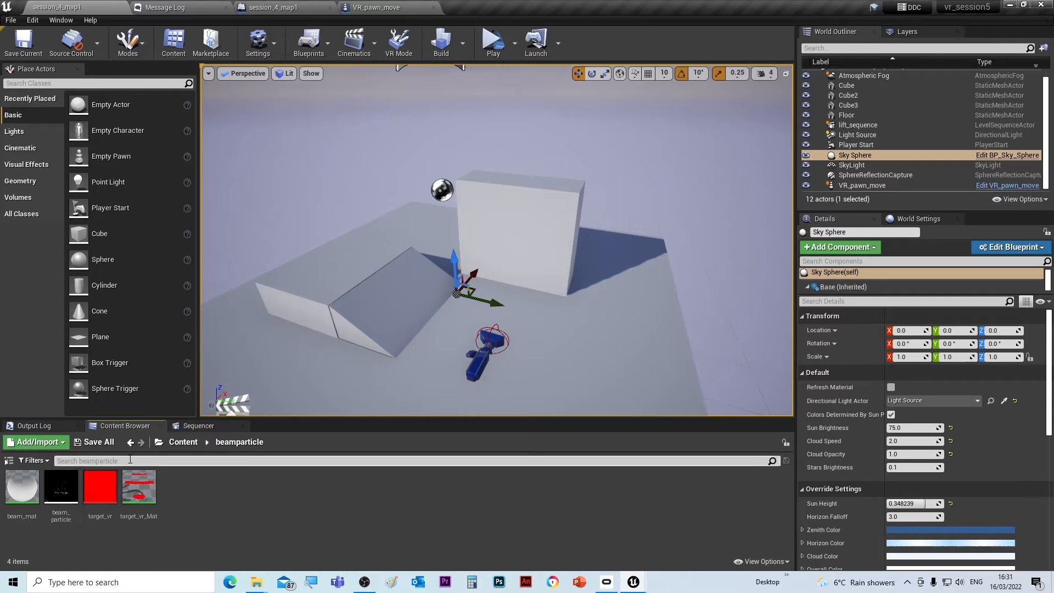
Create a folder named laser_beam in the root Content folder and open it
{"action": "left_click", "coordinate": [166, 443]}
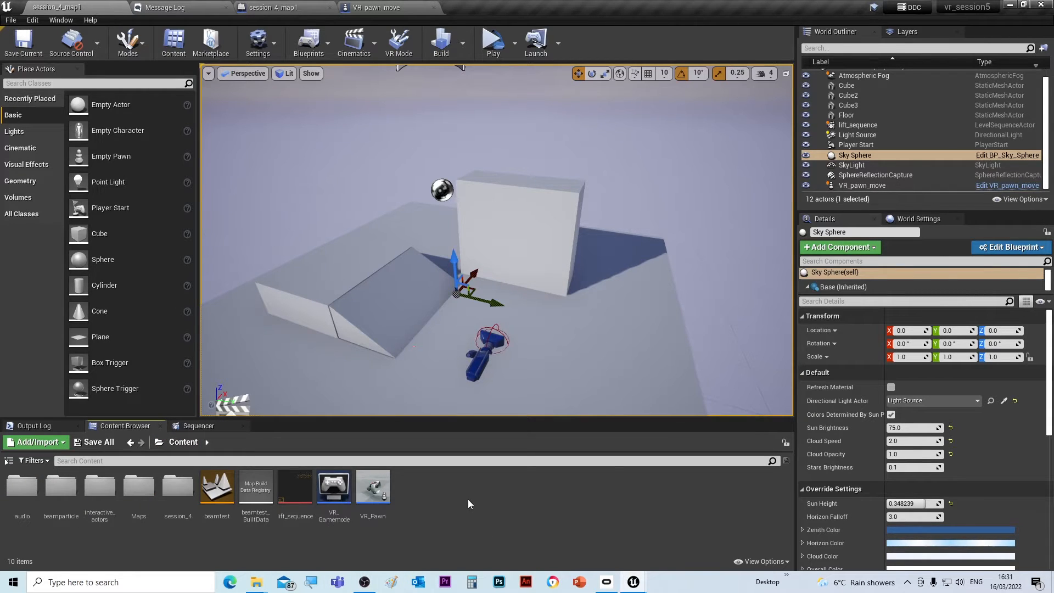
{"action": "right_click", "coordinate": [439, 498]}
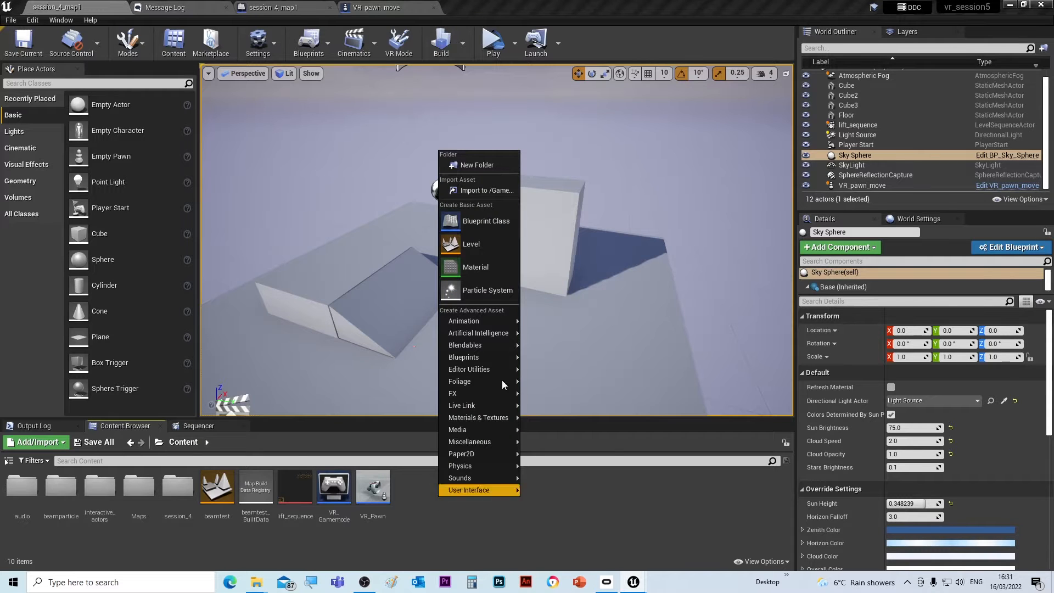
{"action": "left_click", "coordinate": [470, 167]}
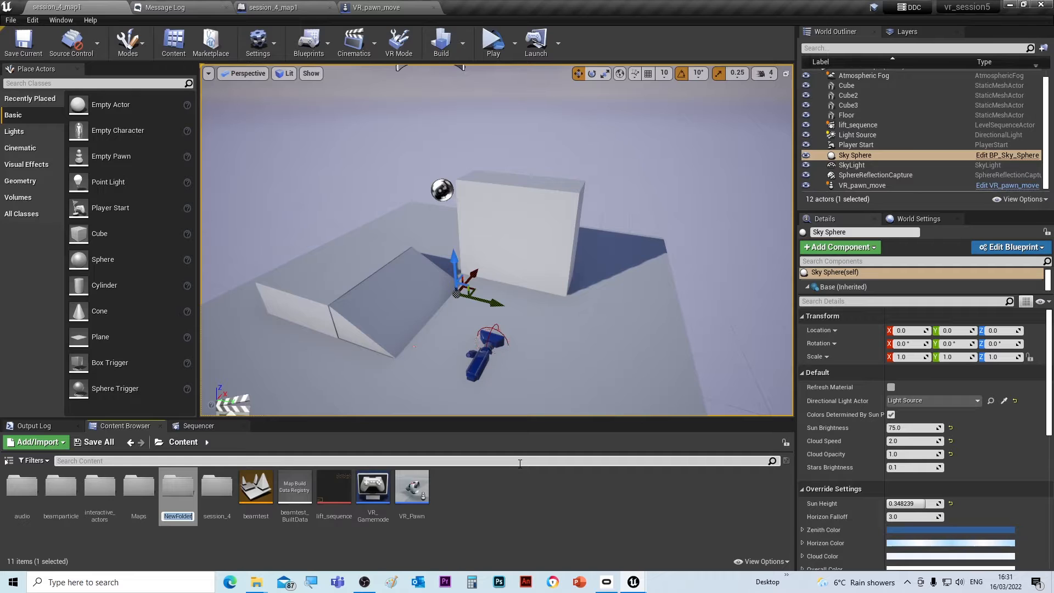
{"action": "type", "text": "laser_beam"}
{"action": "key", "text": "Return"}
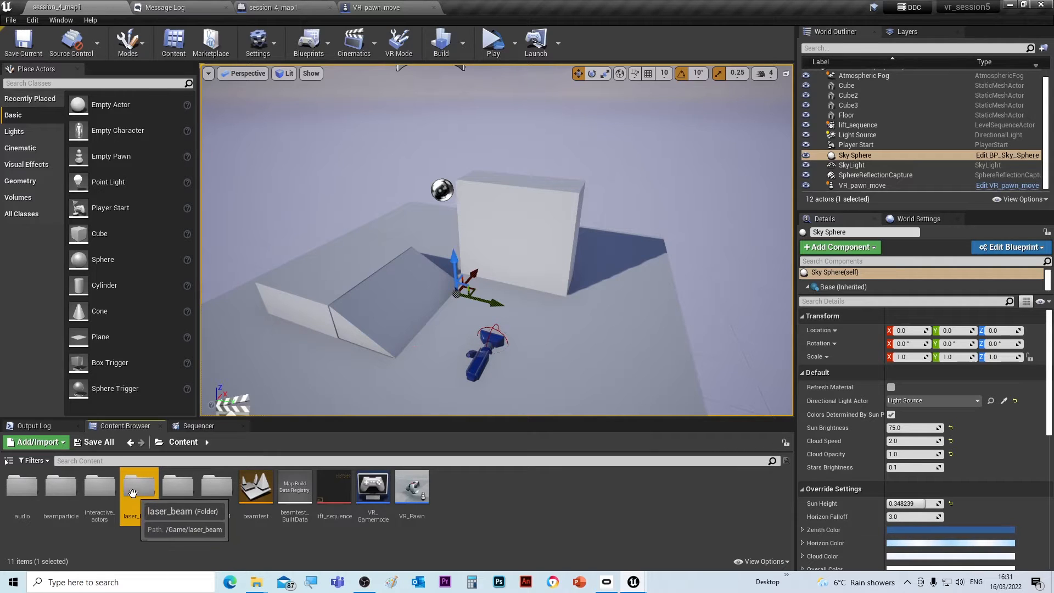
{"action": "double_click", "coordinate": [137, 486]}
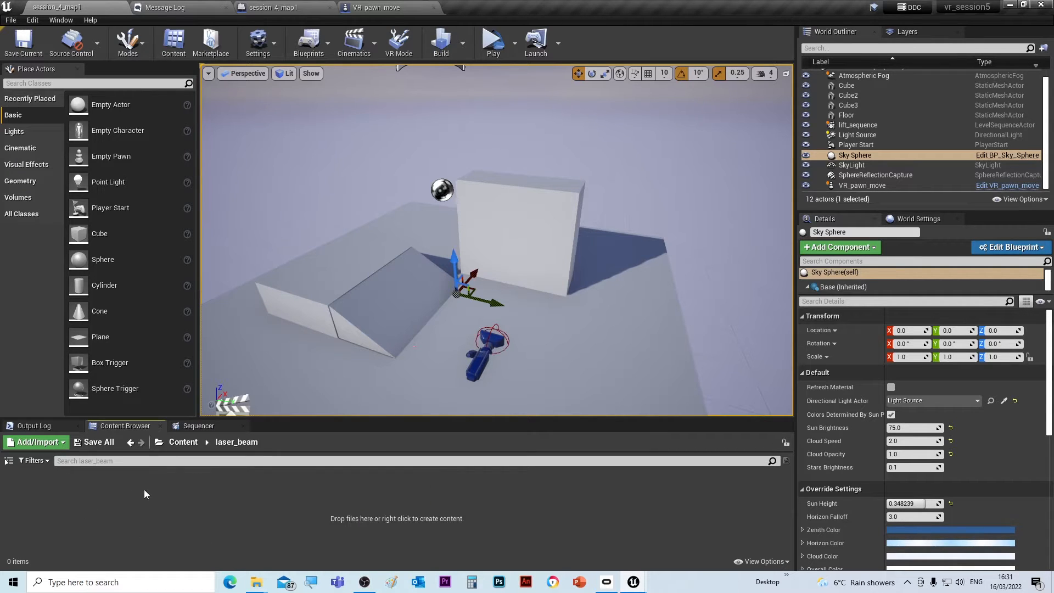
Create a particle system named beam_particle in the laser_beam folder
{"action": "right_click", "coordinate": [54, 493]}
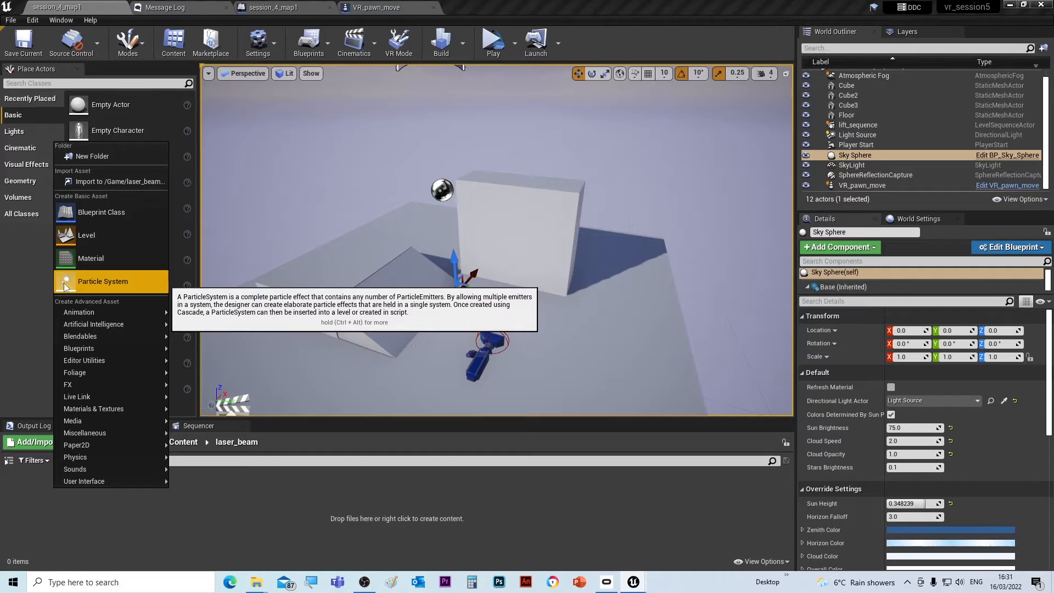
{"action": "left_click", "coordinate": [64, 283]}
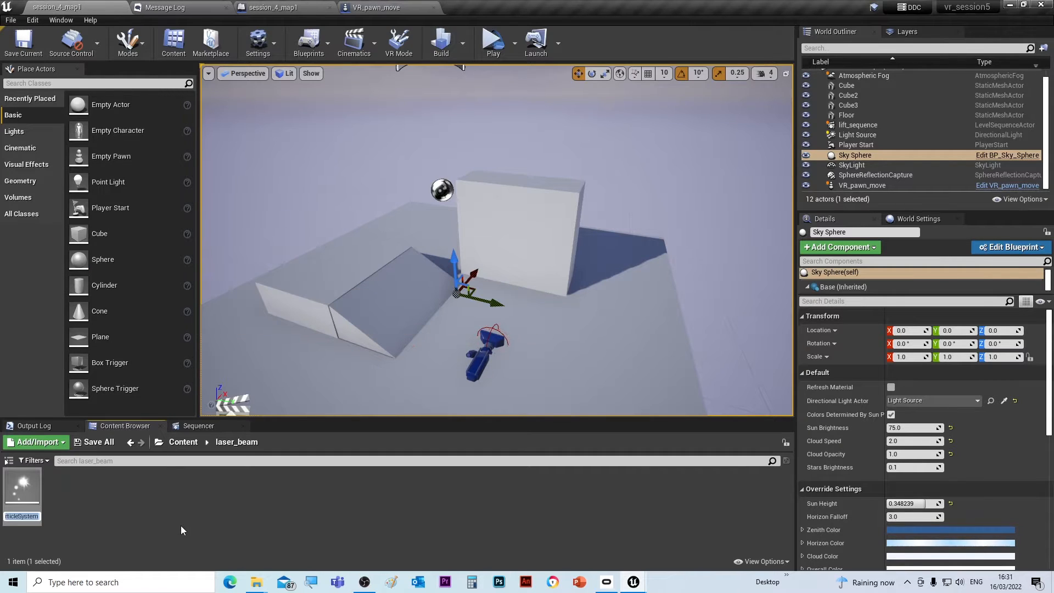
{"action": "type", "text": "beam_particel"}
{"action": "key", "text": "BackSpace"}
{"action": "key", "text": "BackSpace"}
{"action": "key", "text": "BackSpace"}
{"action": "key", "text": "BackSpace"}
{"action": "type", "text": "icle"}
{"action": "key", "text": "Return"}
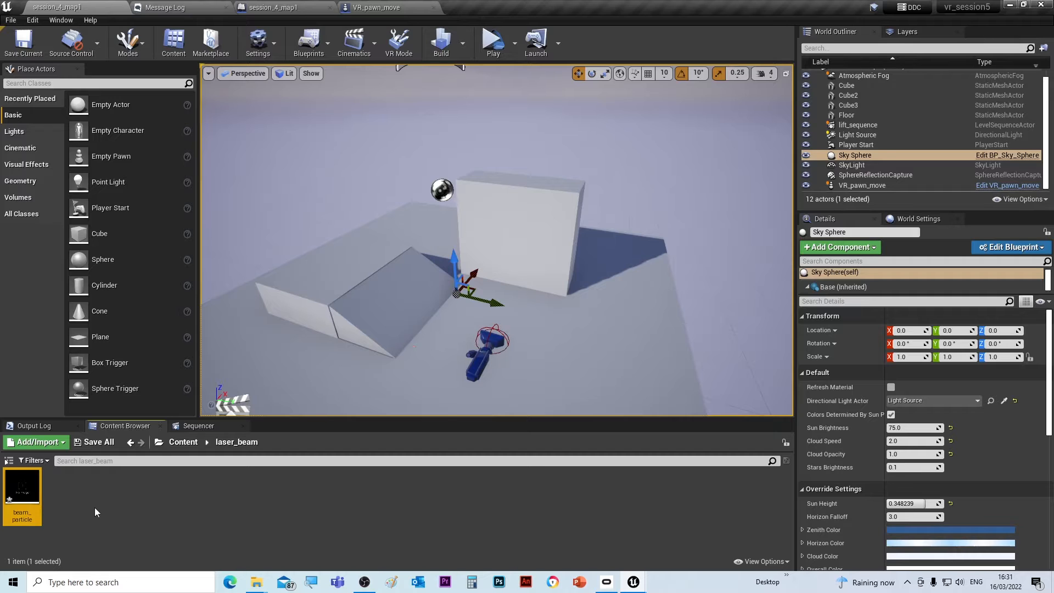
Open beam_particle to view its default emitter modules, and close its editor
{"action": "double_click", "coordinate": [24, 488]}
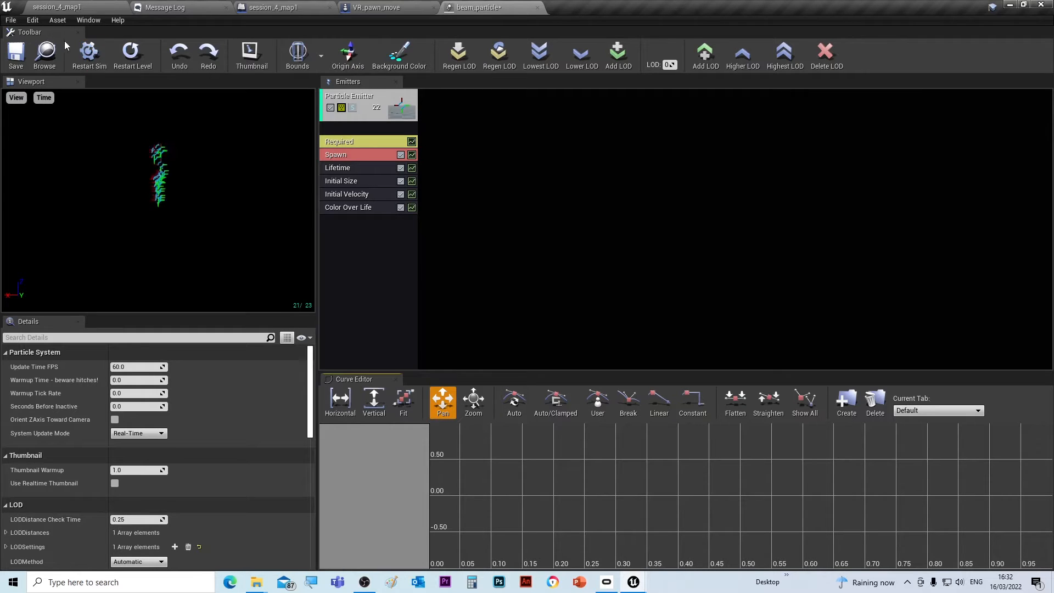
{"action": "left_click", "coordinate": [537, 8]}
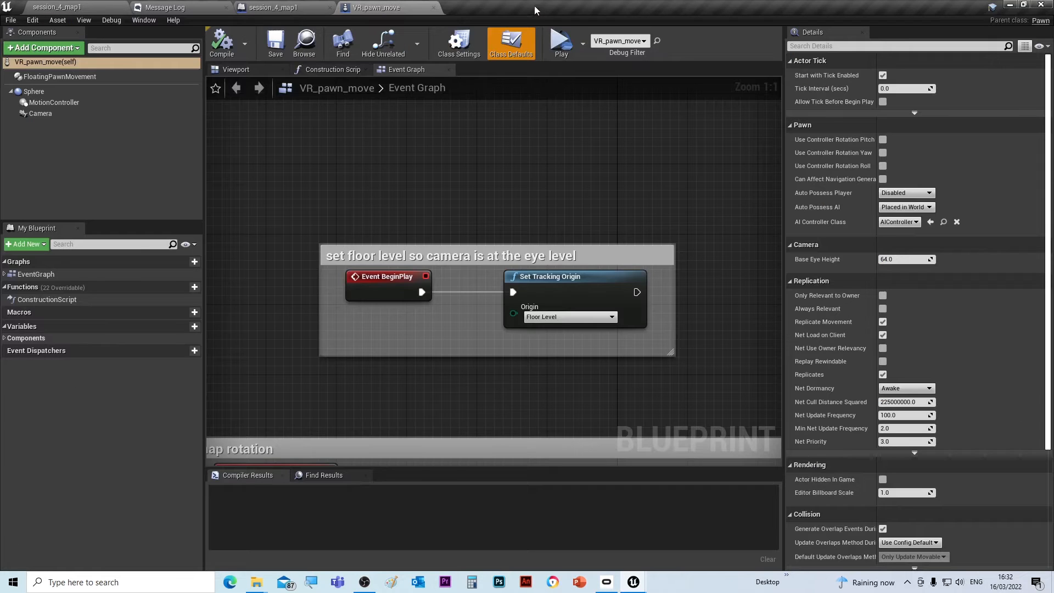
Close the VR_pawn_move blueprint and save the new beam_particle asset from the level editor
{"action": "left_click", "coordinate": [433, 7]}
{"action": "left_click", "coordinate": [99, 7]}
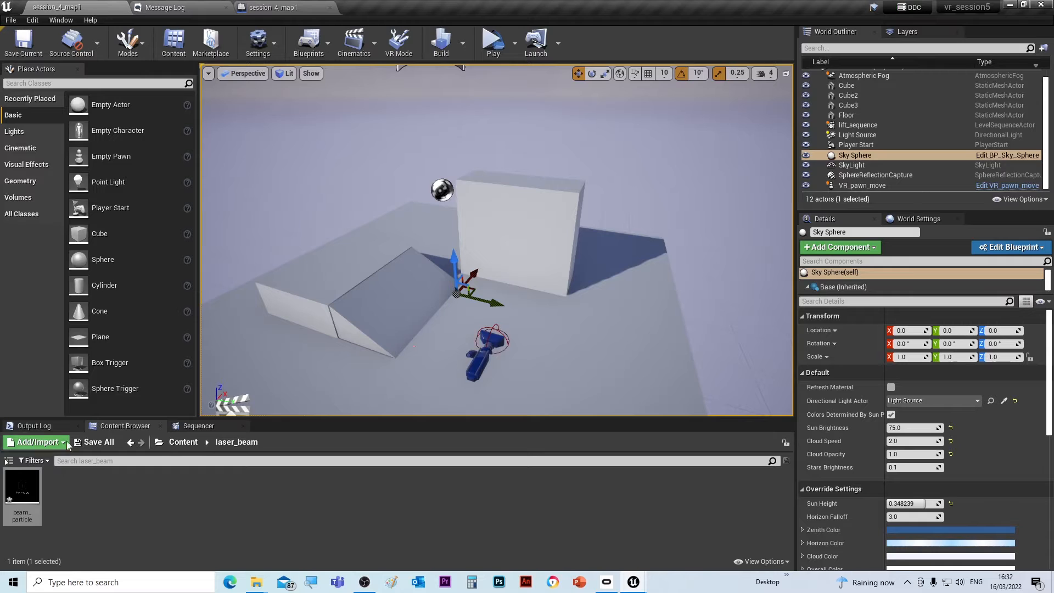
{"action": "left_click", "coordinate": [92, 442]}
{"action": "left_click", "coordinate": [622, 390]}
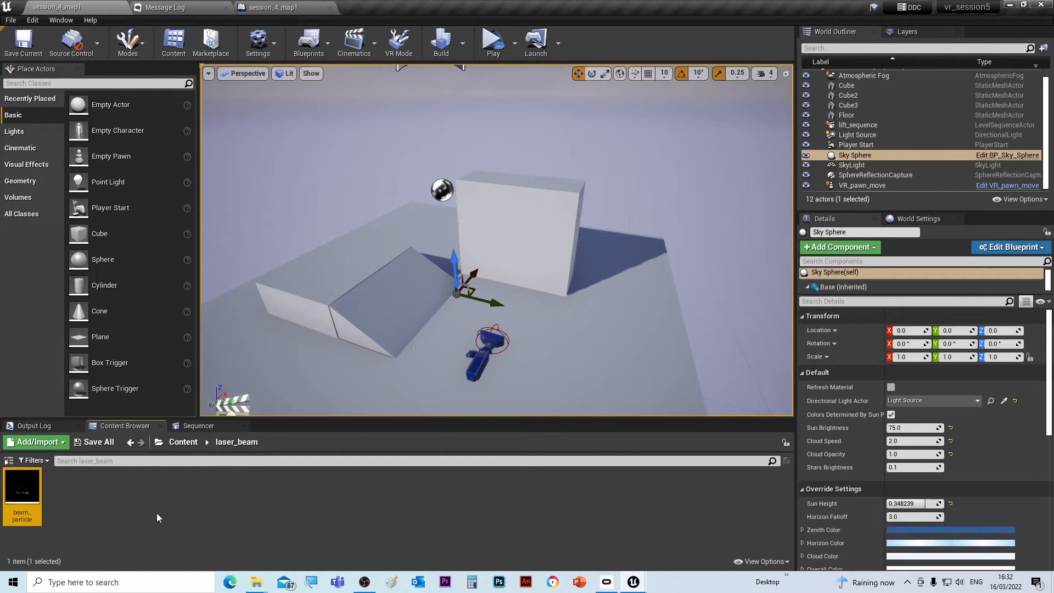
Create a material named beam_mat in the laser_beam folder and save it
{"action": "right_click", "coordinate": [74, 489]}
{"action": "left_click", "coordinate": [110, 260]}
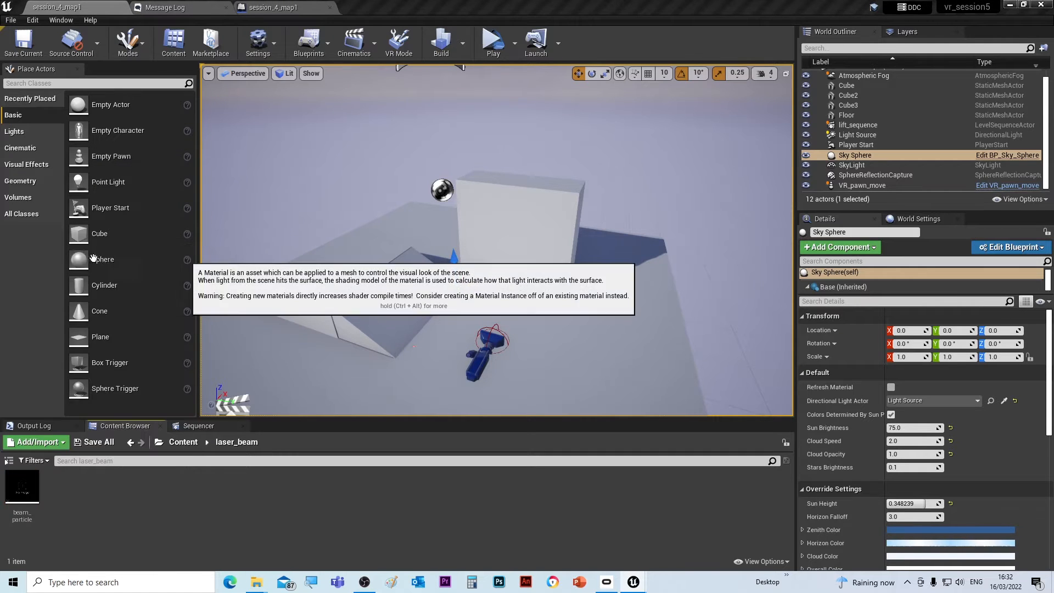
{"action": "type", "text": "bea"}
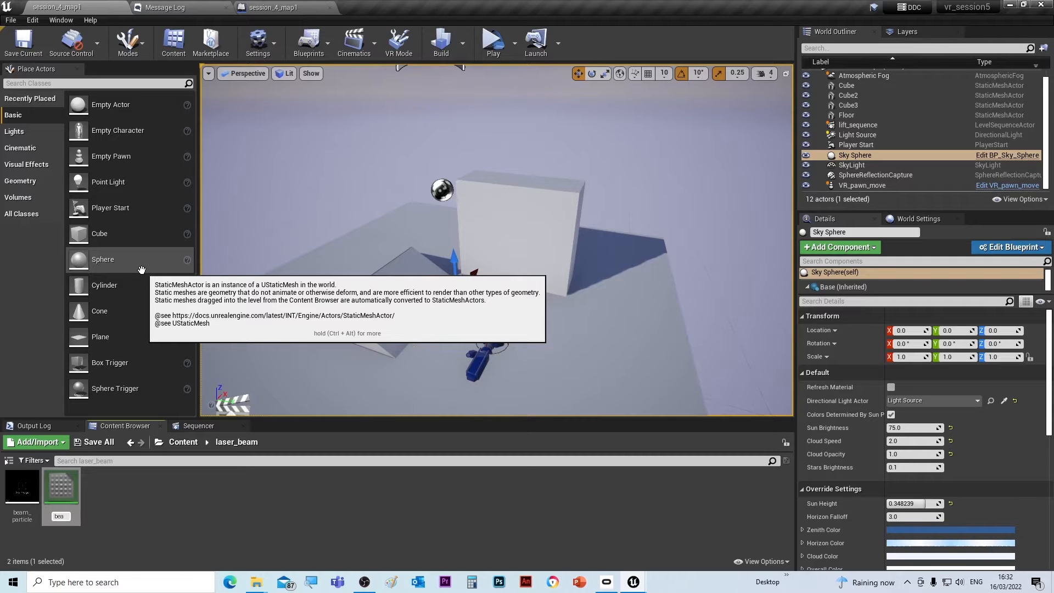
{"action": "type", "text": "nm_mat"}
{"action": "key", "text": "Return"}
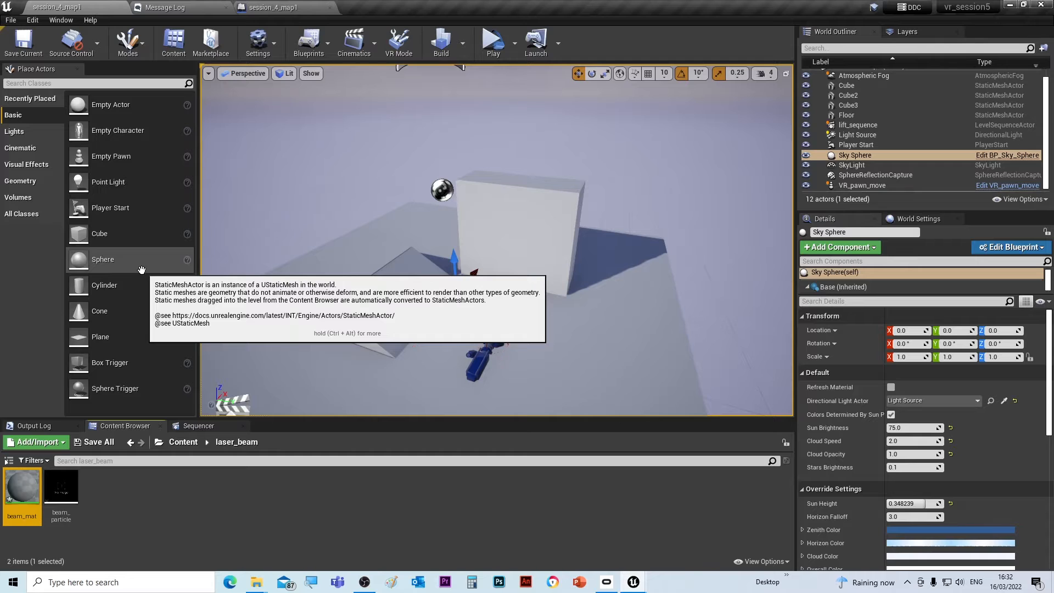
{"action": "left_click", "coordinate": [94, 442]}
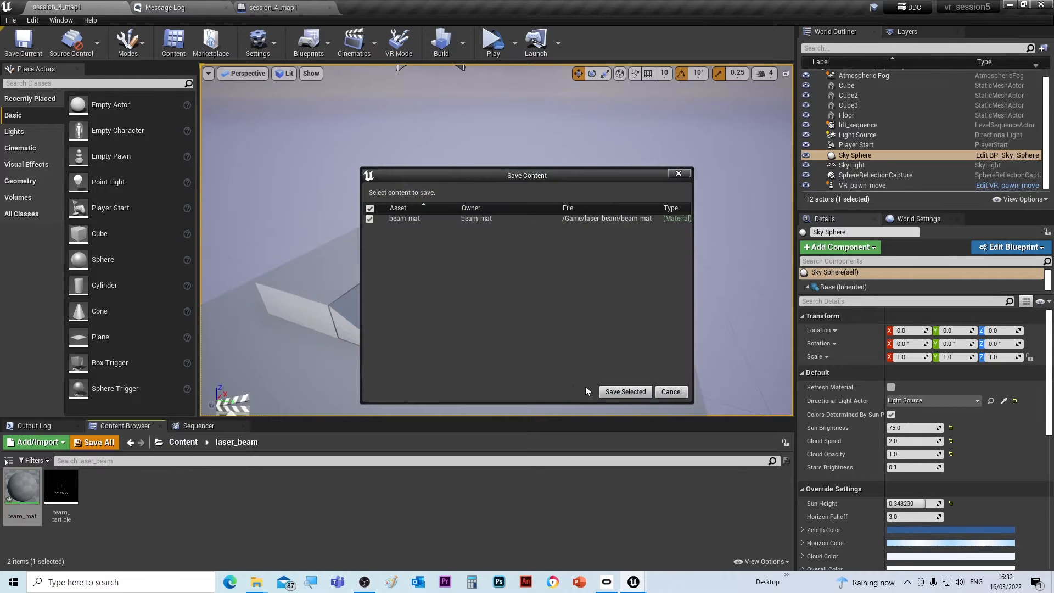
{"action": "left_click", "coordinate": [623, 392]}
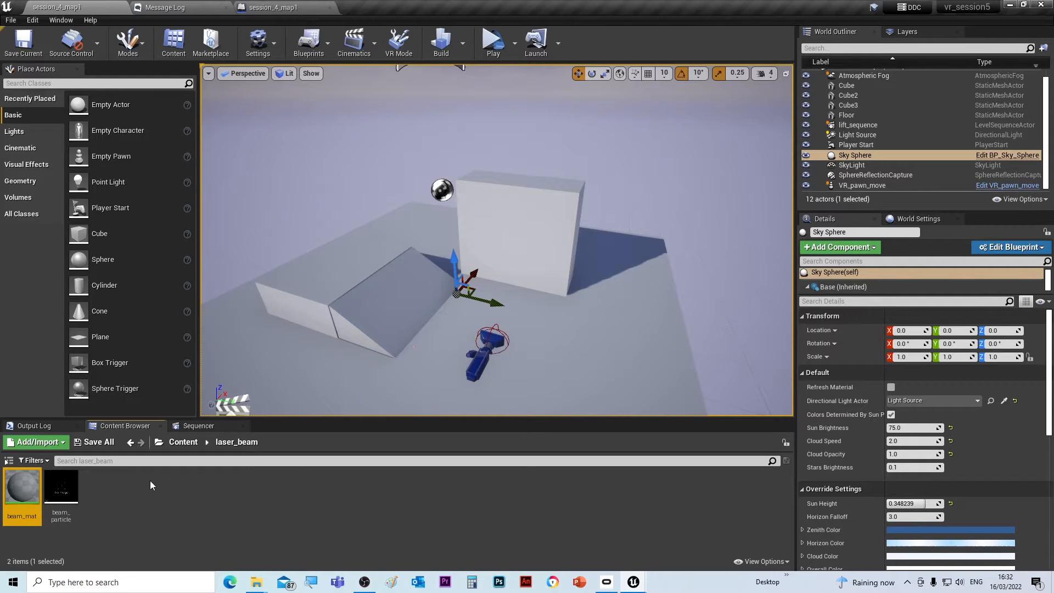
Open the existing beam_mat material from the beamparticle folder and examine its node graph with the preview set to a plane
{"action": "left_click", "coordinate": [183, 442]}
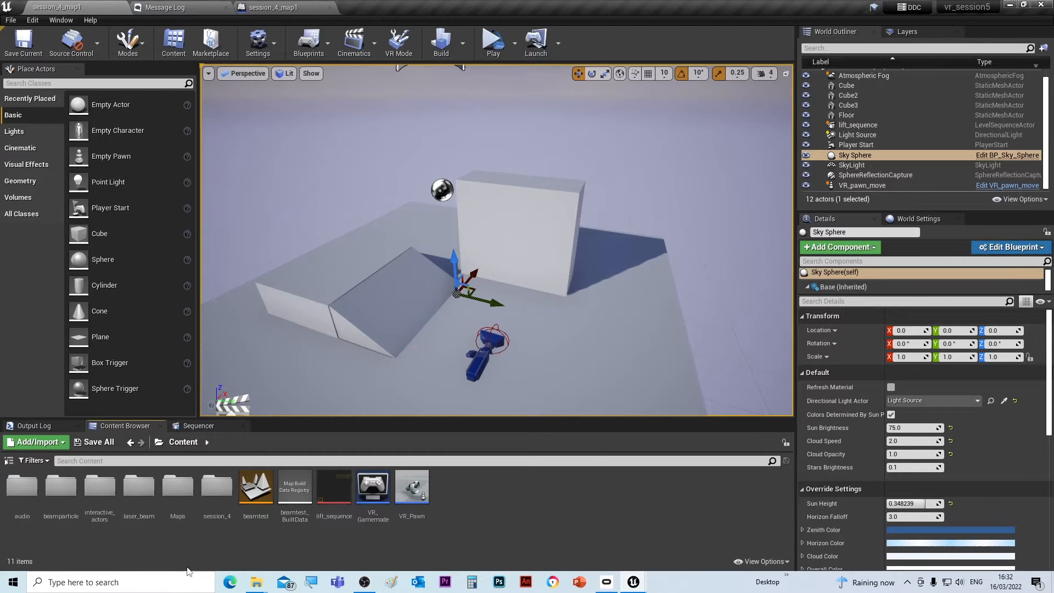
{"action": "double_click", "coordinate": [61, 487]}
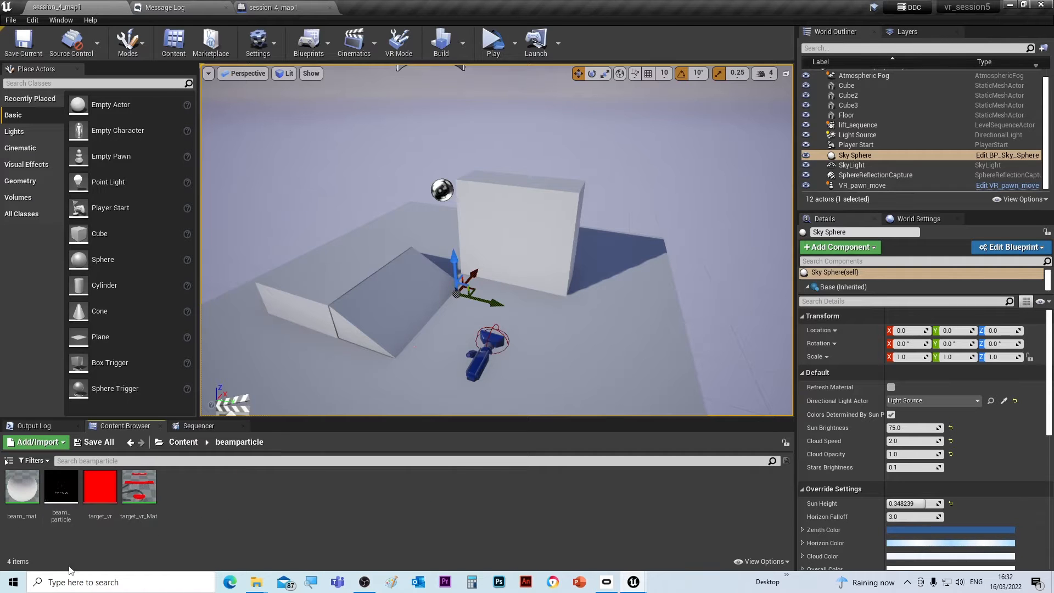
{"action": "double_click", "coordinate": [23, 489]}
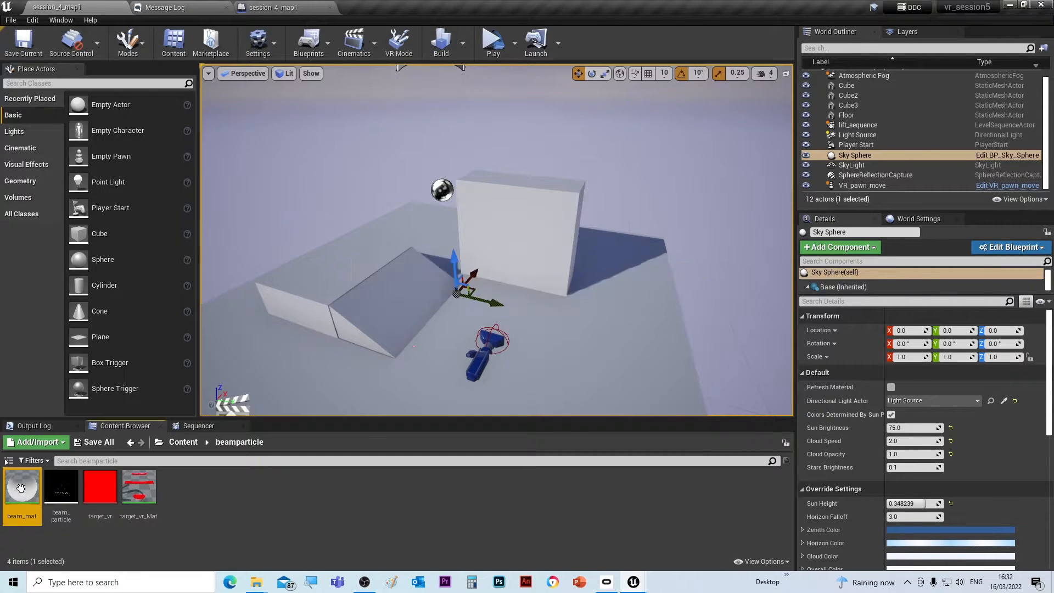
{"action": "scroll", "coordinate": [428, 230], "scroll_direction": "down", "scroll_amount": 4}
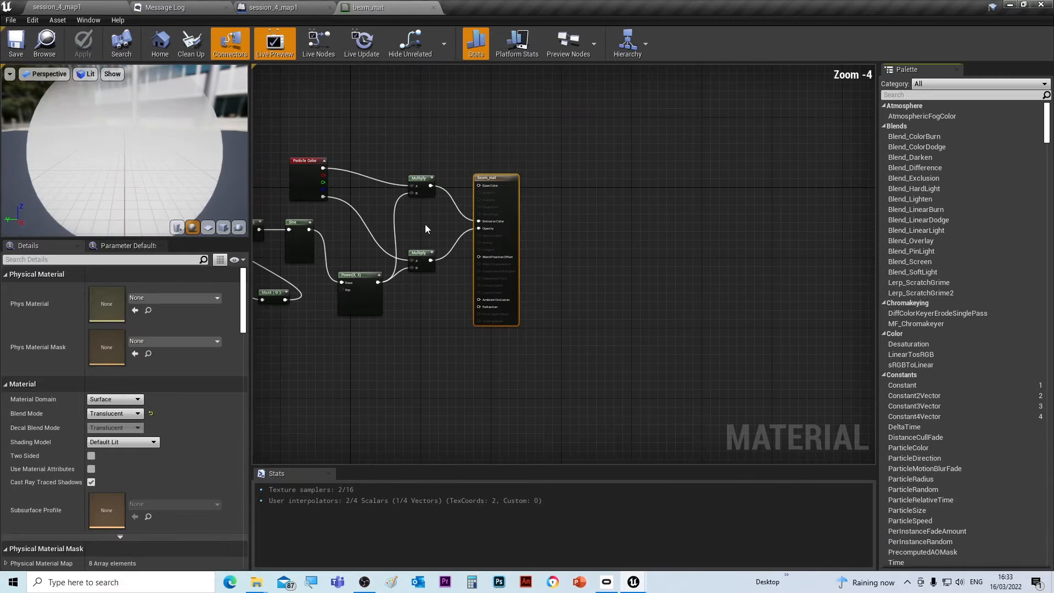
{"action": "right_click_drag", "start_coordinate": [373, 169], "coordinate": [522, 184]}
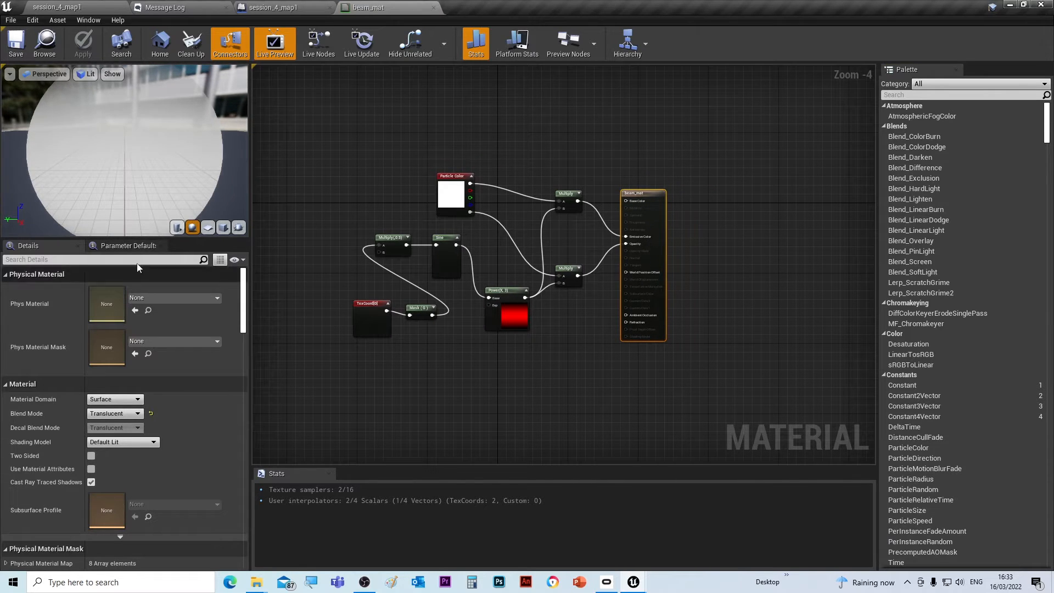
{"action": "left_click", "coordinate": [208, 228]}
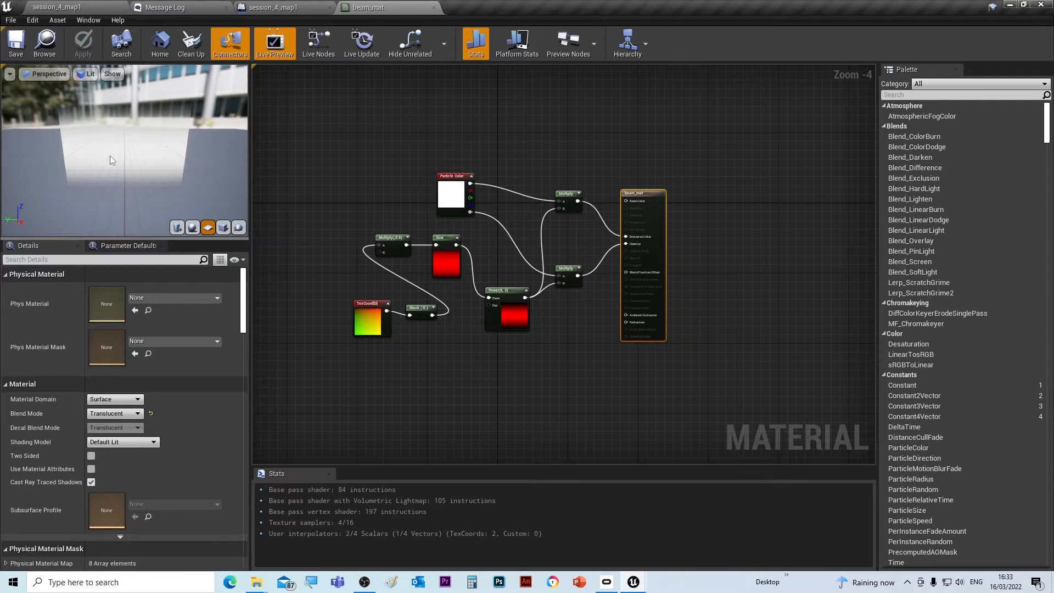
Open the new beam_mat material from the laser_beam folder in the material editor
{"action": "left_click_drag", "start_coordinate": [110, 160], "coordinate": [46, 152]}
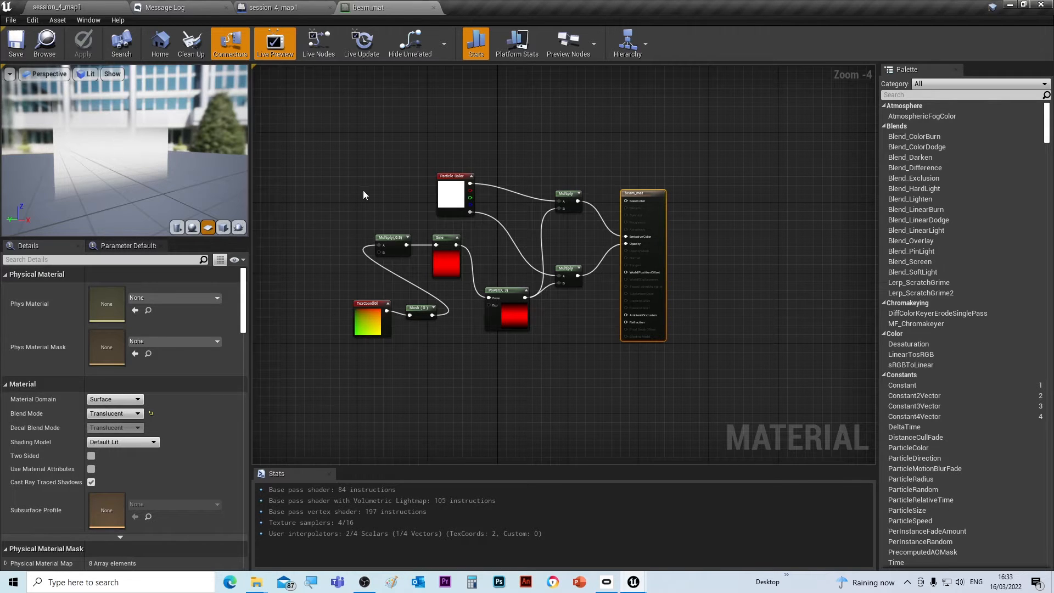
{"action": "scroll", "coordinate": [363, 189], "scroll_direction": "up", "scroll_amount": 3}
{"action": "right_click_drag", "start_coordinate": [410, 202], "coordinate": [348, 172]}
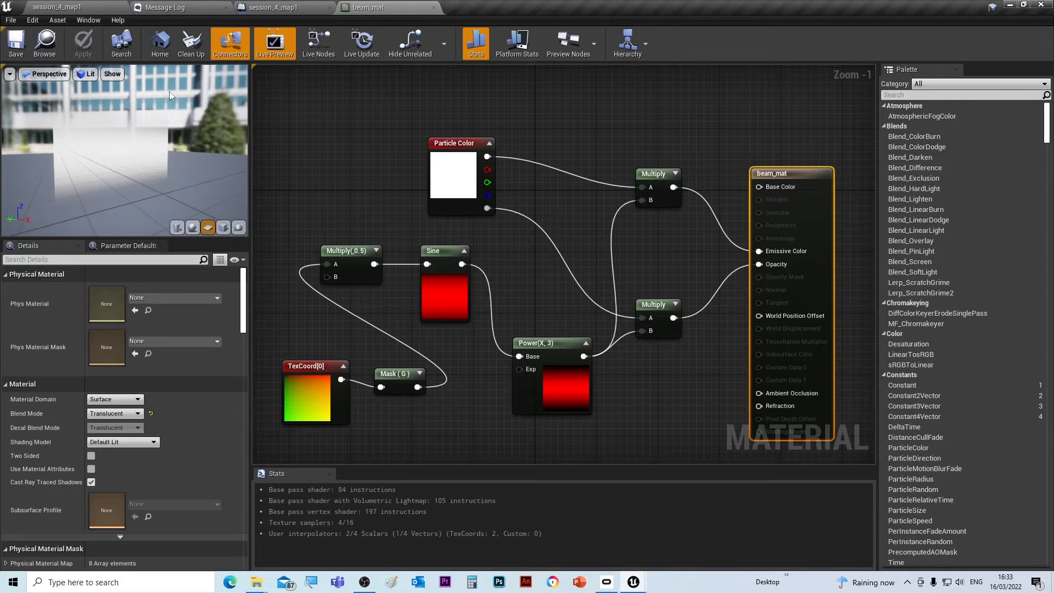
{"action": "mouse_move", "coordinate": [631, 584]}
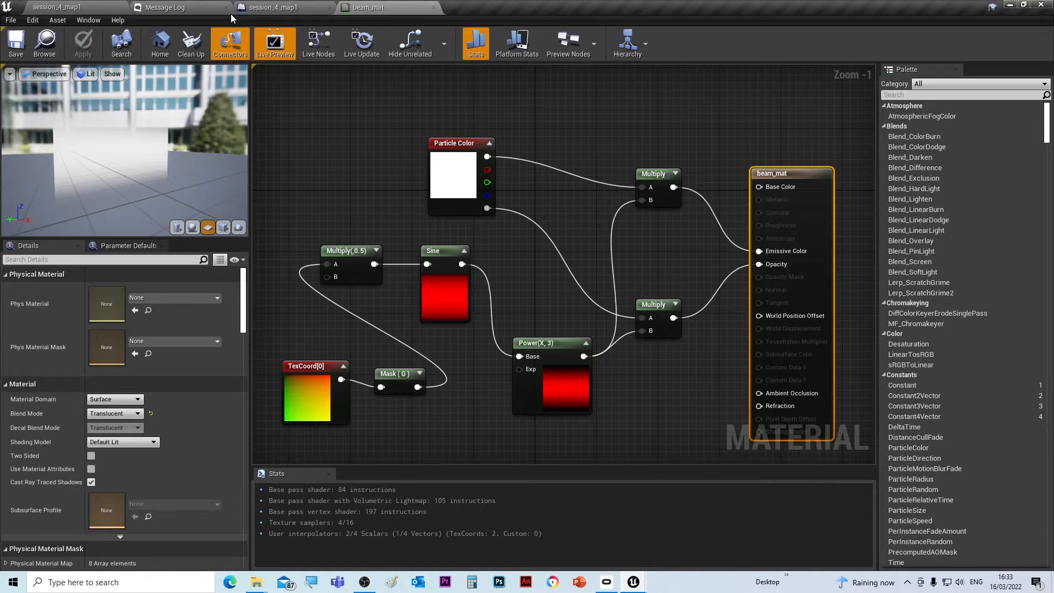
{"action": "left_click", "coordinate": [262, 10]}
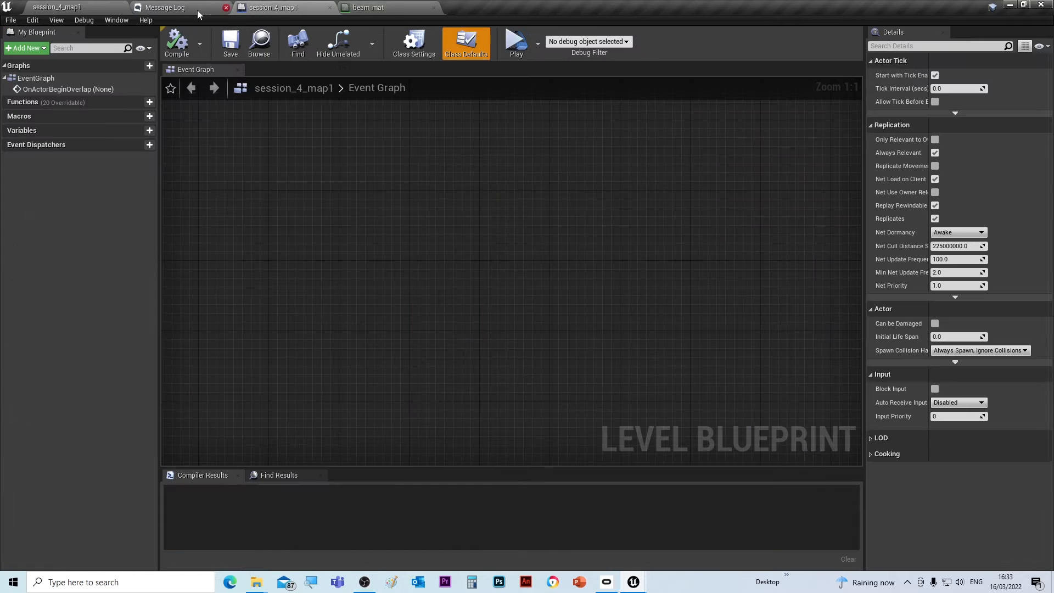
{"action": "left_click", "coordinate": [31, 10]}
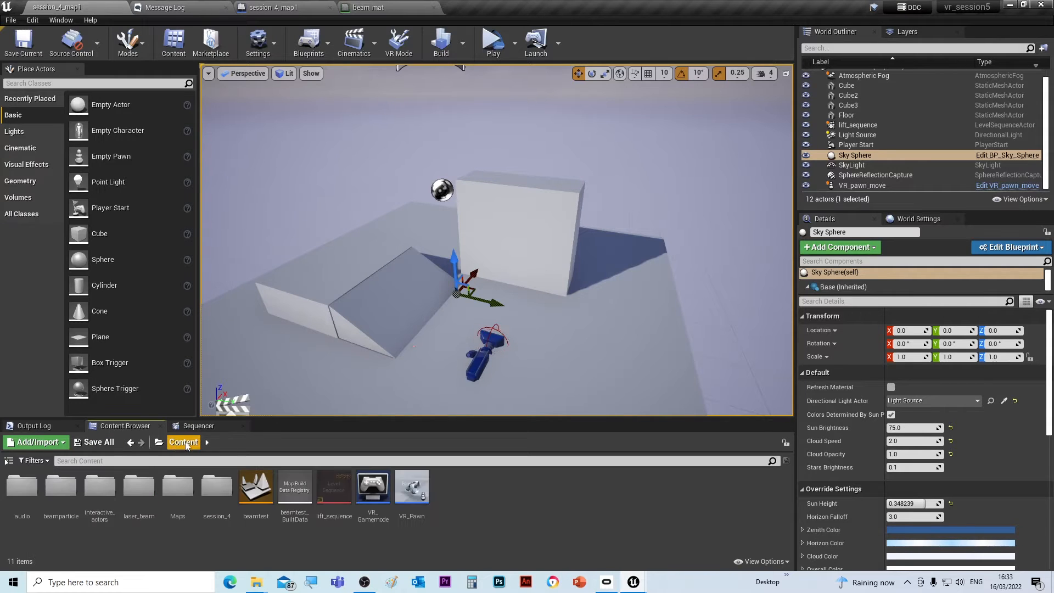
{"action": "left_click", "coordinate": [135, 489]}
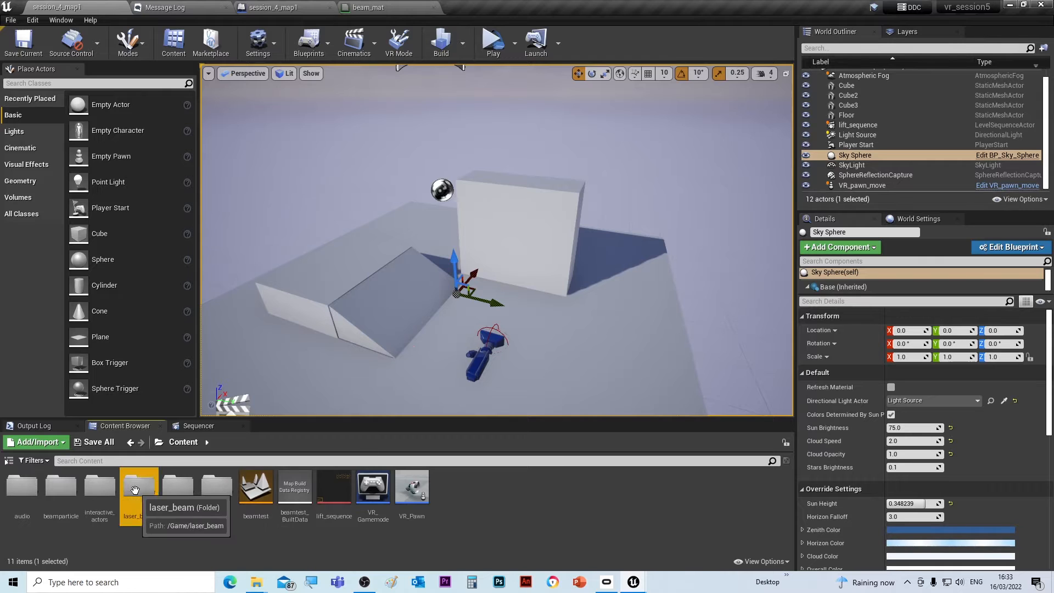
{"action": "double_click", "coordinate": [134, 489]}
{"action": "double_click", "coordinate": [21, 492]}
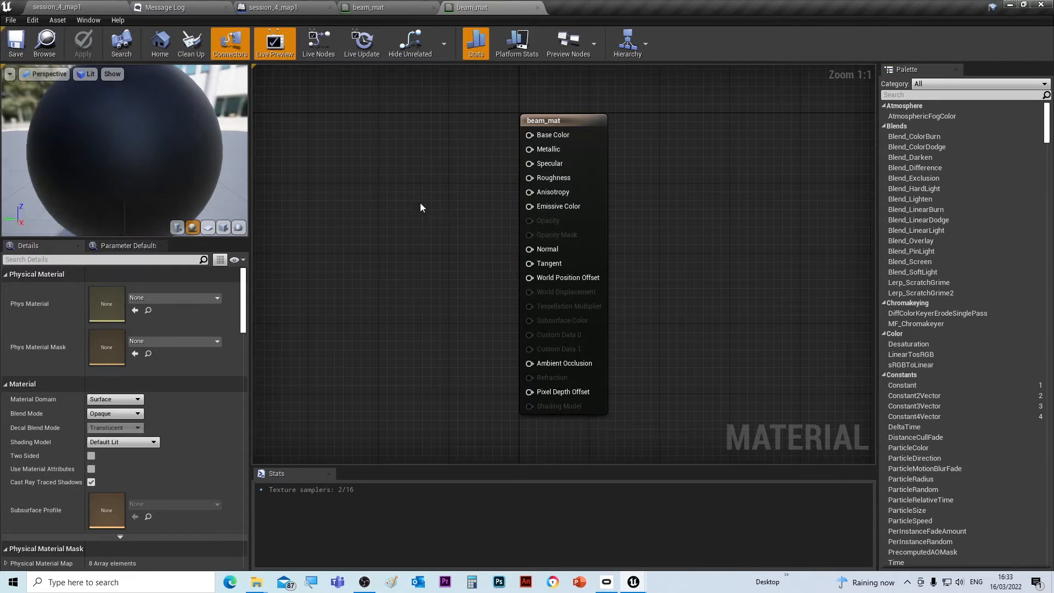
Set the new beam_mat's blend mode to Translucent, shift its result node aside, and save the material
{"action": "left_click_drag", "start_coordinate": [546, 120], "coordinate": [599, 111]}
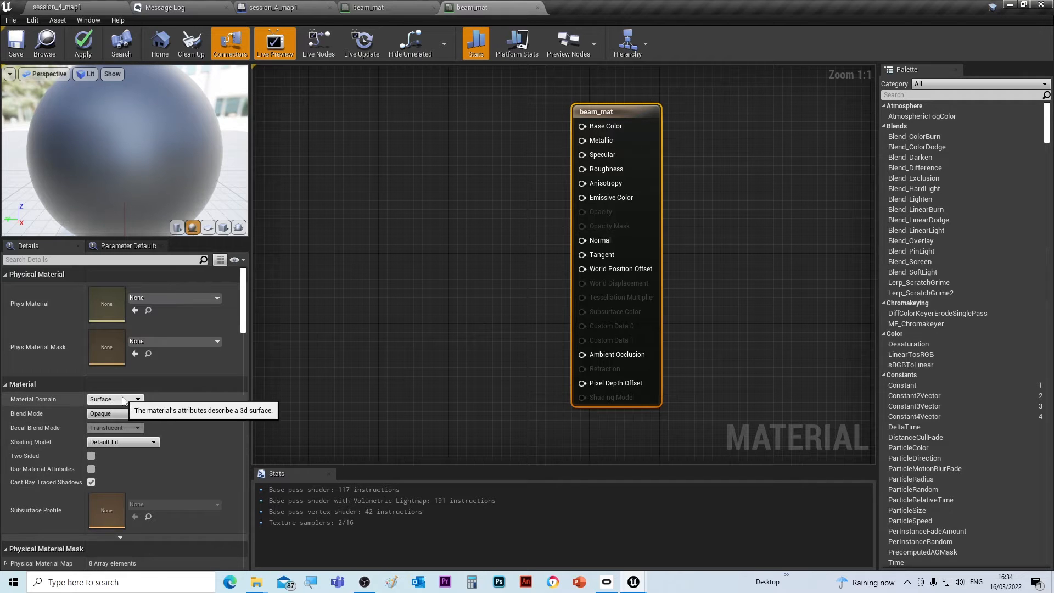
{"action": "left_click", "coordinate": [113, 414]}
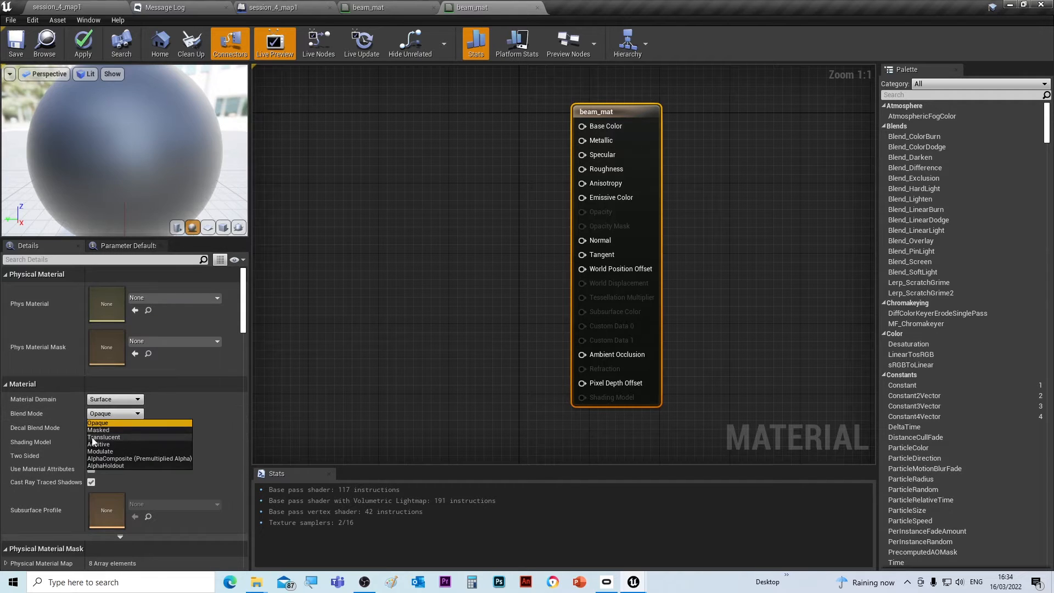
{"action": "left_click", "coordinate": [104, 442]}
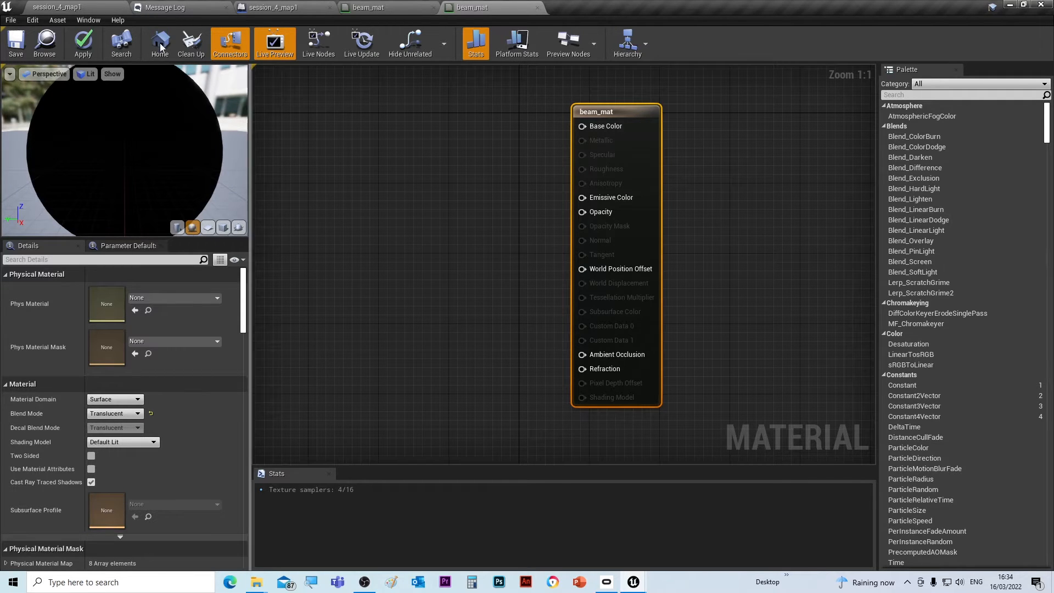
{"action": "left_click", "coordinate": [16, 43]}
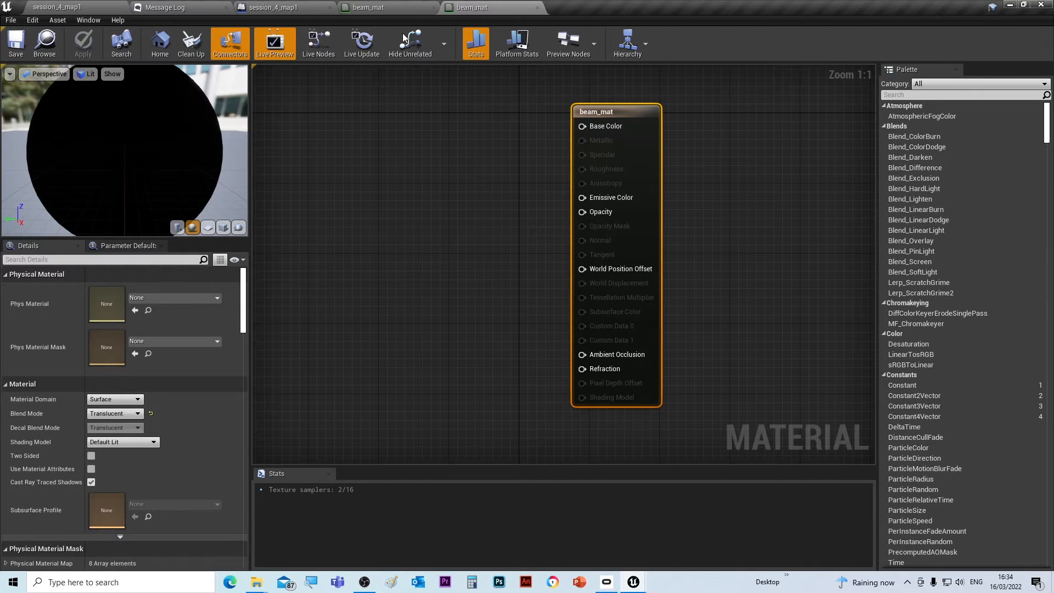
Following the reference beam_mat, add a ParticleColor node to the new material, with free space between it and the result node
{"action": "left_click", "coordinate": [369, 6]}
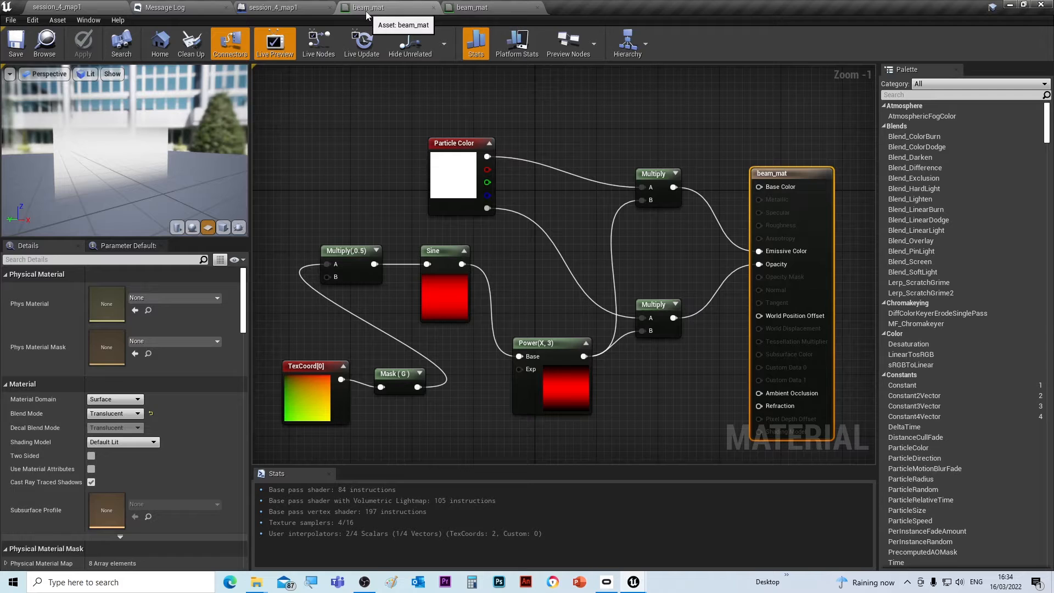
{"action": "left_click", "coordinate": [410, 43]}
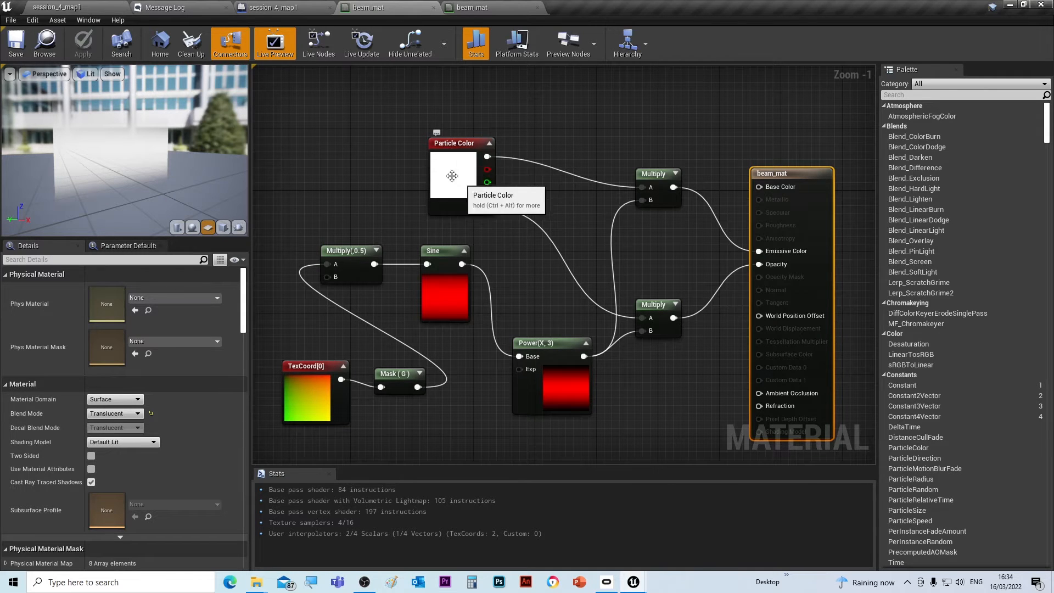
{"action": "left_click", "coordinate": [489, 7]}
{"action": "right_click", "coordinate": [363, 146]}
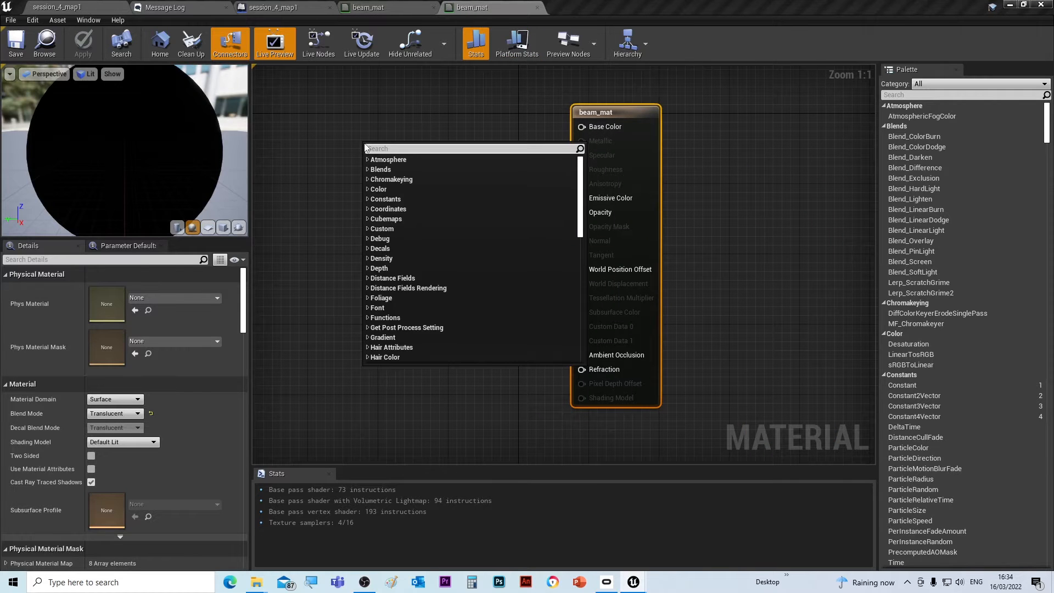
{"action": "type", "text": "particle"}
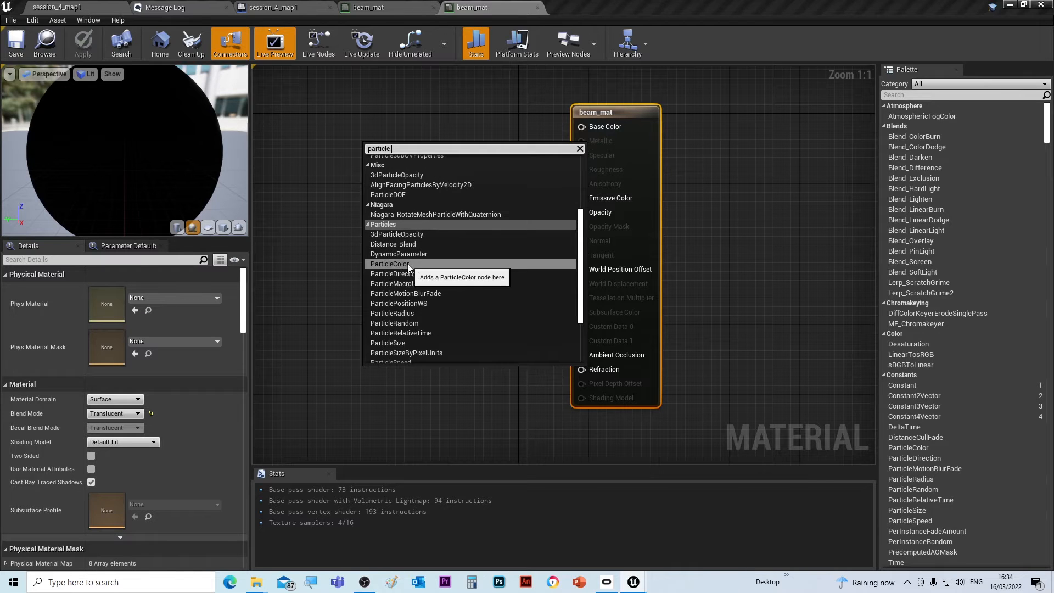
{"action": "left_click", "coordinate": [394, 264]}
{"action": "left_click_drag", "start_coordinate": [410, 145], "coordinate": [391, 103]}
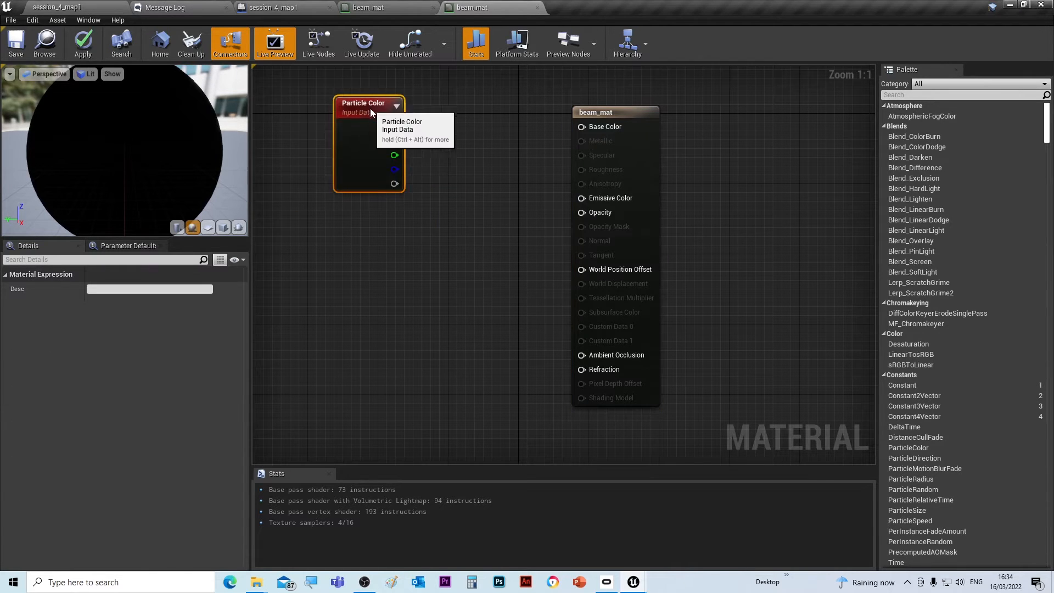
{"action": "left_click_drag", "start_coordinate": [596, 112], "coordinate": [640, 129]}
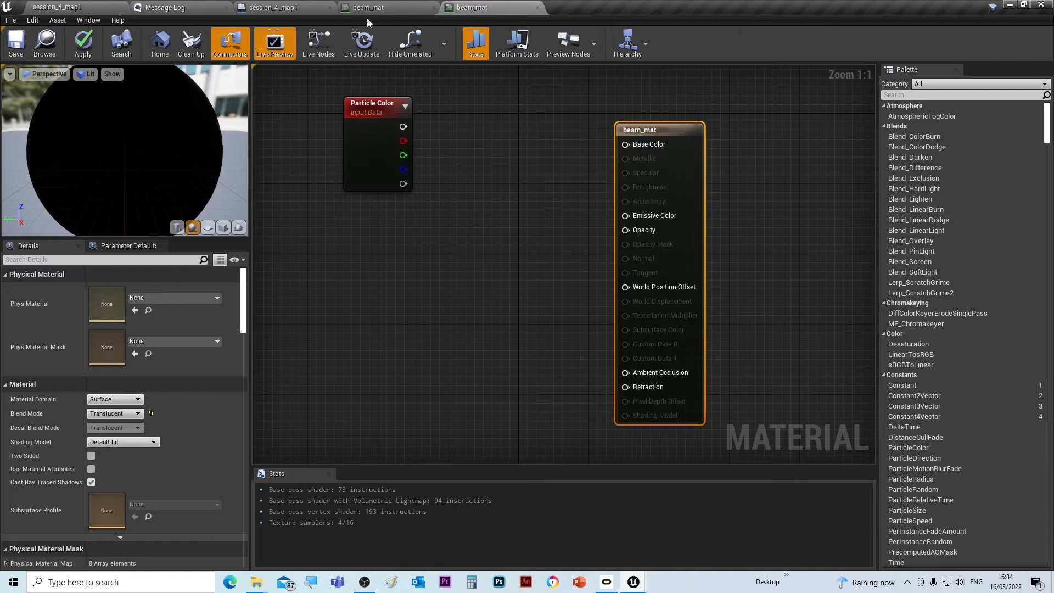
Add a TextureCoordinate node to the new beam_mat and place it below and slightly left of the Particle Color node
{"action": "left_click", "coordinate": [379, 9]}
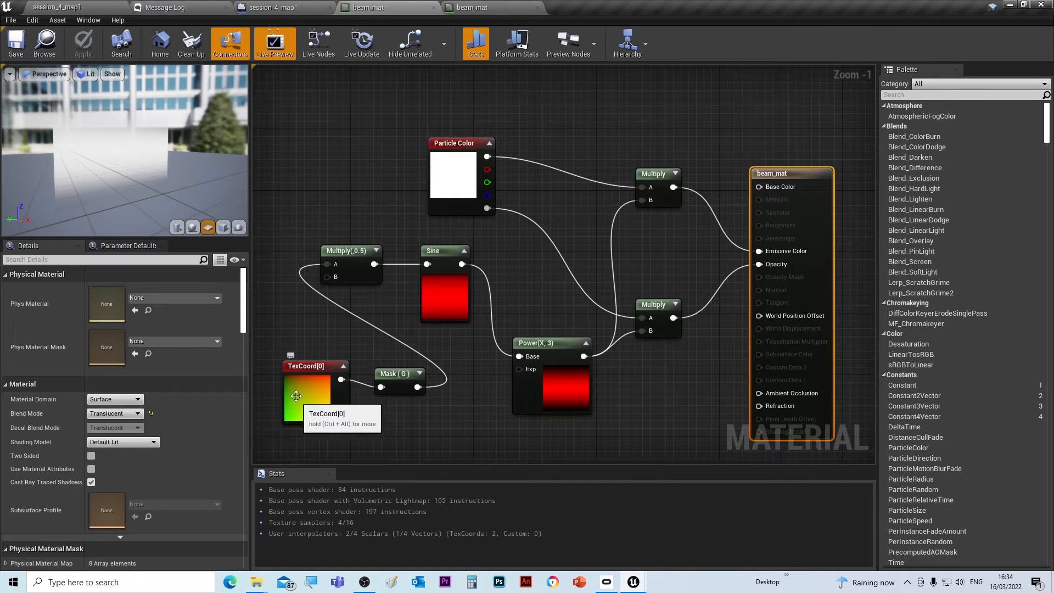
{"action": "left_click", "coordinate": [475, 8]}
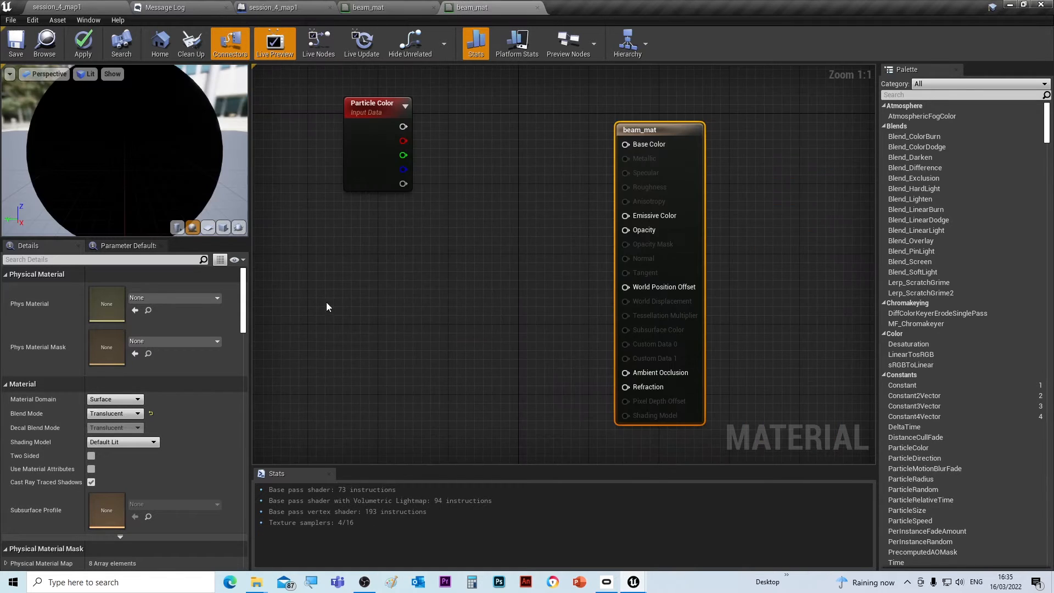
{"action": "right_click", "coordinate": [360, 290]}
{"action": "type", "text": "texture"}
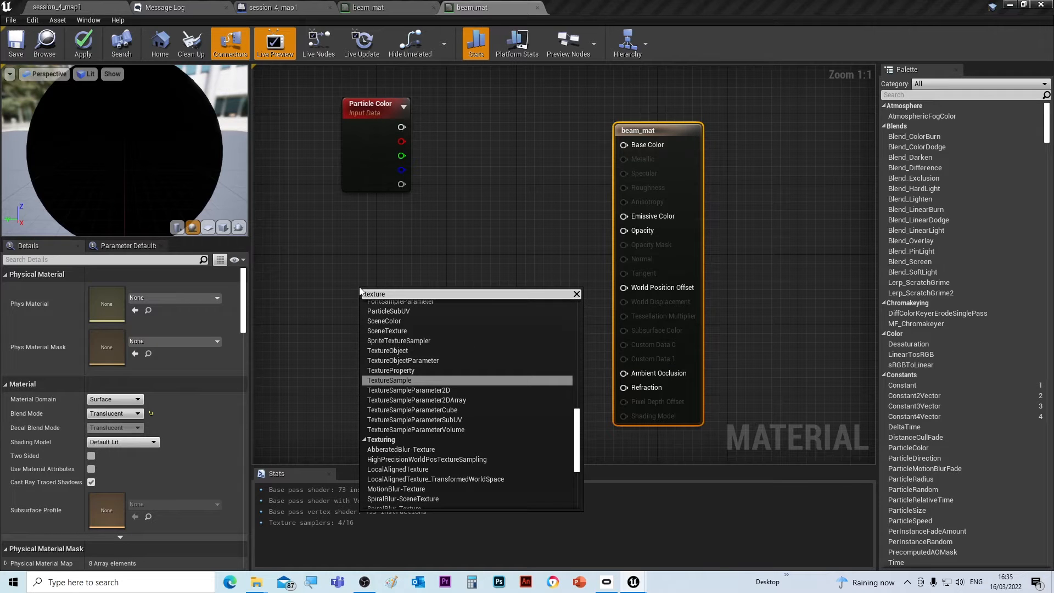
{"action": "type", "text": " coo"}
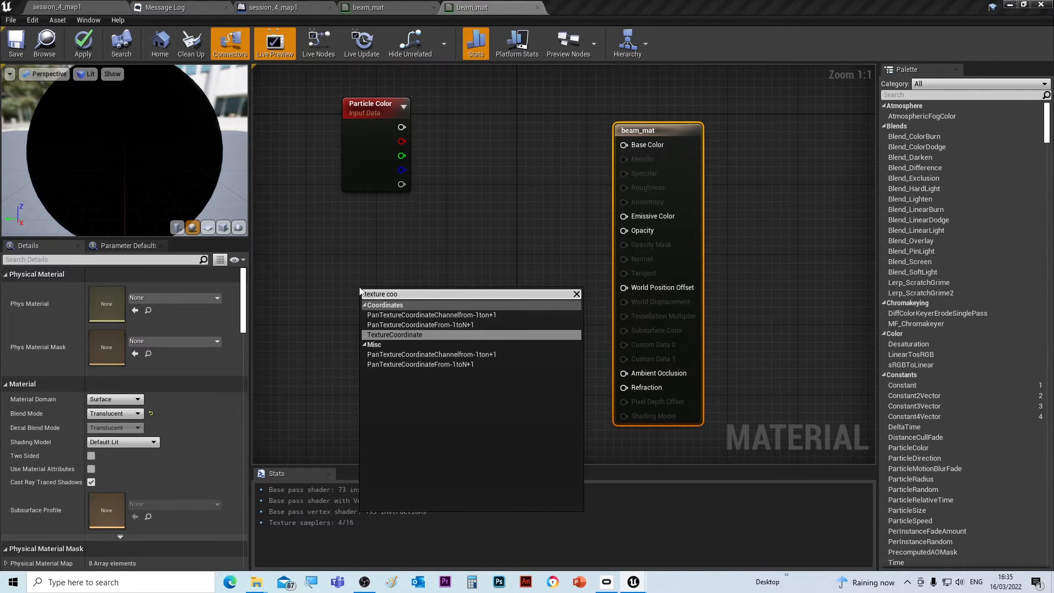
{"action": "left_click", "coordinate": [397, 336]}
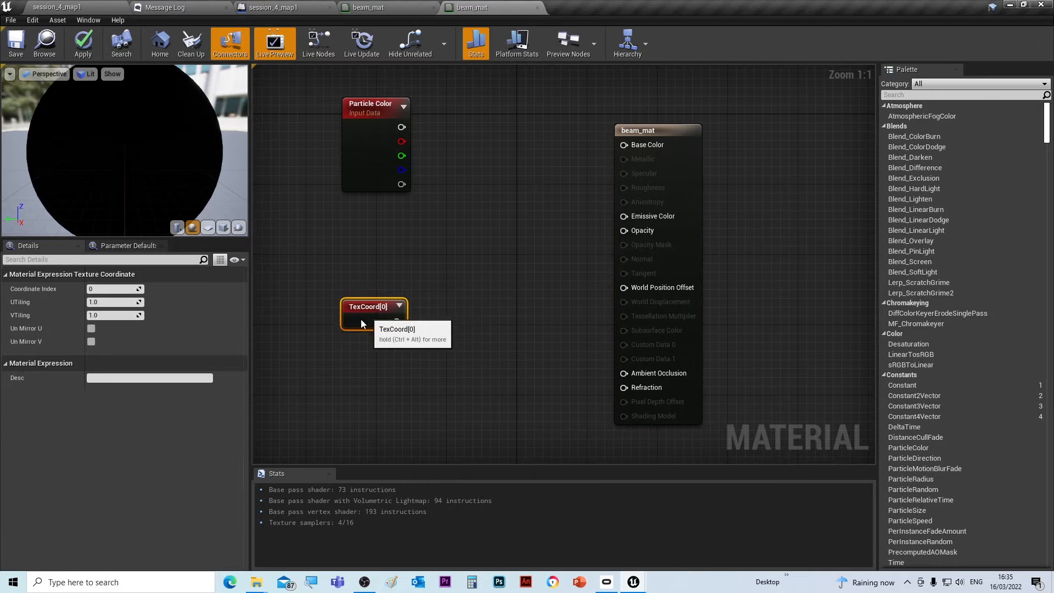
{"action": "left_click_drag", "start_coordinate": [361, 319], "coordinate": [308, 380]}
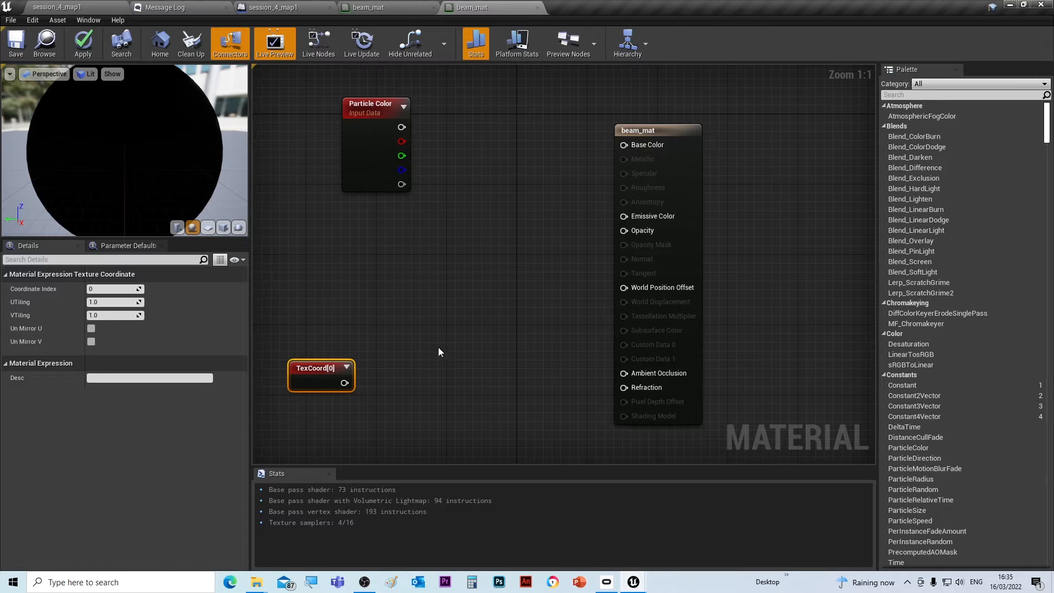
Connect the TexCoord output to a new ComponentMask node and keep only its G channel enabled
{"action": "left_click", "coordinate": [367, 8]}
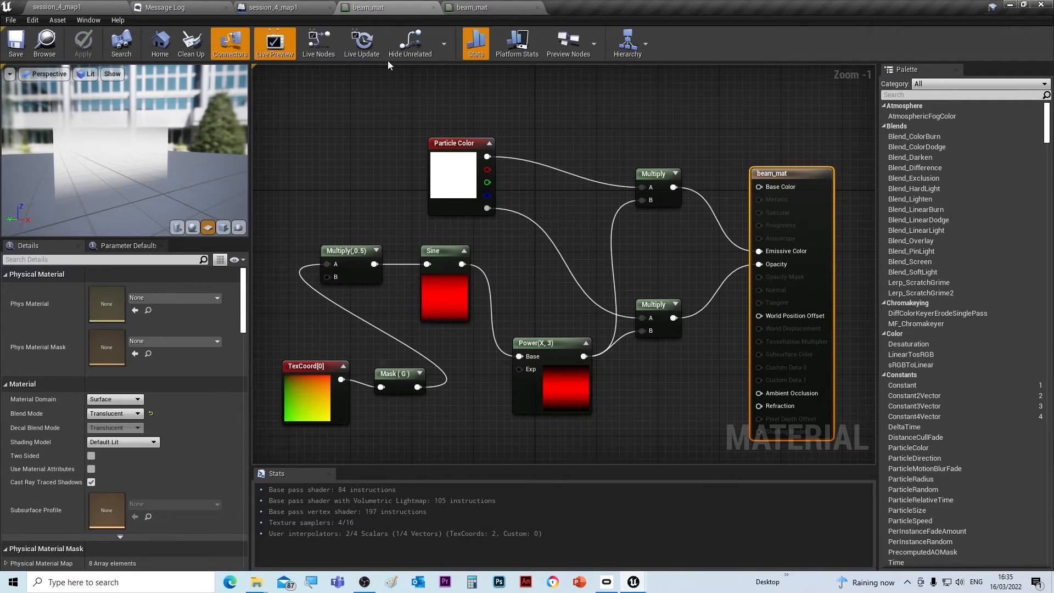
{"action": "left_click", "coordinate": [458, 8]}
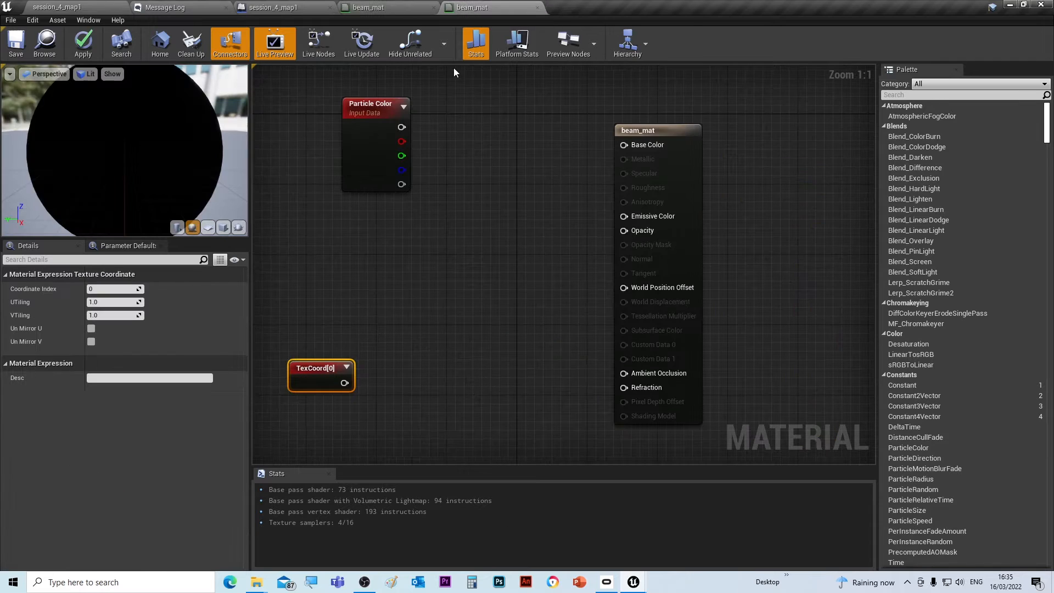
{"action": "left_click_drag", "start_coordinate": [353, 383], "coordinate": [421, 346]}
{"action": "type", "text": "mask"}
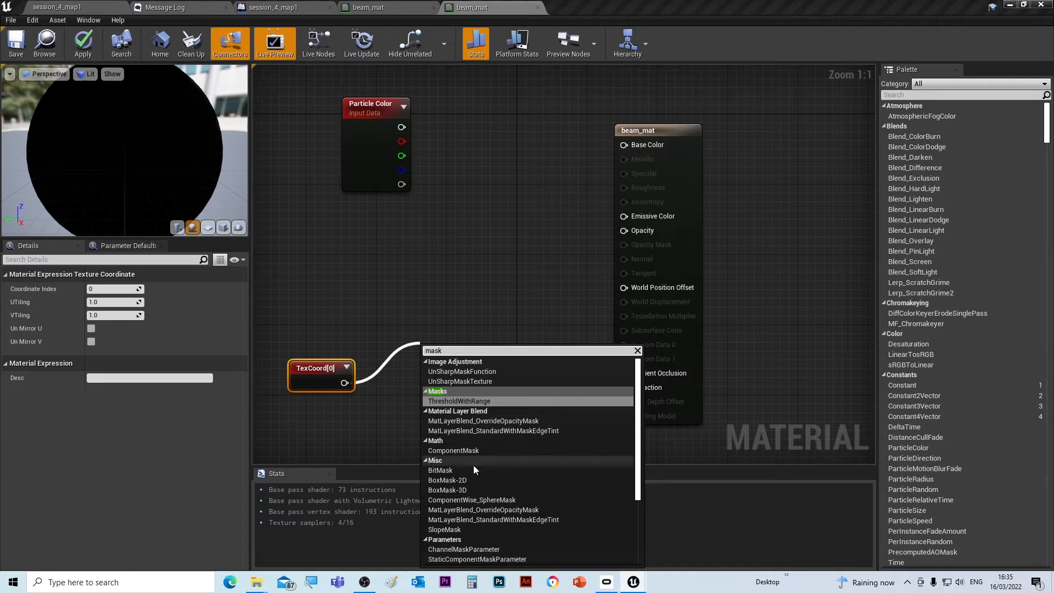
{"action": "left_click", "coordinate": [461, 450]}
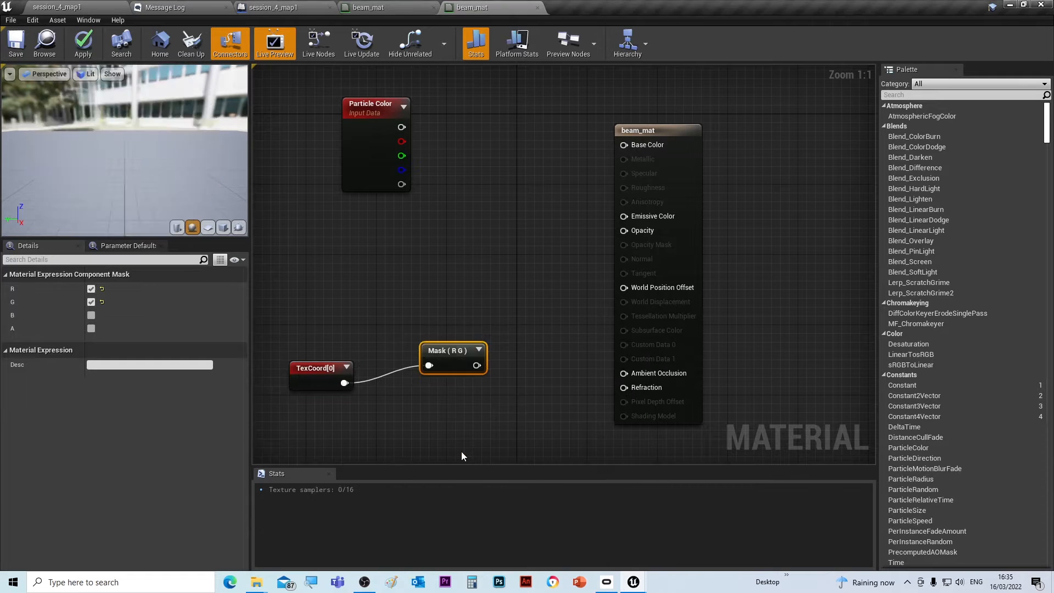
{"action": "left_click_drag", "start_coordinate": [447, 350], "coordinate": [430, 350]}
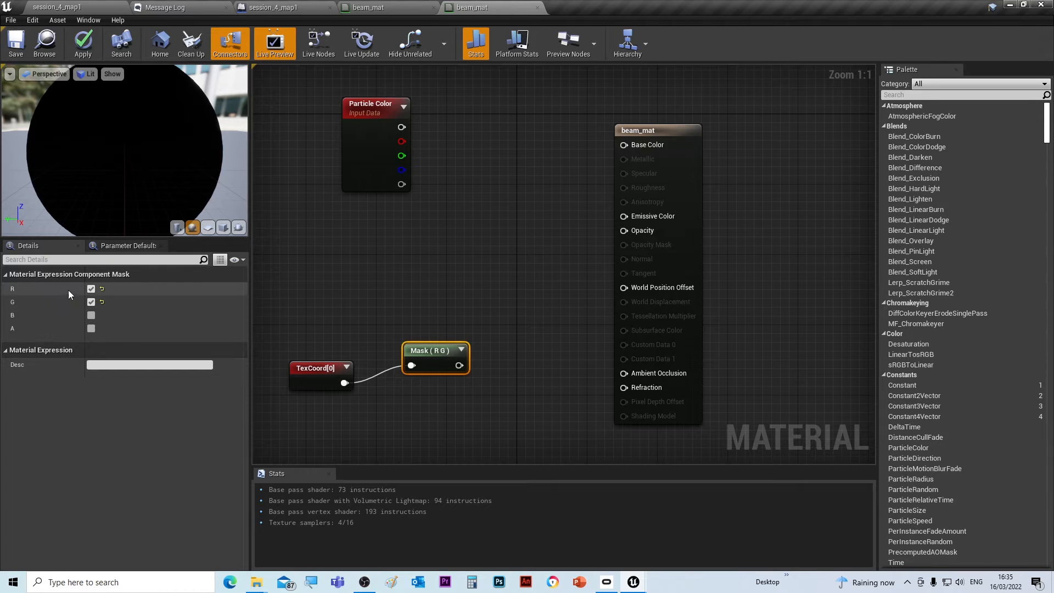
{"action": "left_click", "coordinate": [91, 289]}
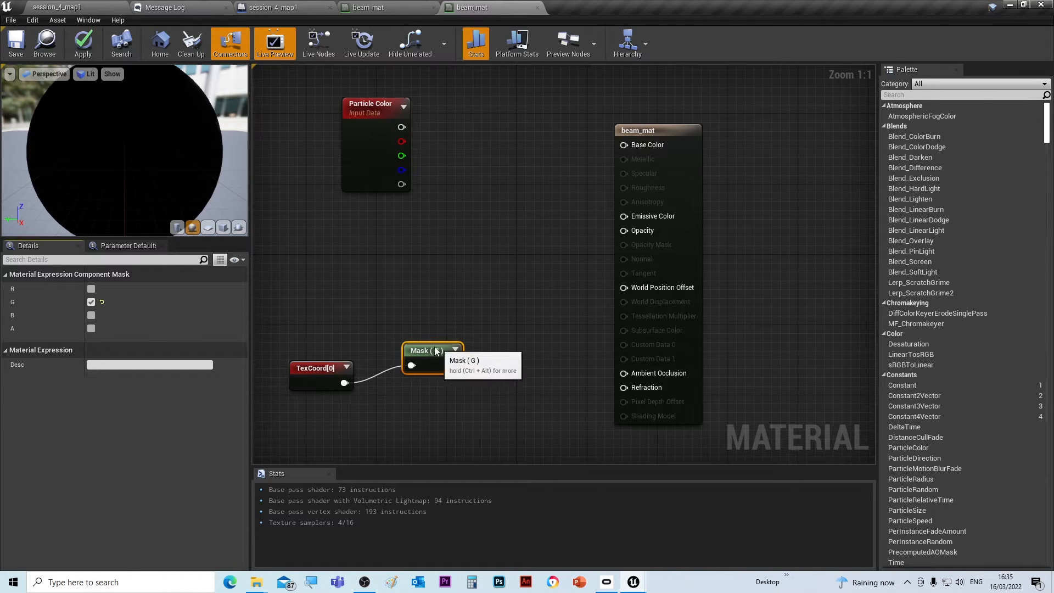
Arrange the TexCoord and Mask nodes closer together in the lower part of the graph and save the material
{"action": "left_click_drag", "start_coordinate": [439, 353], "coordinate": [431, 379]}
{"action": "left_click", "coordinate": [296, 370]}
{"action": "left_click_drag", "start_coordinate": [297, 371], "coordinate": [279, 370]}
{"action": "left_click_drag", "start_coordinate": [417, 379], "coordinate": [400, 361]}
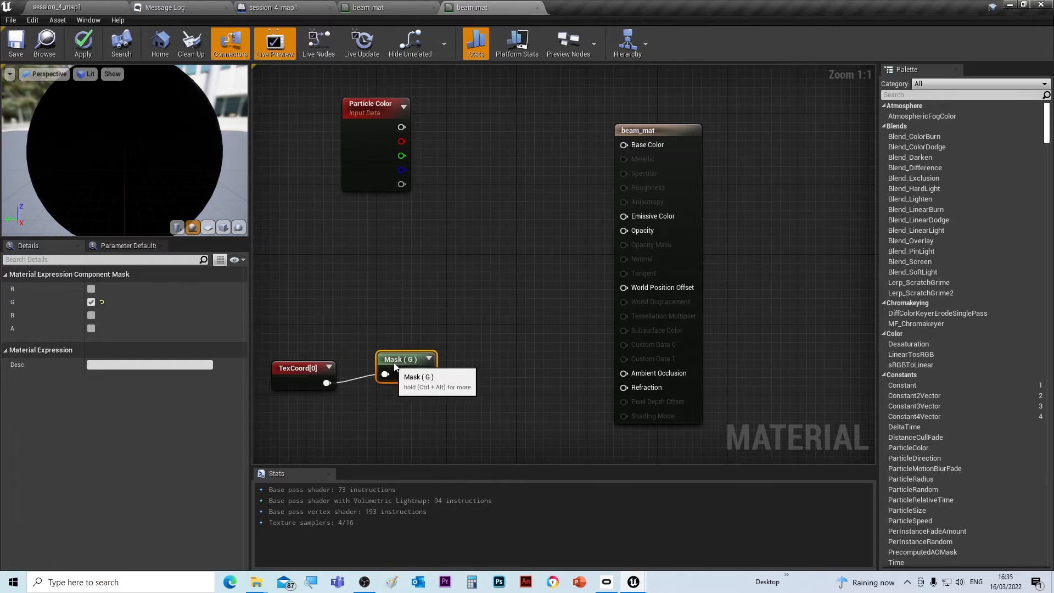
{"action": "left_click_drag", "start_coordinate": [291, 368], "coordinate": [300, 360]}
{"action": "left_click_drag", "start_coordinate": [398, 360], "coordinate": [404, 352]}
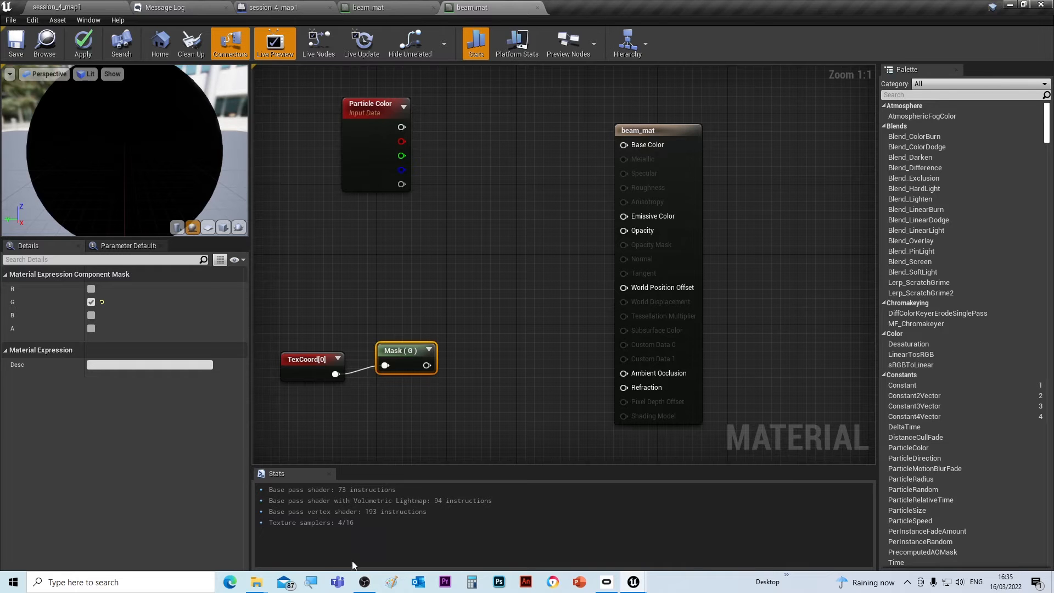
{"action": "left_click_drag", "start_coordinate": [392, 360], "coordinate": [408, 344]}
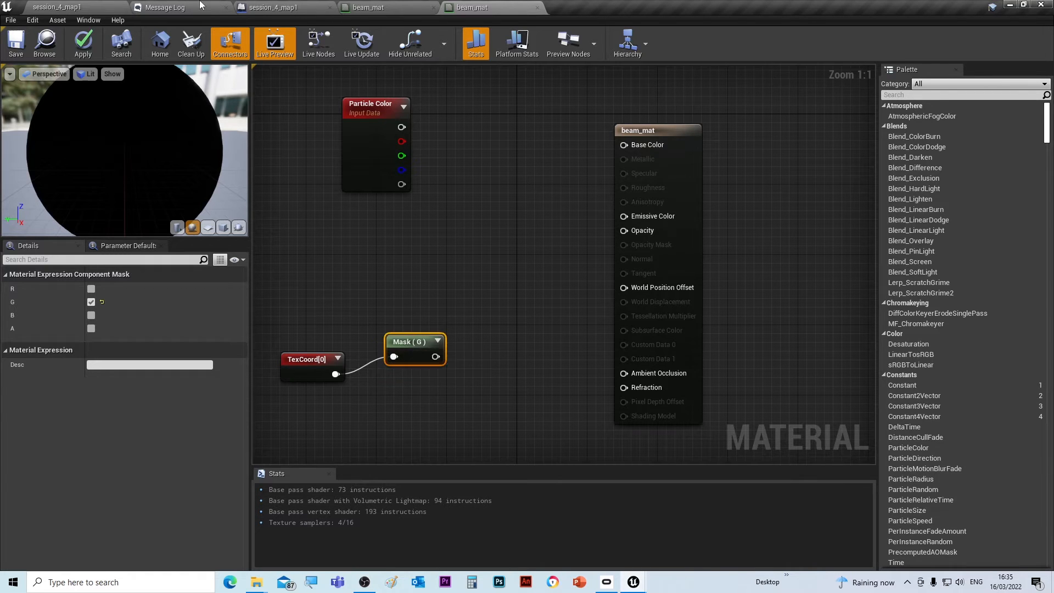
{"action": "left_click", "coordinate": [21, 49]}
Following the reference beam_mat, add a Sine node to the new material and place it just above the Mask node
{"action": "left_click", "coordinate": [379, 8]}
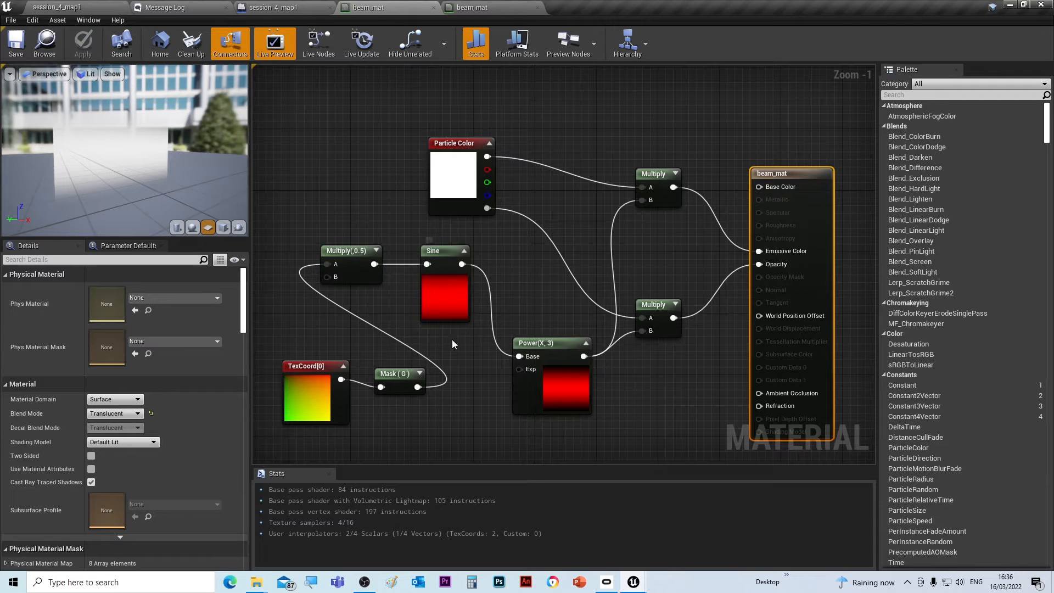
{"action": "left_click", "coordinate": [488, 9]}
{"action": "right_click", "coordinate": [418, 263]}
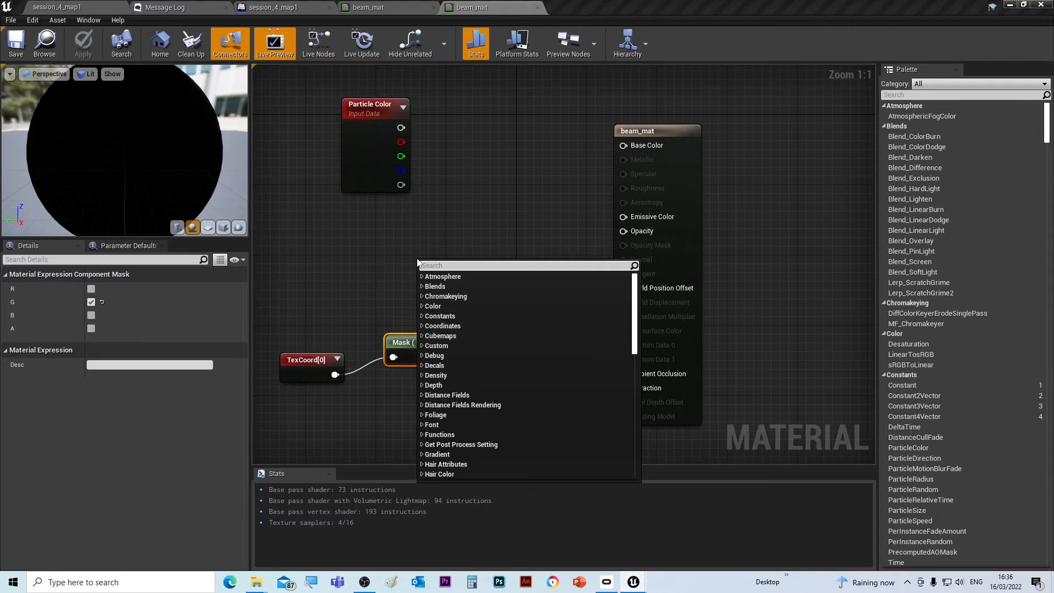
{"action": "type", "text": "sine"}
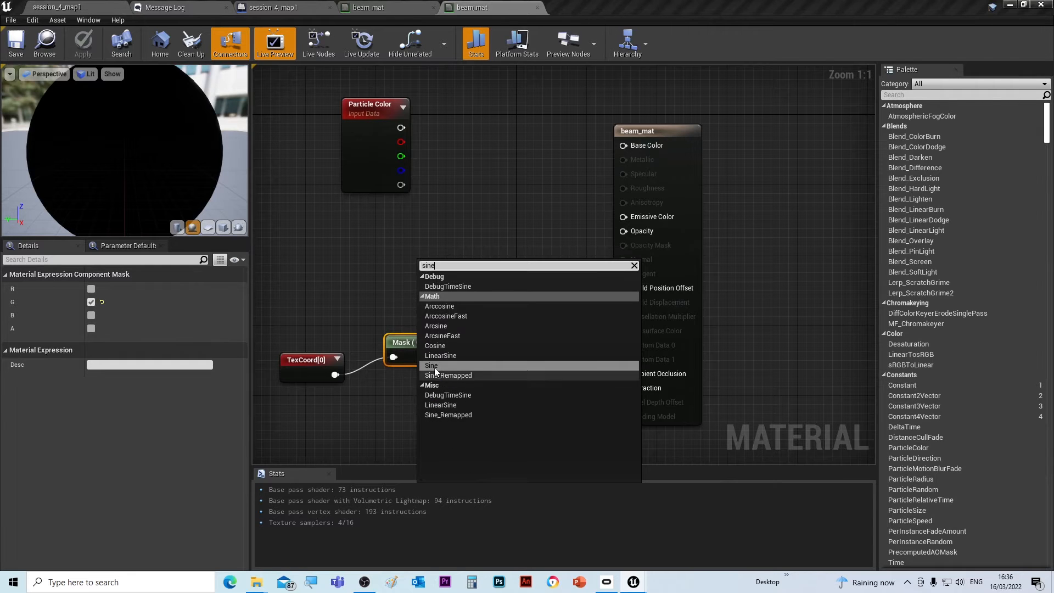
{"action": "left_click", "coordinate": [471, 365]}
{"action": "left_click_drag", "start_coordinate": [428, 265], "coordinate": [413, 263]}
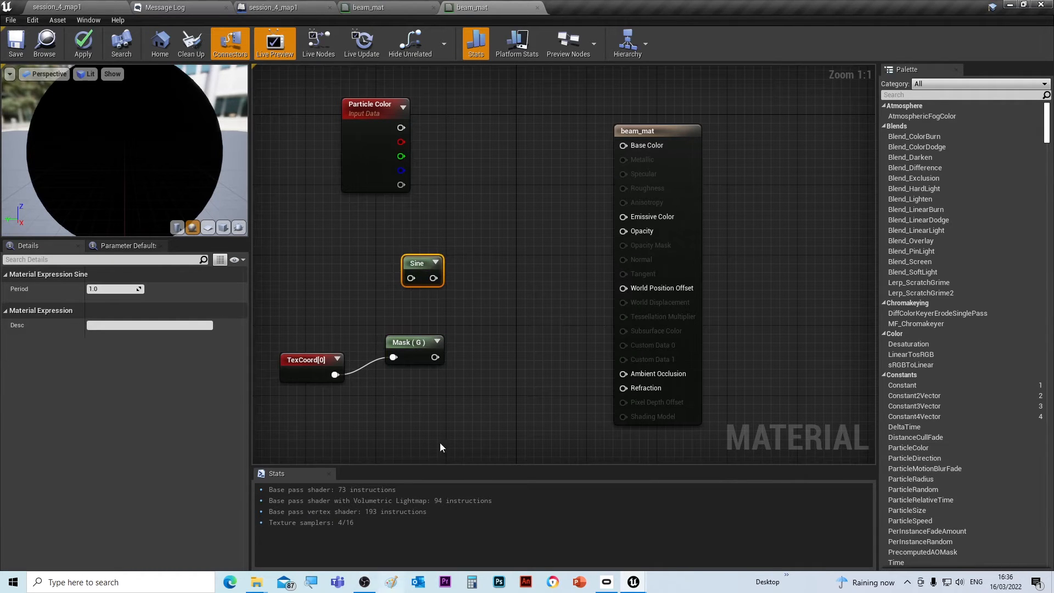
Add a Power node beside the Sine node, as in the reference material, and set its constant exponent to 3
{"action": "left_click", "coordinate": [426, 4]}
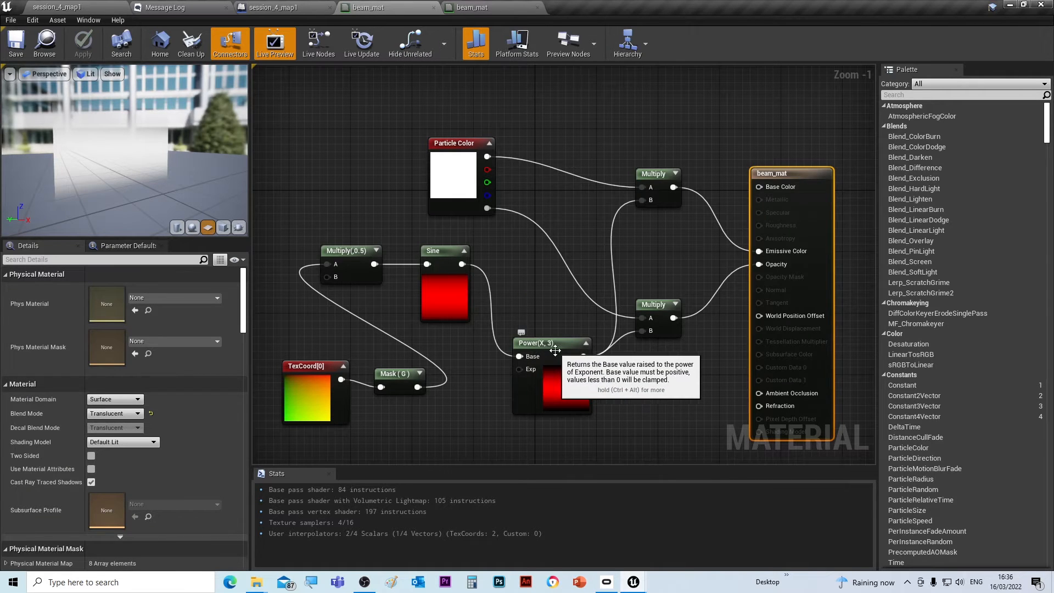
{"action": "left_click", "coordinate": [471, 7]}
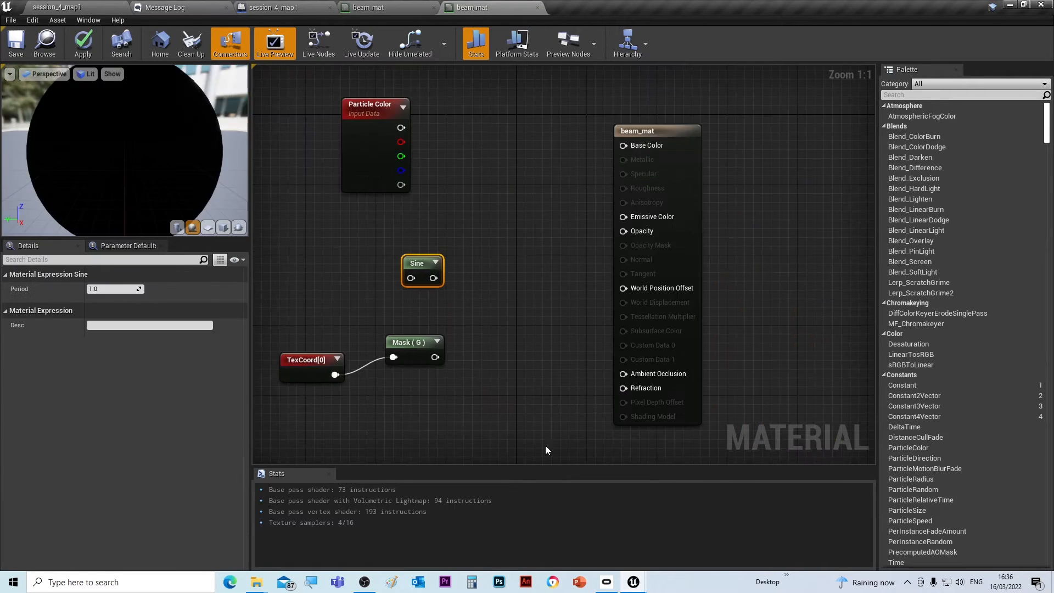
{"action": "right_click", "coordinate": [495, 272]}
{"action": "type", "text": "power"}
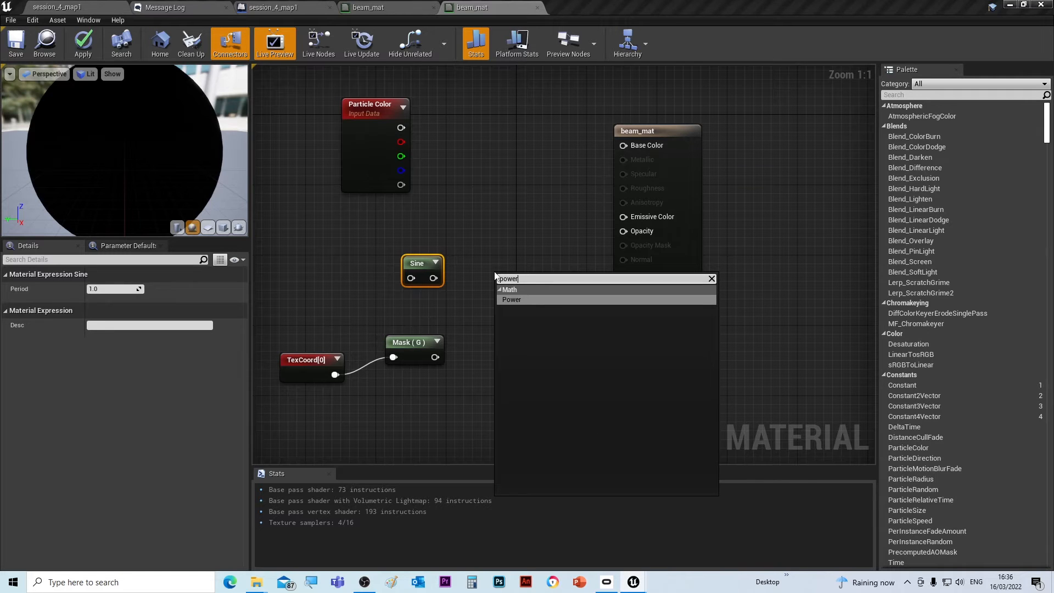
{"action": "left_click", "coordinate": [513, 301]}
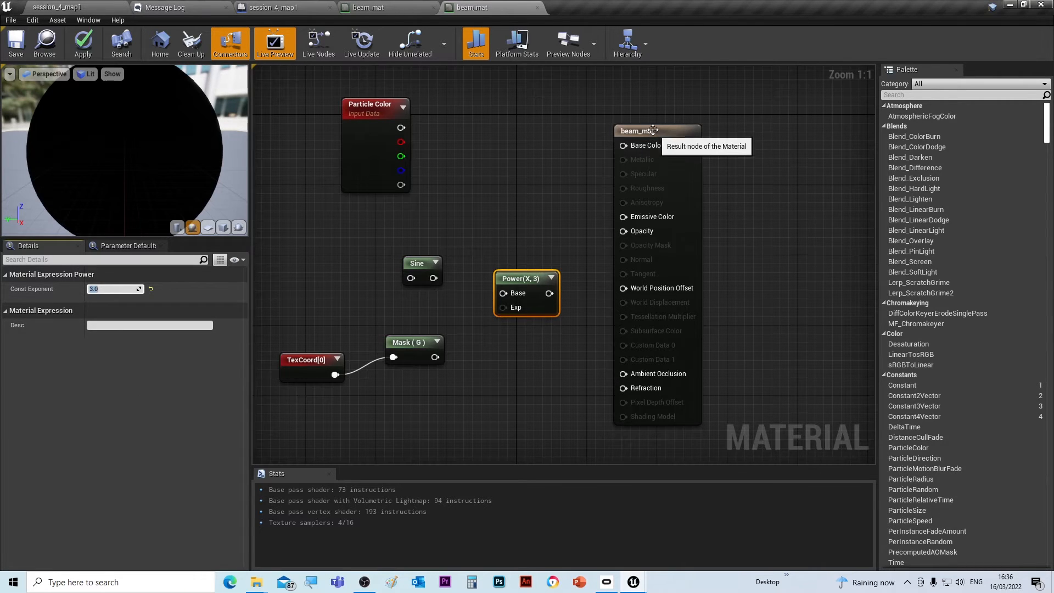
Spread out the graph by moving the beam_mat result, Sine and Power nodes further right and the Particle Color node up and left
{"action": "left_click_drag", "start_coordinate": [651, 130], "coordinate": [774, 113]}
{"action": "left_click_drag", "start_coordinate": [417, 264], "coordinate": [462, 219]}
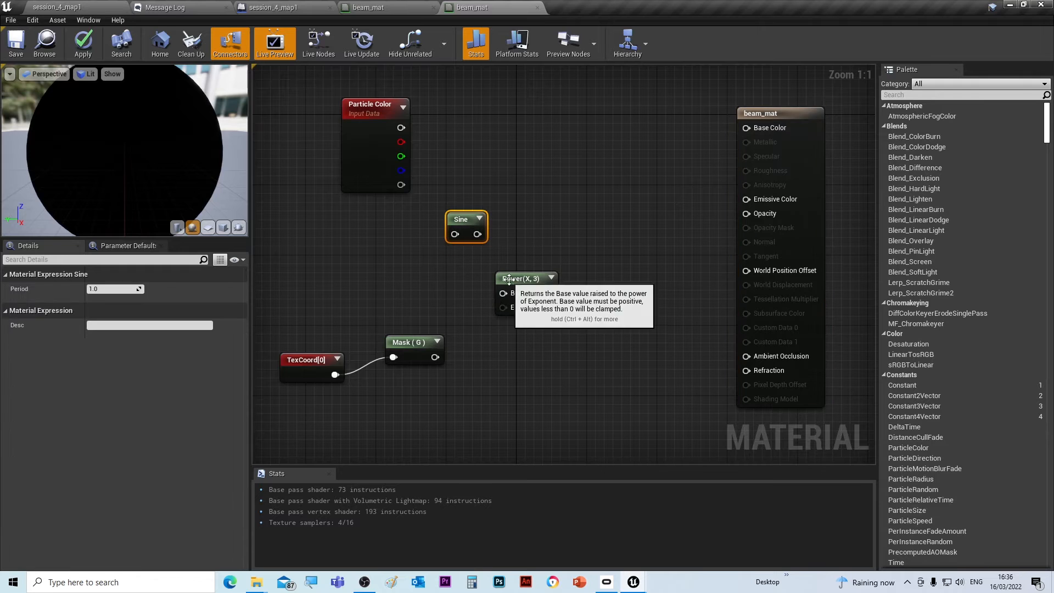
{"action": "left_click_drag", "start_coordinate": [508, 279], "coordinate": [592, 263]}
{"action": "left_click", "coordinate": [409, 273]}
{"action": "left_click_drag", "start_coordinate": [373, 114], "coordinate": [330, 96]}
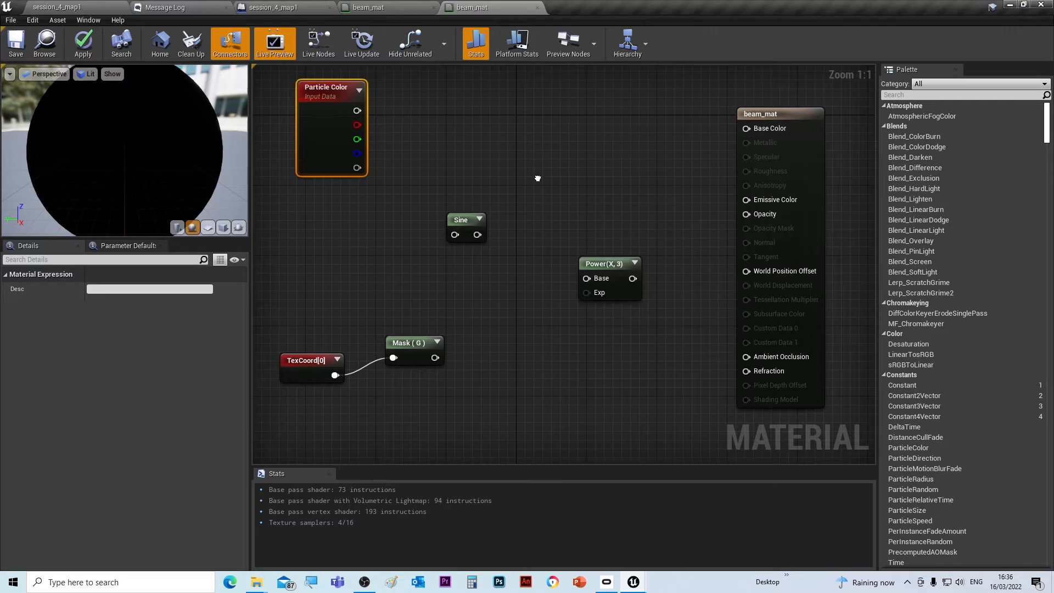
Add a Multiply node between the Particle Color and result nodes and duplicate it
{"action": "right_click", "coordinate": [539, 182]}
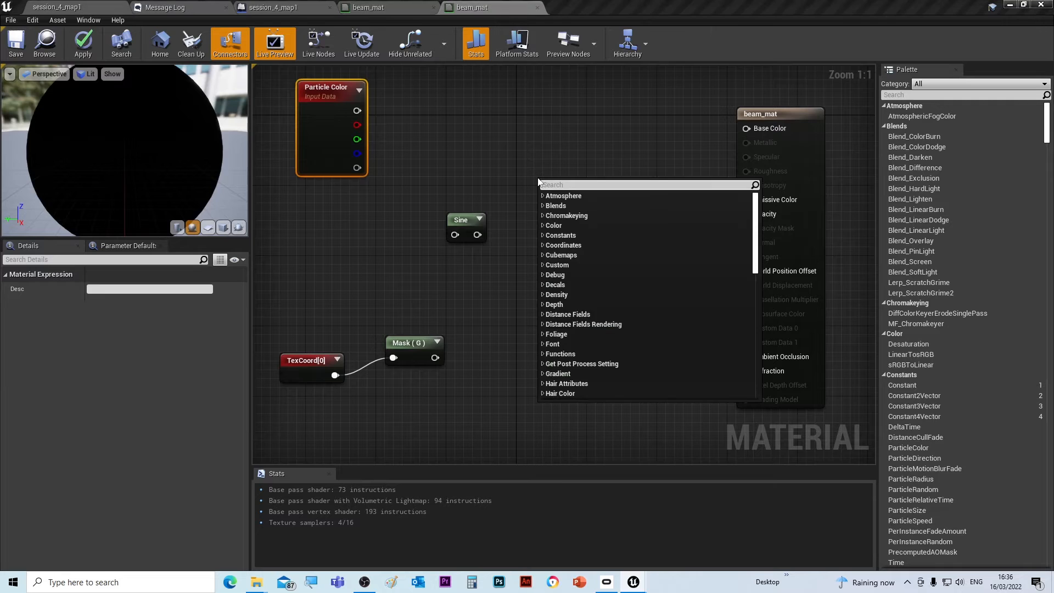
{"action": "type", "text": "multiply"}
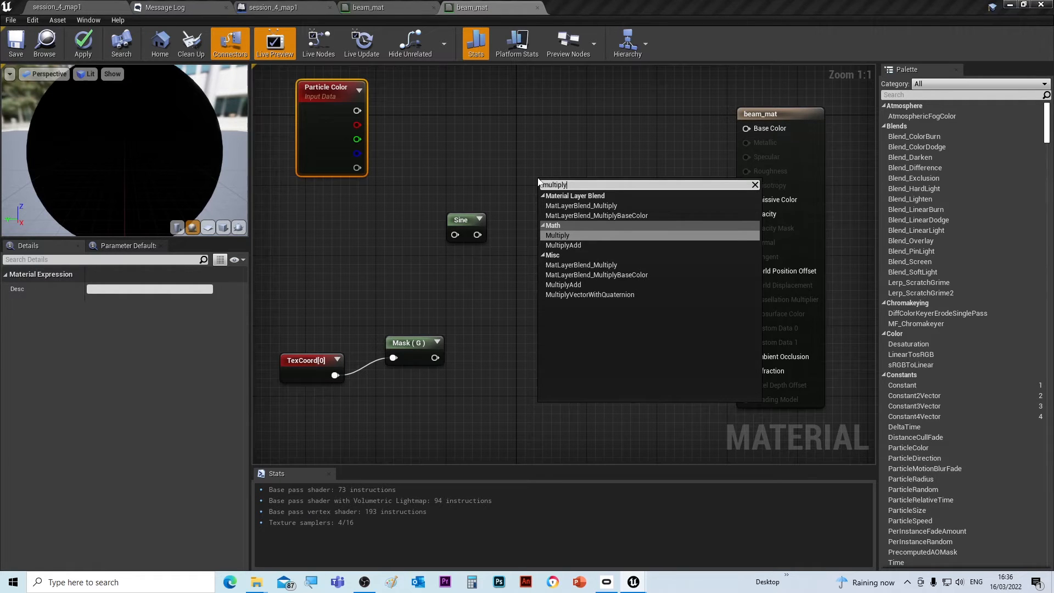
{"action": "left_click", "coordinate": [560, 235]}
{"action": "right_click", "coordinate": [575, 198]}
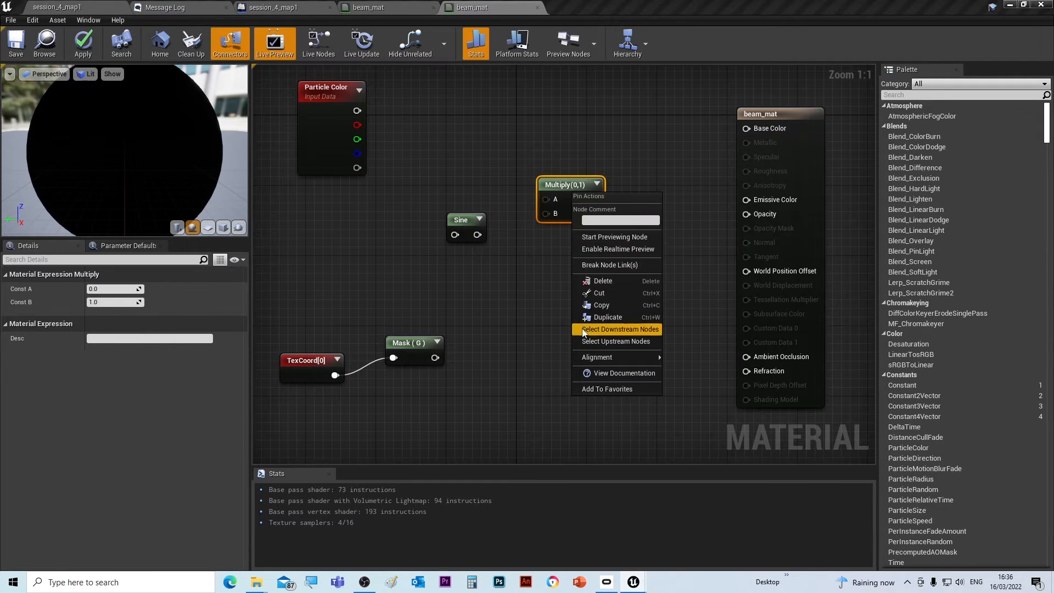
{"action": "left_click", "coordinate": [600, 317]}
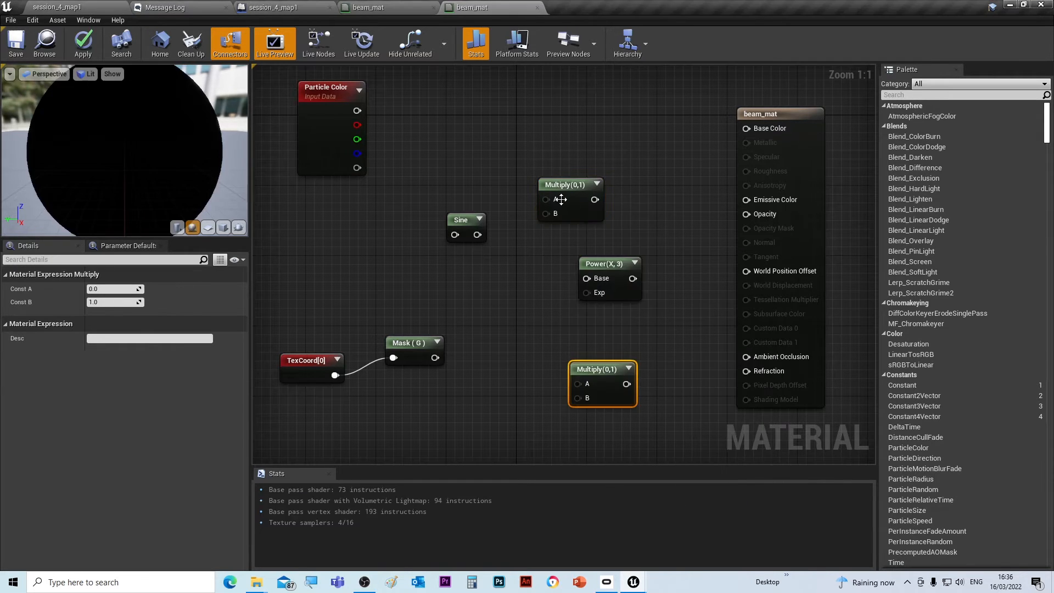
Arrange one Multiply level with Particle Color, Sine below it, and Power between the Mask and the second Multiply
{"action": "left_click_drag", "start_coordinate": [563, 187], "coordinate": [568, 107]}
{"action": "left_click_drag", "start_coordinate": [454, 220], "coordinate": [419, 219]}
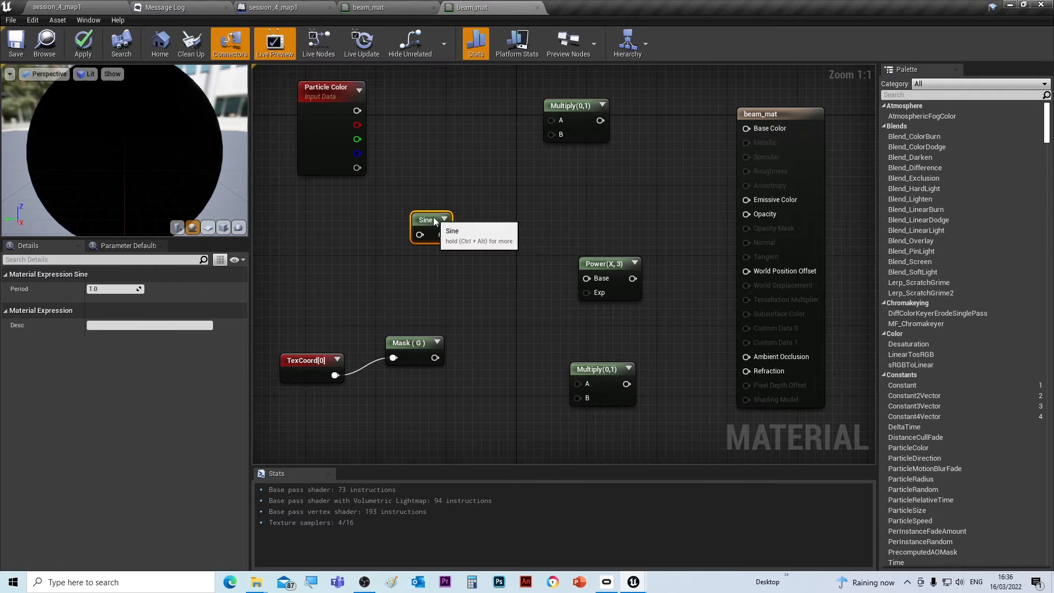
{"action": "left_click_drag", "start_coordinate": [604, 264], "coordinate": [516, 291]}
{"action": "left_click_drag", "start_coordinate": [598, 369], "coordinate": [598, 316]}
{"action": "left_click_drag", "start_coordinate": [522, 290], "coordinate": [487, 290]}
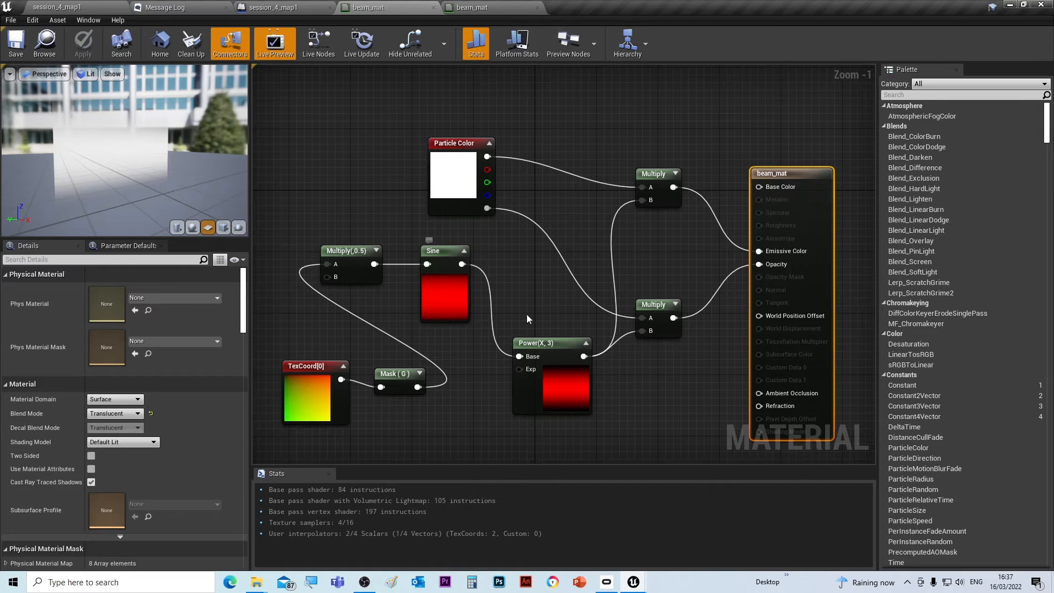
Following the reference material, connect the Particle Color RGB output to input A of the upper Multiply node
{"action": "left_click_drag", "start_coordinate": [64, 133], "coordinate": [126, 147]}
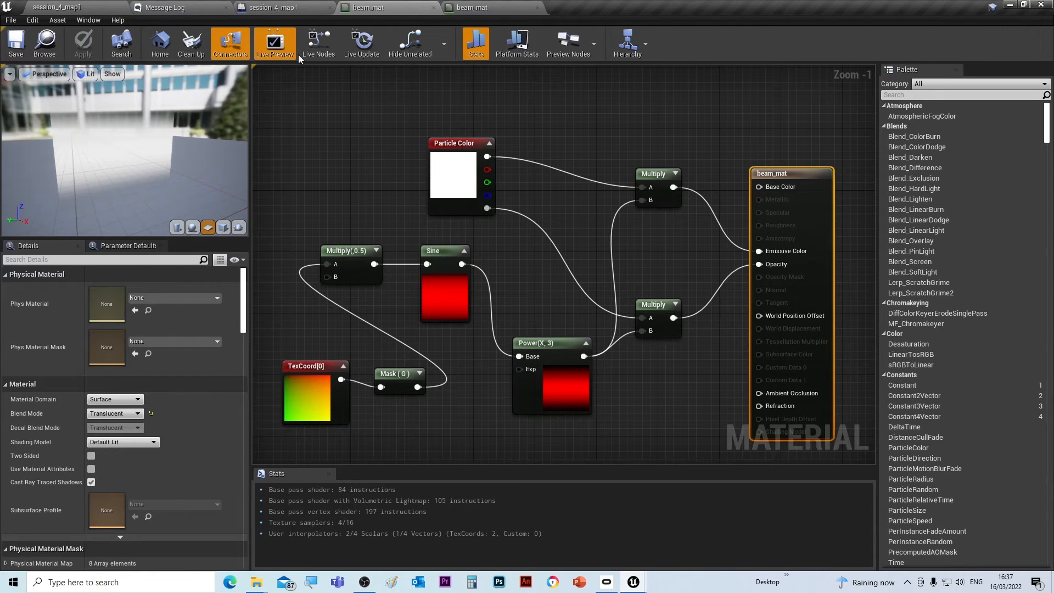
{"action": "left_click", "coordinate": [496, 8]}
{"action": "left_click_drag", "start_coordinate": [358, 111], "coordinate": [551, 120]}
{"action": "left_click", "coordinate": [377, 7]}
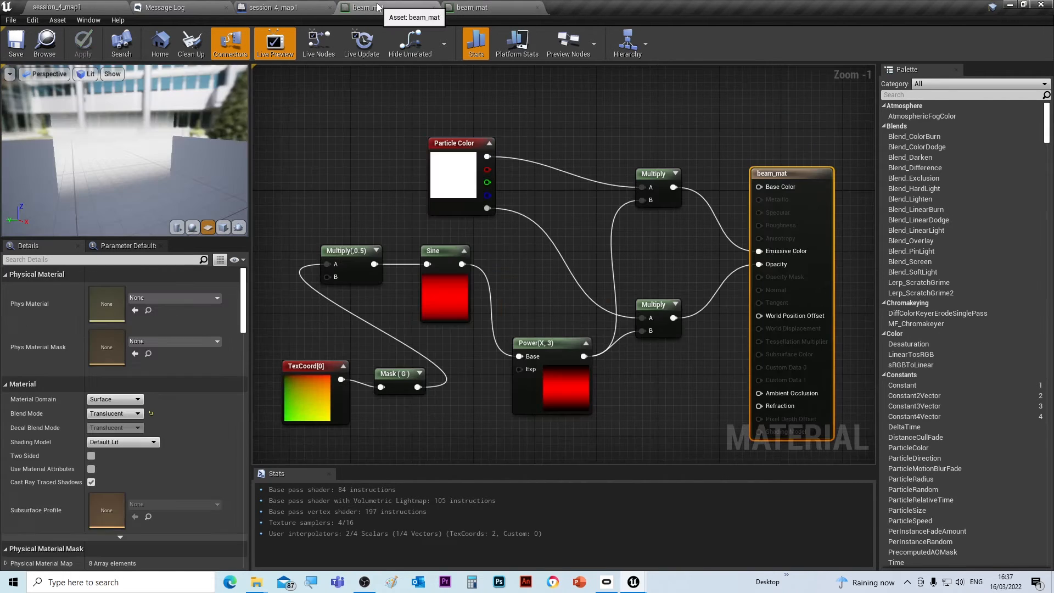
{"action": "left_click", "coordinate": [471, 8]}
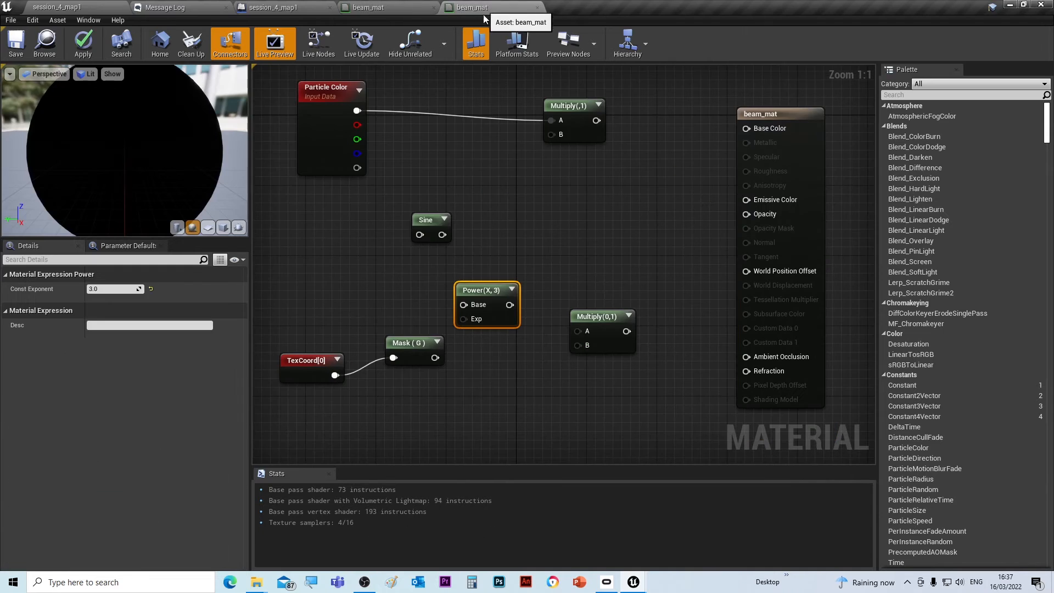
Place the second Multiply directly below the first and connect the Particle Color alpha output to its input A
{"action": "left_click_drag", "start_coordinate": [590, 317], "coordinate": [561, 221]}
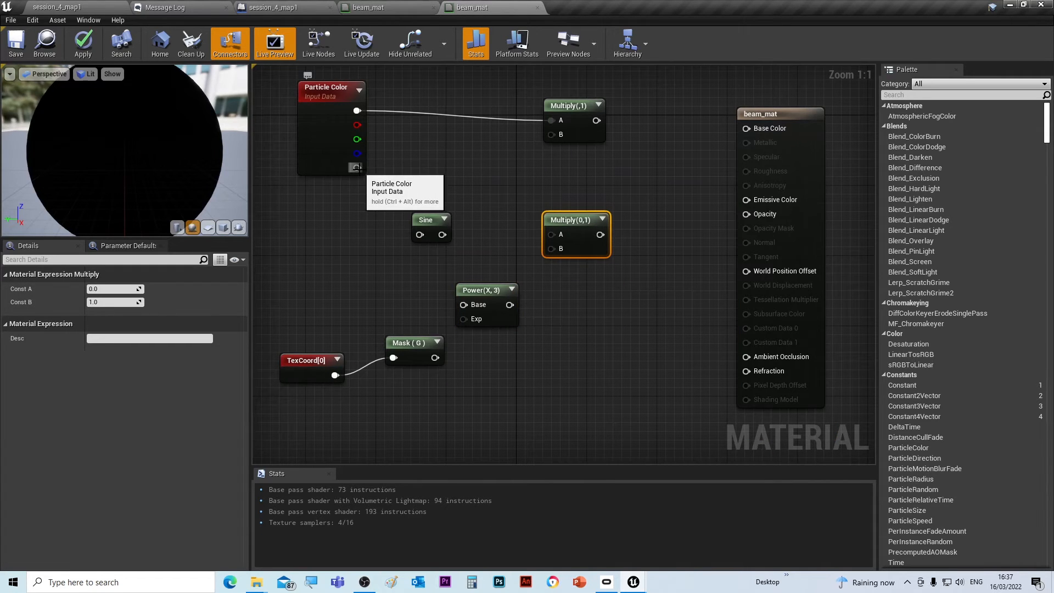
{"action": "left_click", "coordinate": [394, 7]}
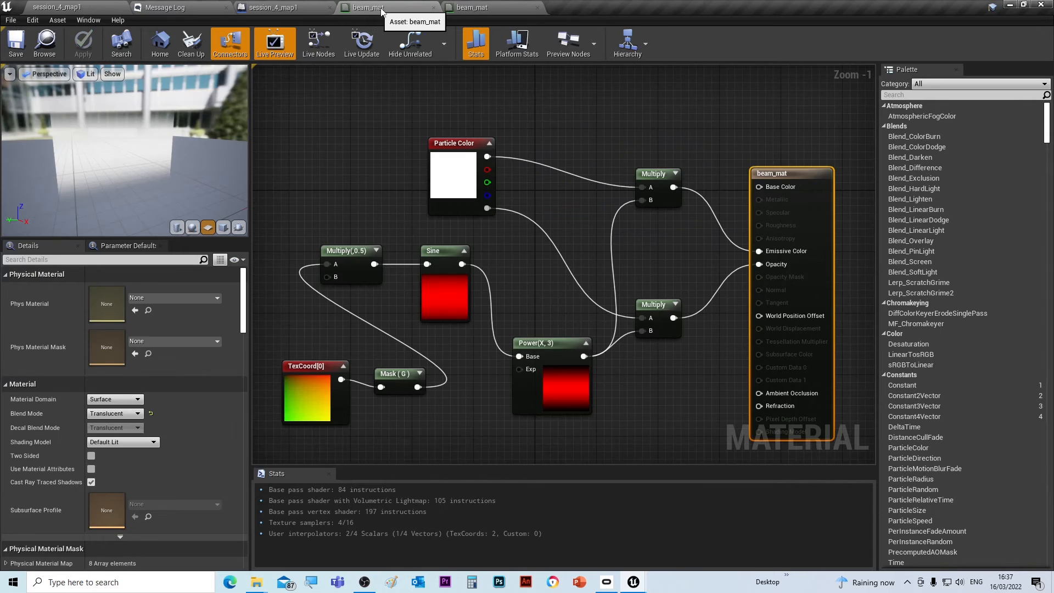
{"action": "left_click", "coordinate": [480, 9]}
{"action": "left_click_drag", "start_coordinate": [357, 168], "coordinate": [551, 235]}
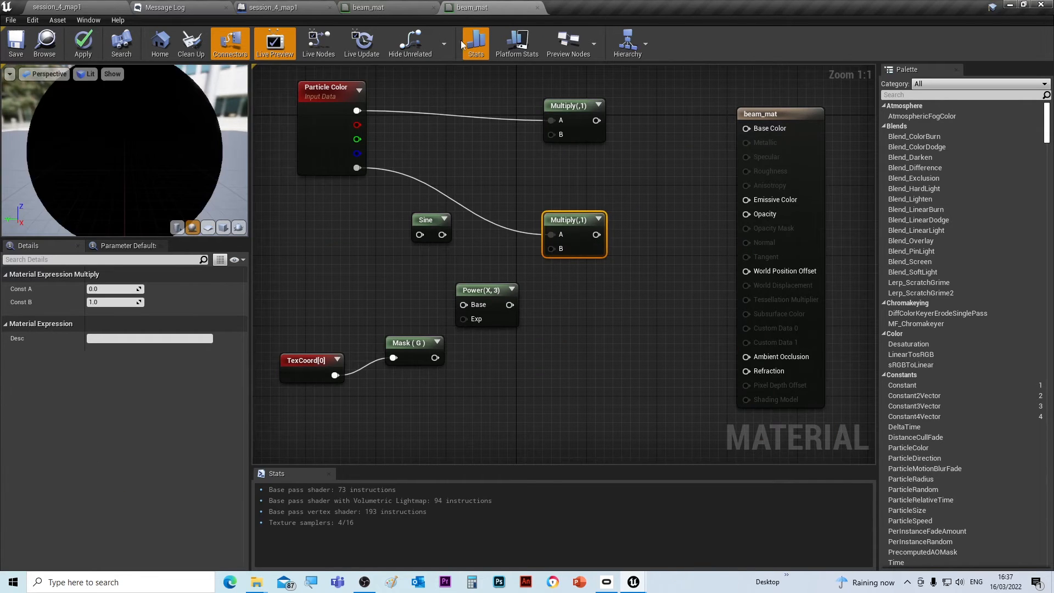
Wire Power into the lower Multiply's B input, then connect the lower Multiply to Opacity and the upper one to Emissive Color
{"action": "left_click", "coordinate": [388, 9]}
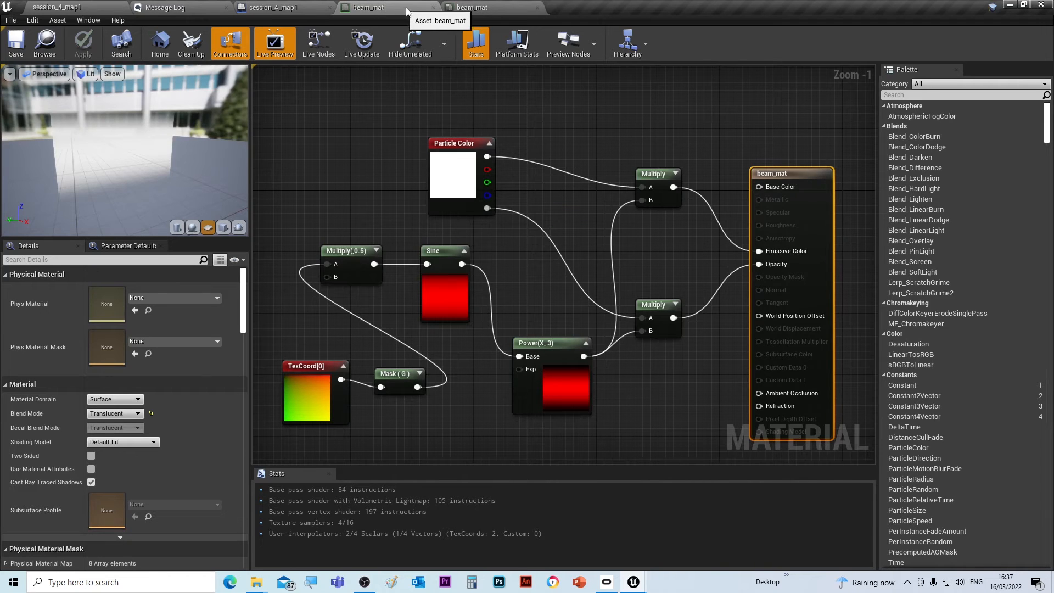
{"action": "left_click", "coordinate": [473, 7]}
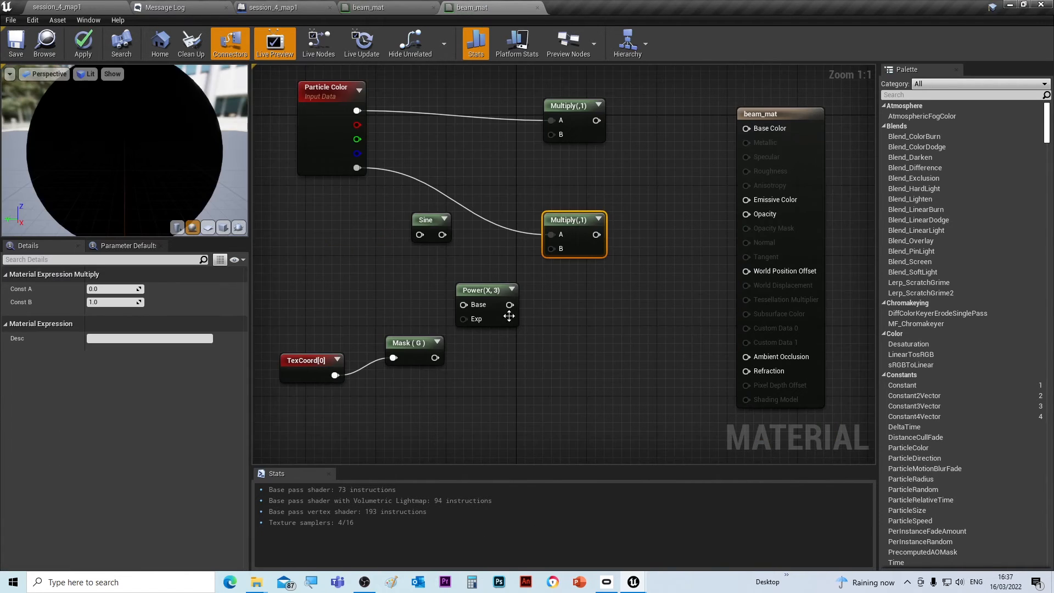
{"action": "left_click_drag", "start_coordinate": [509, 305], "coordinate": [748, 215]}
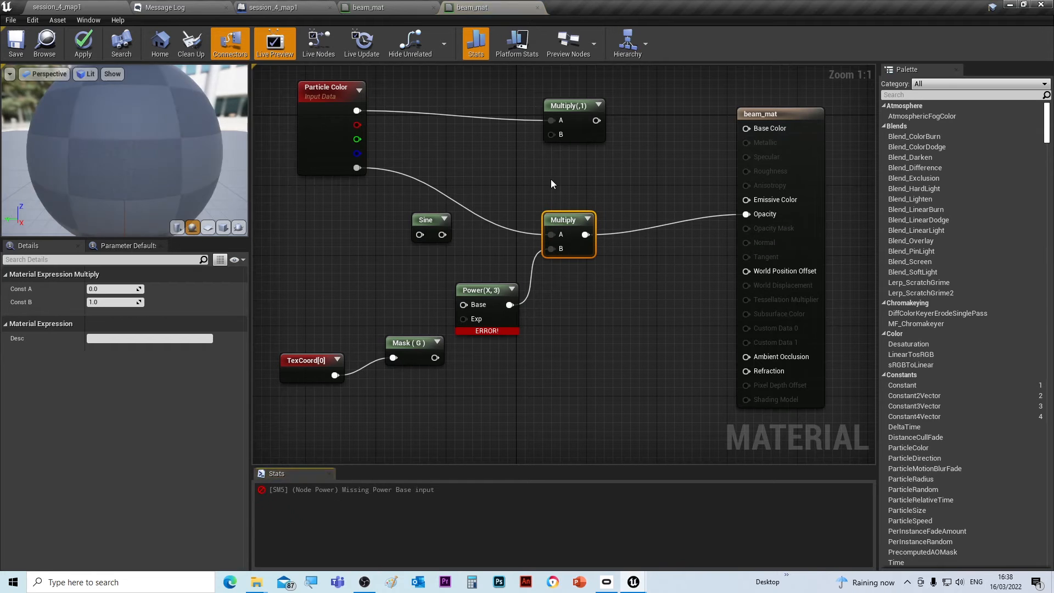
{"action": "left_click_drag", "start_coordinate": [596, 120], "coordinate": [748, 200]}
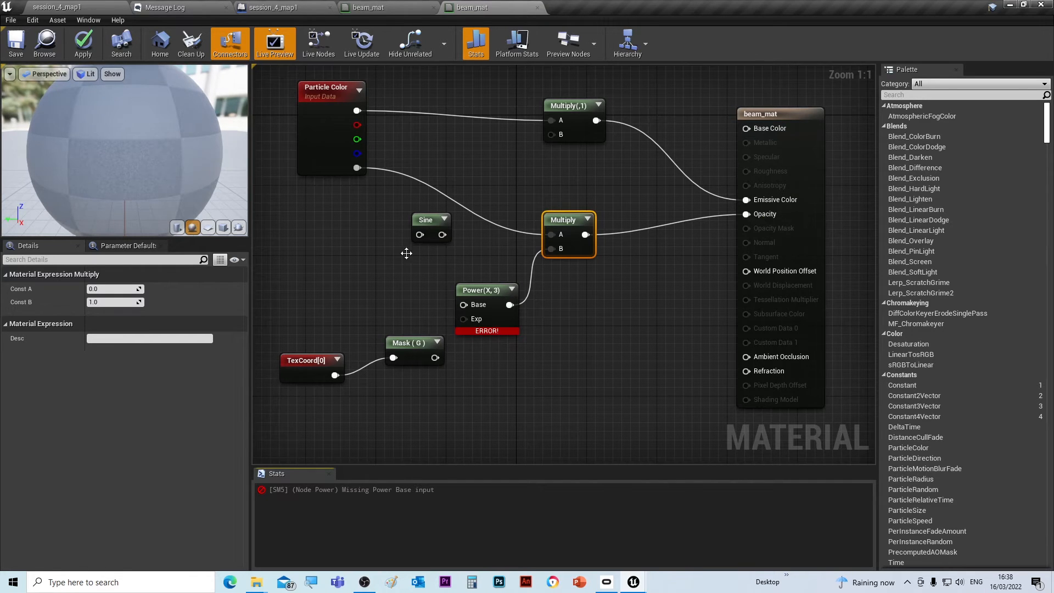
Check the reference graph and connect the Mask (G) output to the Sine input, with the Mask shifted closer to TexCoord
{"action": "left_click", "coordinate": [386, 8]}
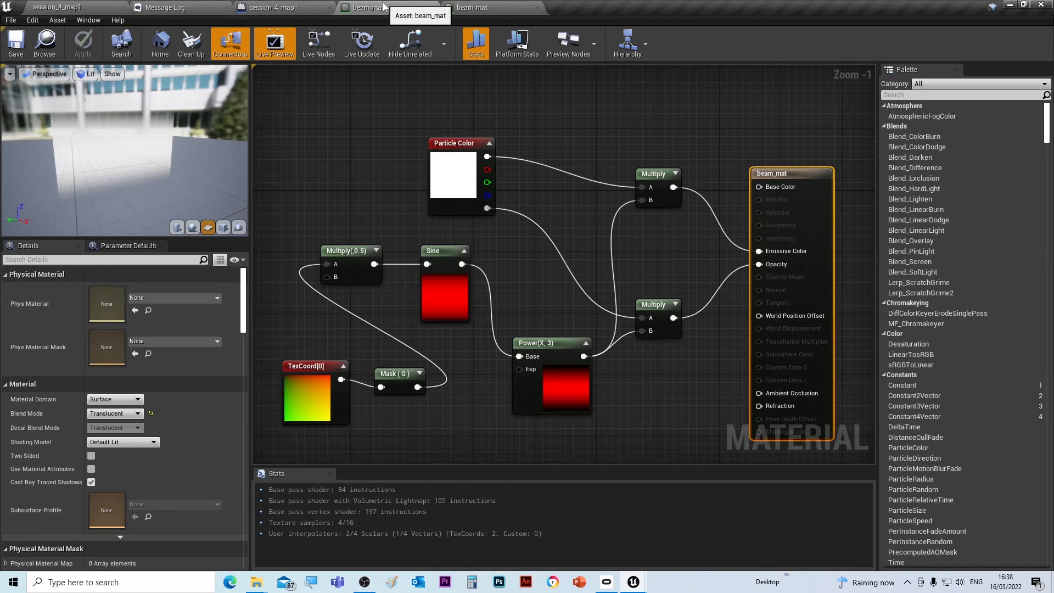
{"action": "left_click", "coordinate": [488, 10]}
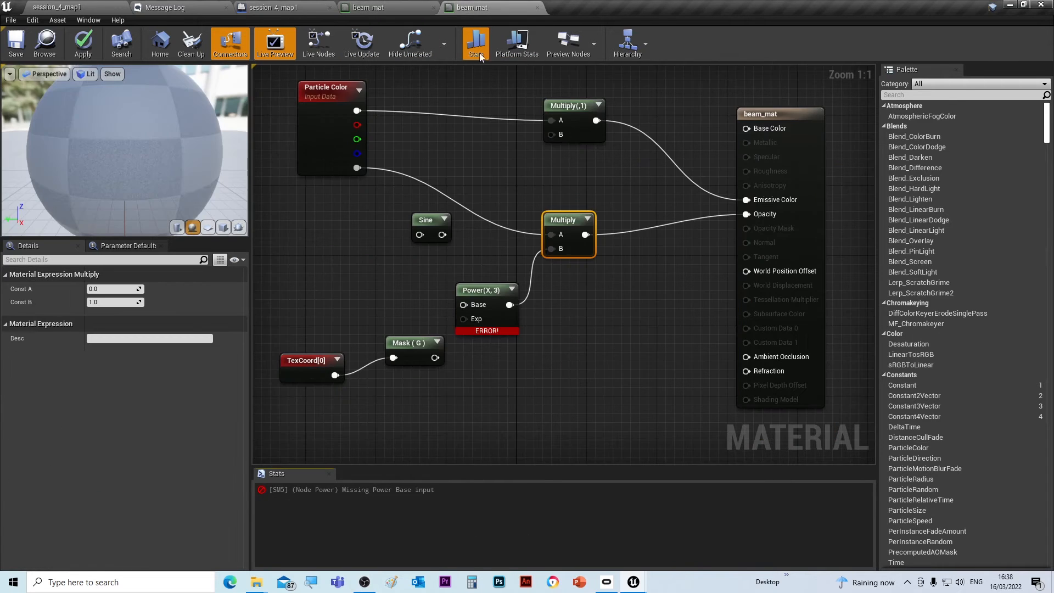
{"action": "left_click_drag", "start_coordinate": [410, 333], "coordinate": [420, 235]}
Move the Power and lower Multiply nodes further right and connect the Sine output to the Power node's Base input
{"action": "left_click_drag", "start_coordinate": [478, 291], "coordinate": [514, 291]}
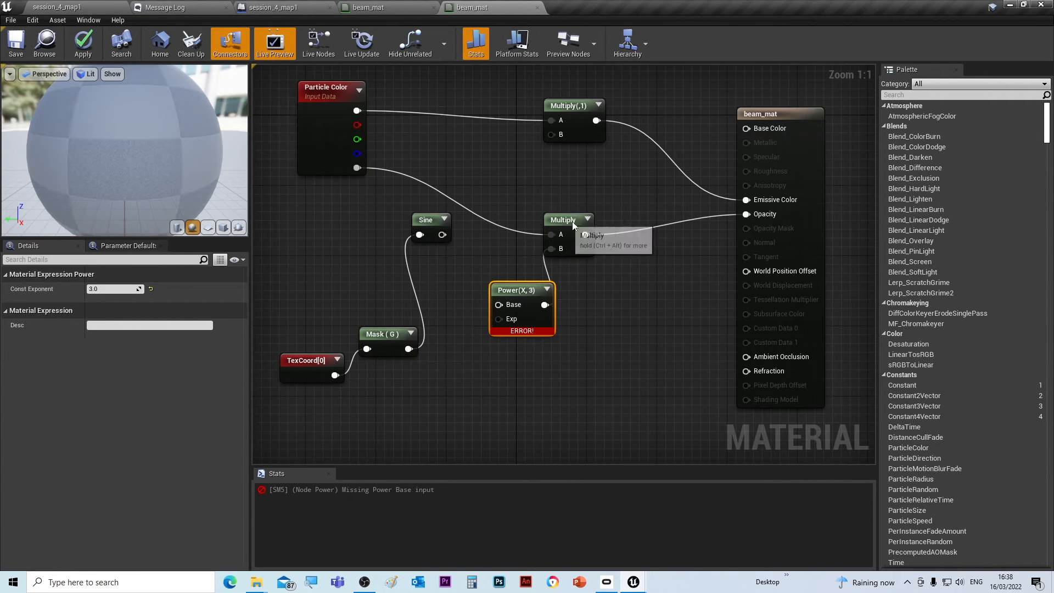
{"action": "left_click_drag", "start_coordinate": [573, 225], "coordinate": [626, 225]}
{"action": "left_click_drag", "start_coordinate": [525, 290], "coordinate": [534, 273]}
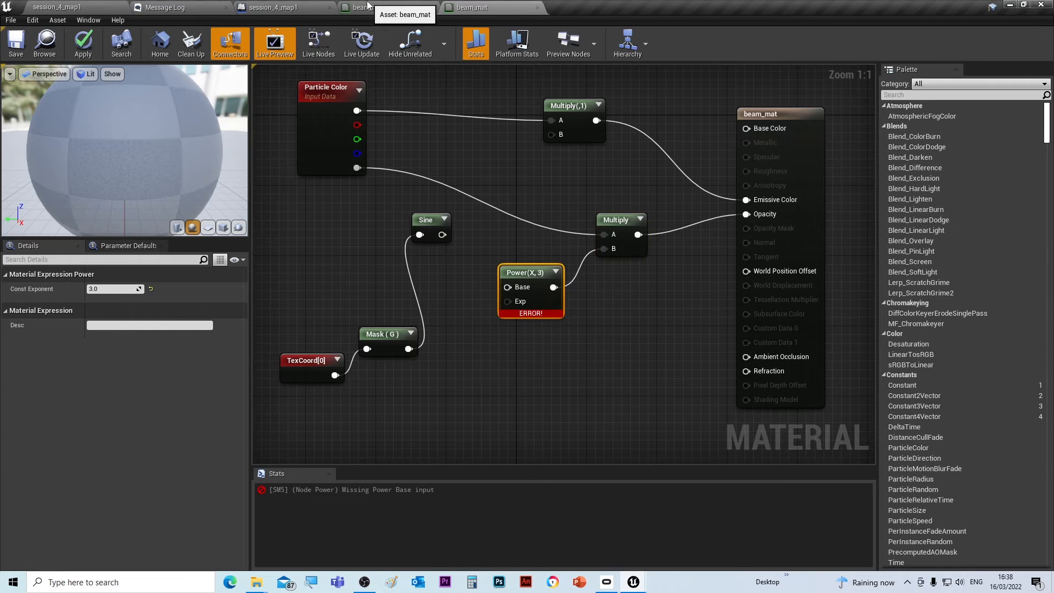
{"action": "left_click", "coordinate": [367, 5]}
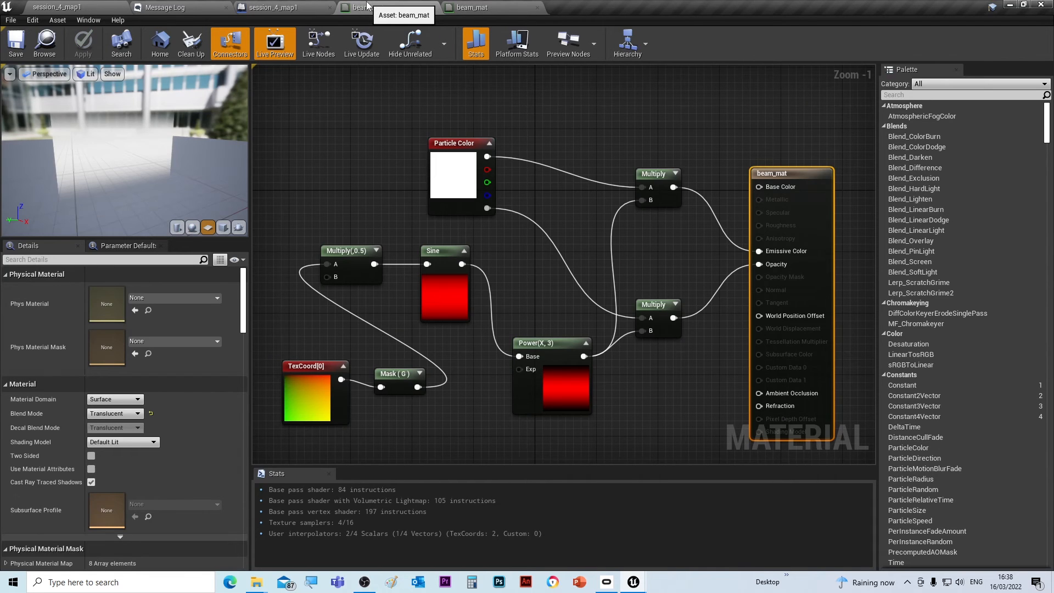
{"action": "left_click", "coordinate": [472, 7]}
{"action": "left_click_drag", "start_coordinate": [442, 234], "coordinate": [508, 288]}
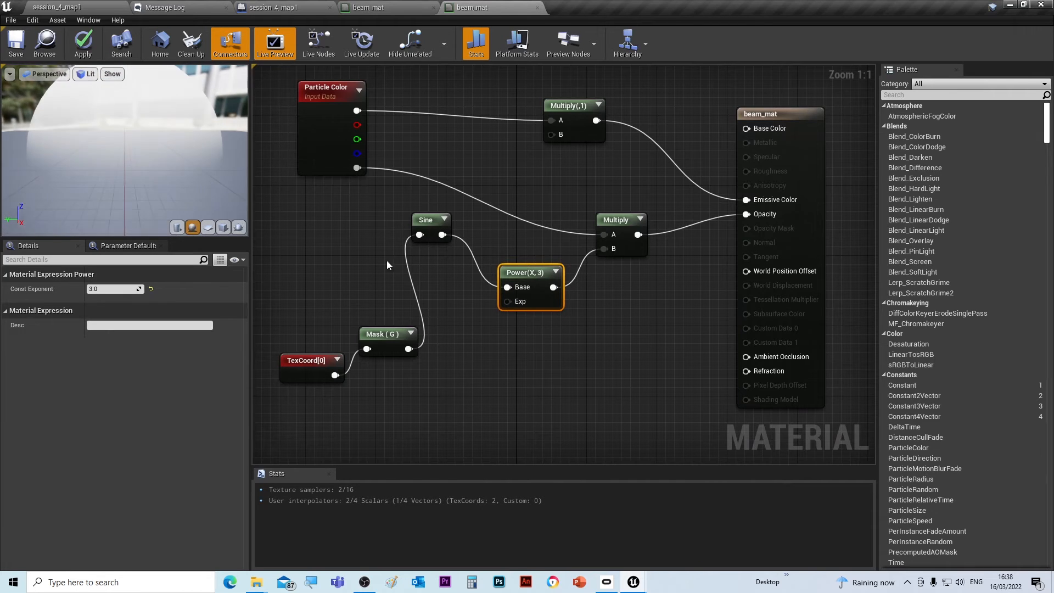
Show the material preview on a plane and reposition the TexCoord and Mask nodes with more space between them
{"action": "left_click_drag", "start_coordinate": [379, 334], "coordinate": [371, 317]}
{"action": "left_click_drag", "start_coordinate": [309, 362], "coordinate": [300, 352]}
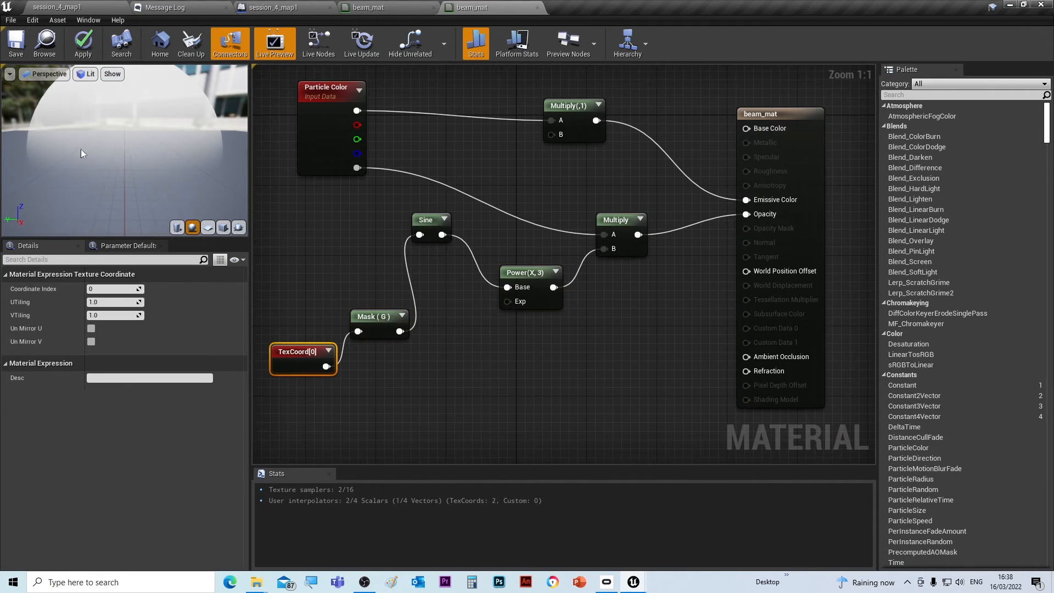
{"action": "left_click", "coordinate": [208, 227]}
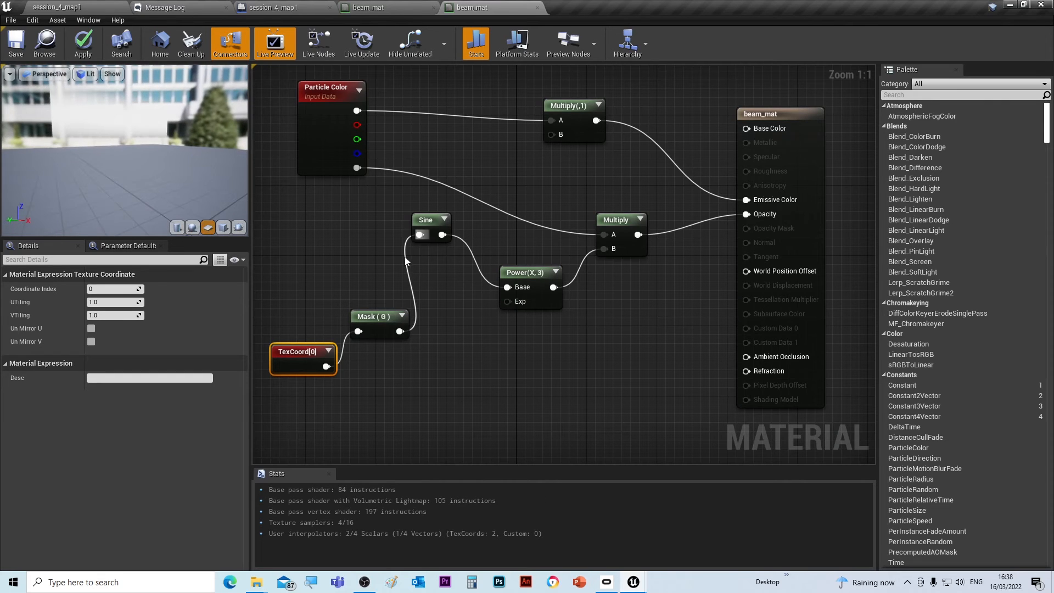
{"action": "left_click_drag", "start_coordinate": [312, 349], "coordinate": [304, 357]}
{"action": "left_click_drag", "start_coordinate": [378, 319], "coordinate": [421, 319]}
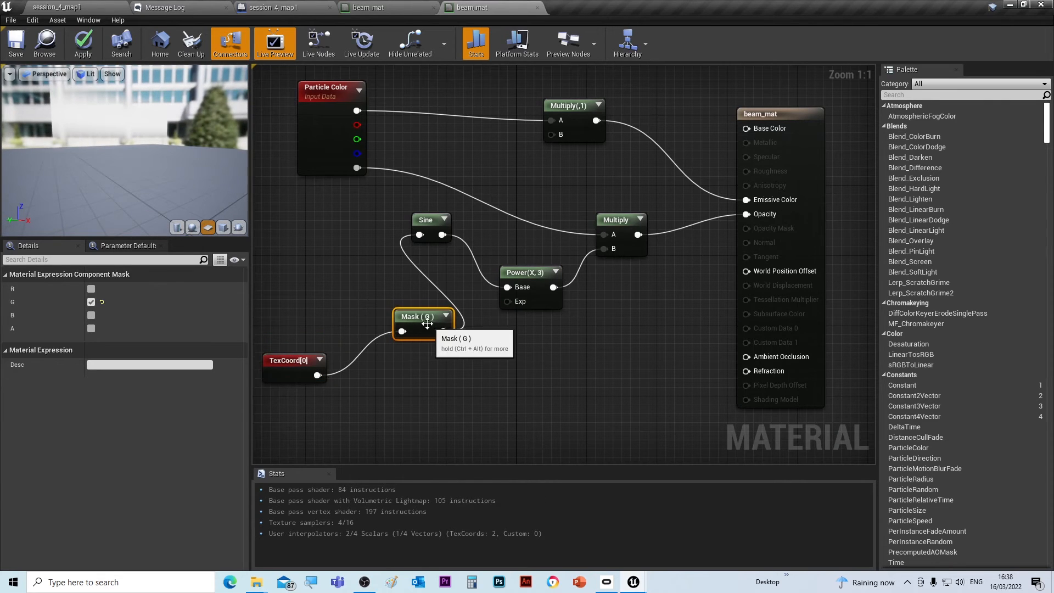
Move the Sine and Power nodes down and right, and space Mask (G) and TexCoord out to the left of them
{"action": "left_click_drag", "start_coordinate": [427, 222], "coordinate": [444, 239]}
{"action": "left_click_drag", "start_coordinate": [527, 273], "coordinate": [545, 299]}
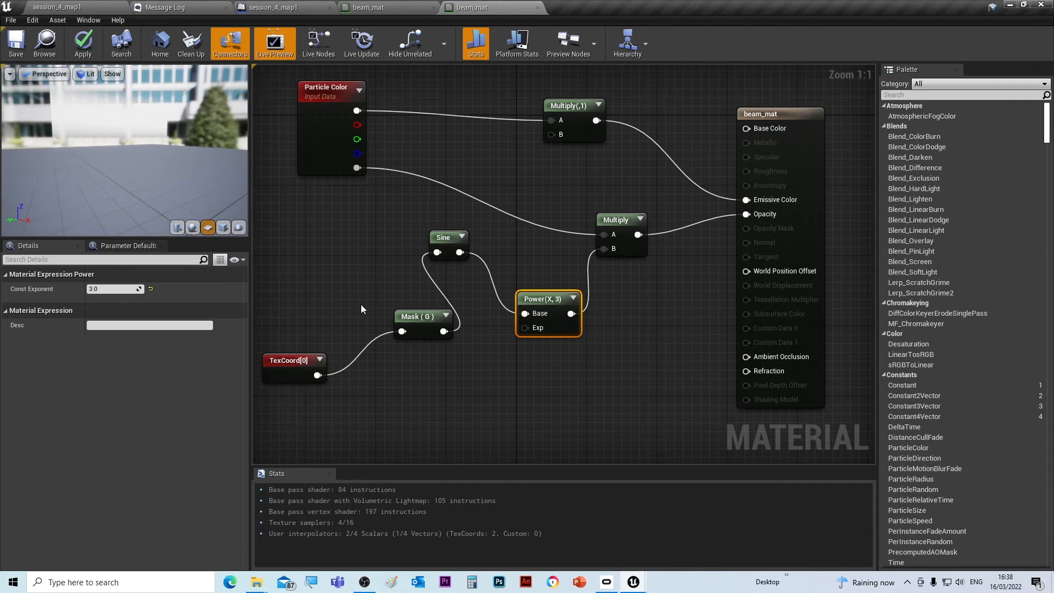
{"action": "left_click_drag", "start_coordinate": [425, 318], "coordinate": [399, 317]}
{"action": "left_click_drag", "start_coordinate": [290, 362], "coordinate": [289, 353]}
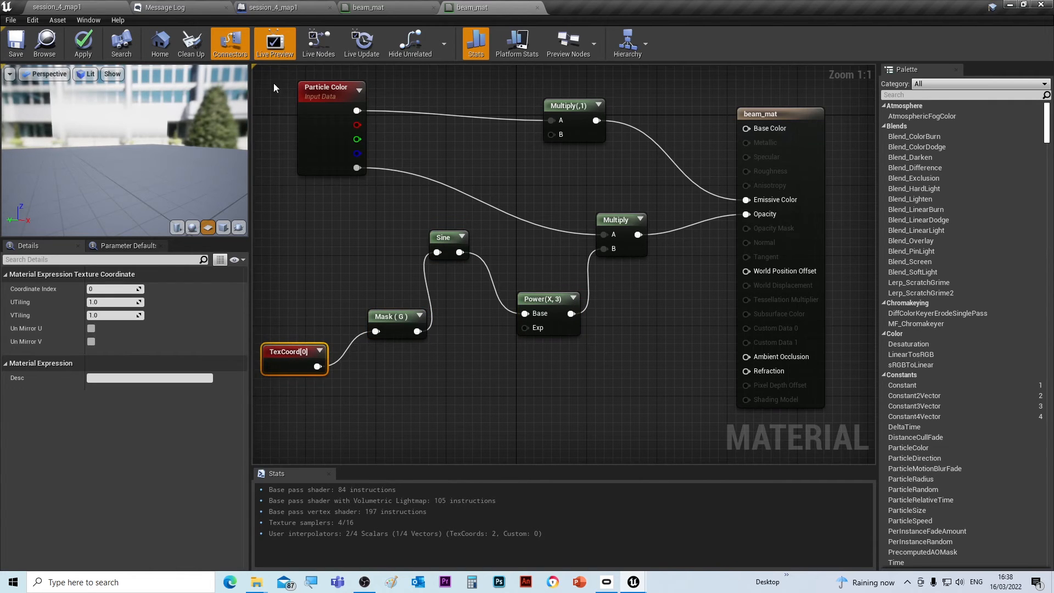
Following the reference graph, duplicate the lower Multiply, place the copy left of Sine, and set its Const B to 0.5
{"action": "left_click", "coordinate": [378, 12]}
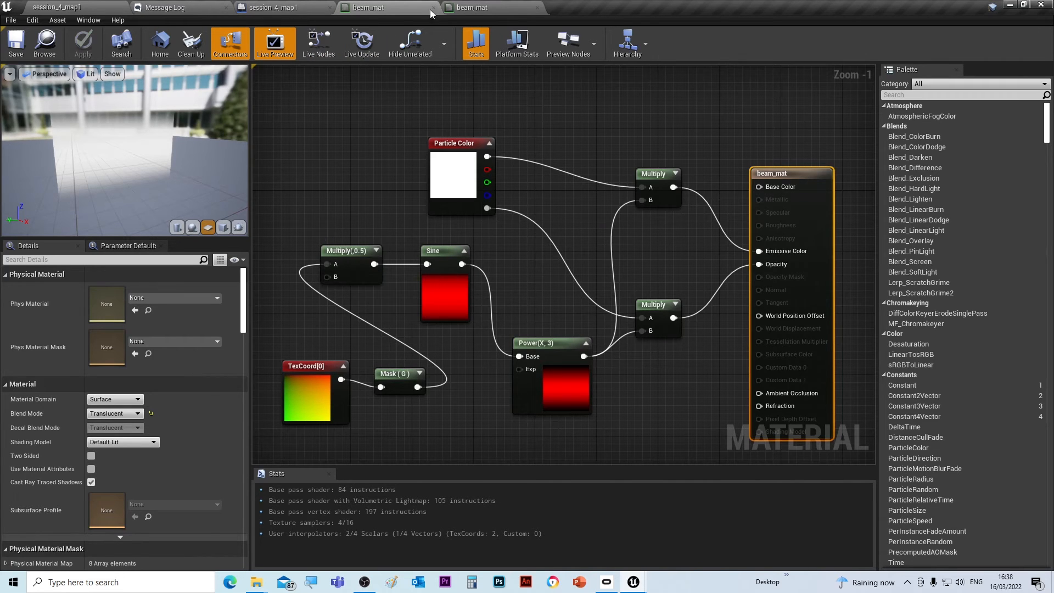
{"action": "left_click", "coordinate": [477, 8]}
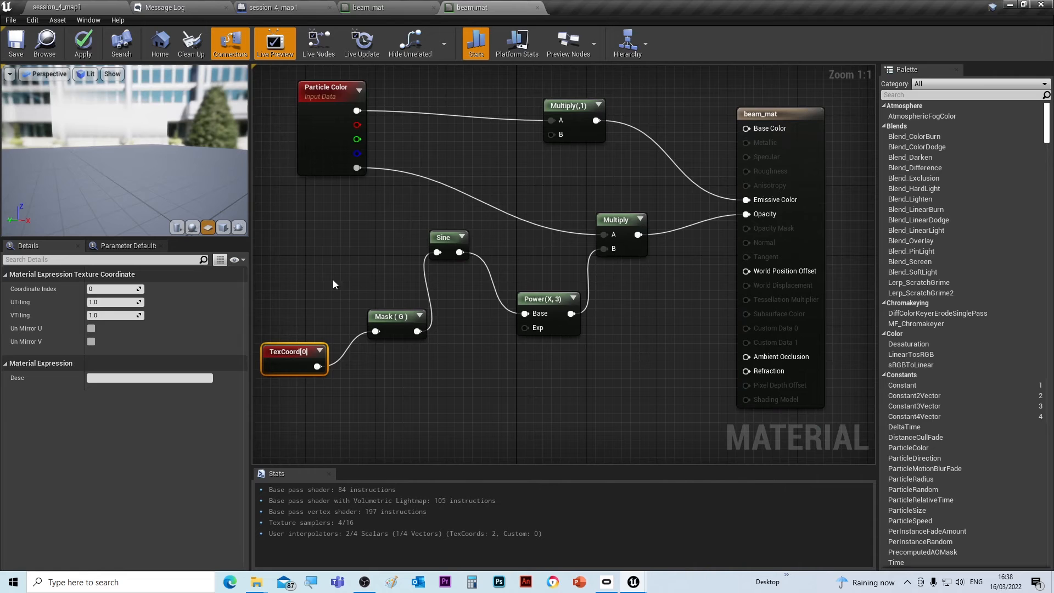
{"action": "right_click", "coordinate": [624, 219]}
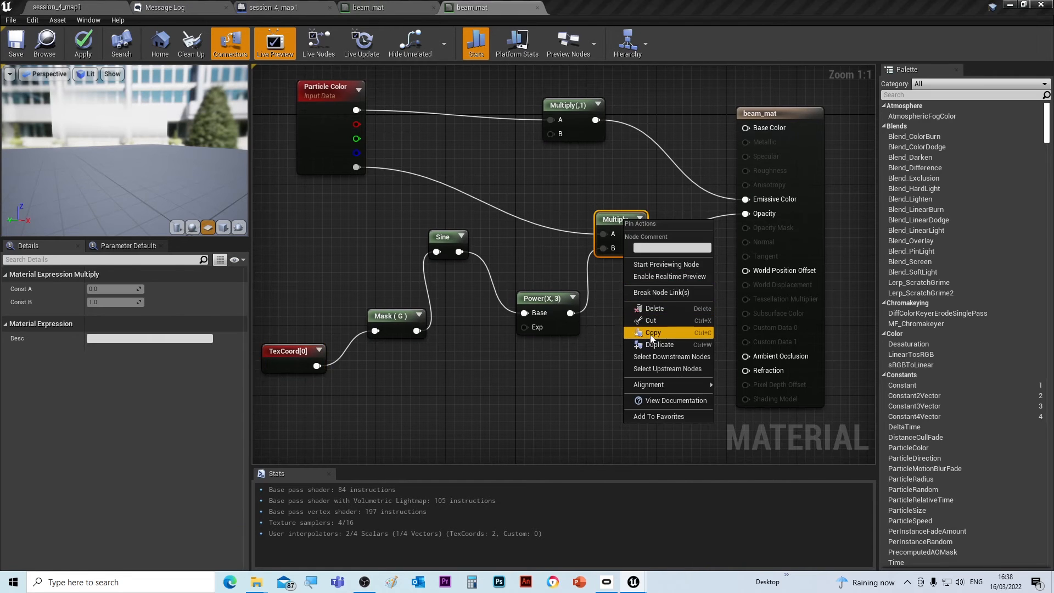
{"action": "left_click", "coordinate": [643, 346]}
{"action": "left_click_drag", "start_coordinate": [653, 228], "coordinate": [328, 237]}
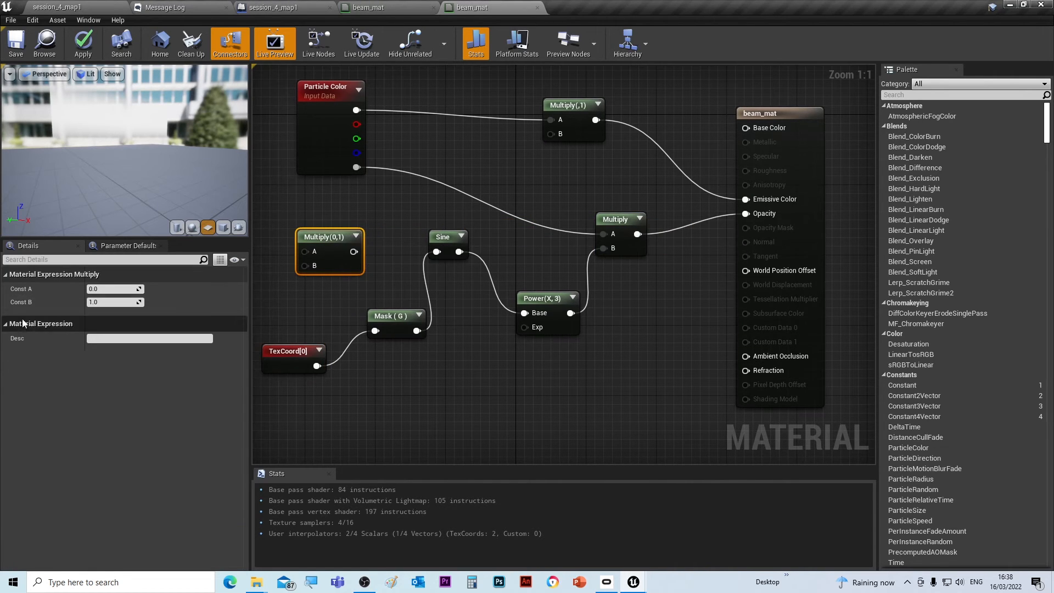
{"action": "left_click", "coordinate": [110, 302]}
{"action": "type", "text": "0.5"}
{"action": "key", "text": "Return"}
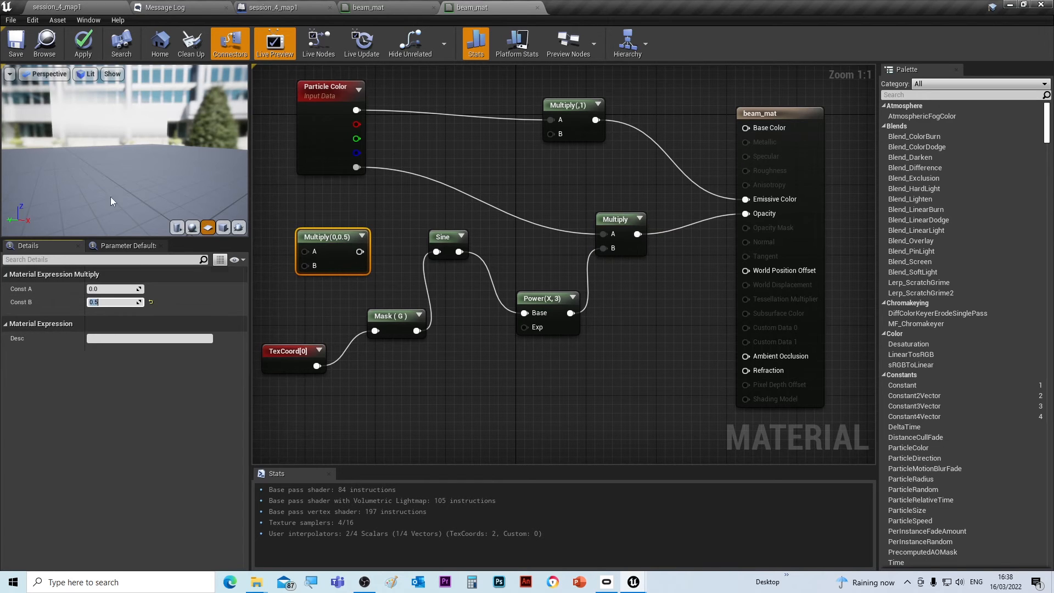
Spread the TexCoord, Mask (G), new Multiply, Sine and Power nodes apart to make room for rewiring
{"action": "left_click_drag", "start_coordinate": [379, 311], "coordinate": [362, 311]}
{"action": "left_click_drag", "start_coordinate": [298, 356], "coordinate": [272, 390]}
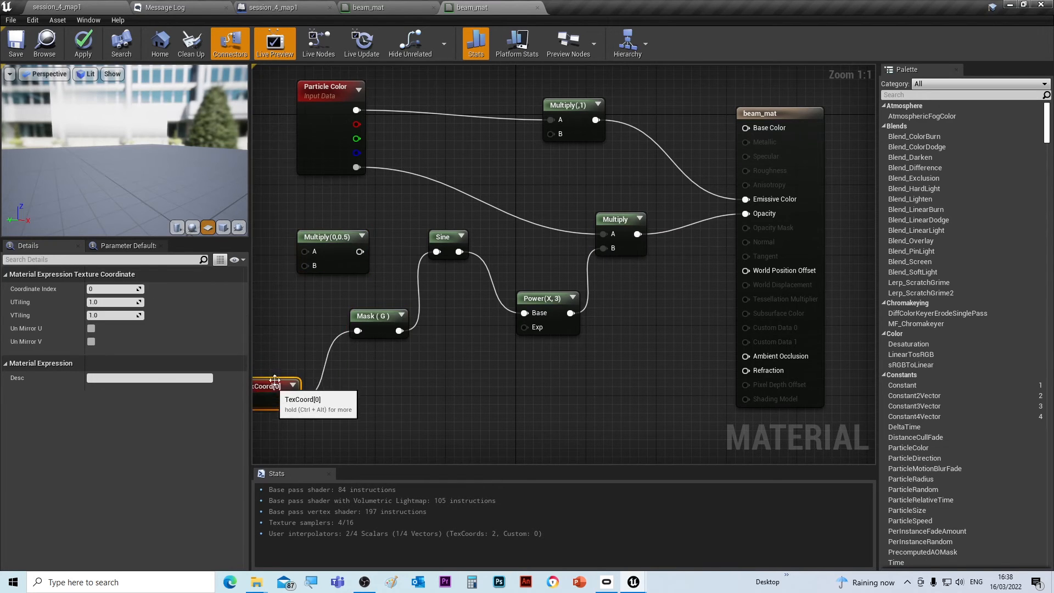
{"action": "left_click_drag", "start_coordinate": [329, 240], "coordinate": [347, 249]}
{"action": "left_click_drag", "start_coordinate": [444, 237], "coordinate": [453, 246]}
{"action": "left_click_drag", "start_coordinate": [549, 301], "coordinate": [594, 318]}
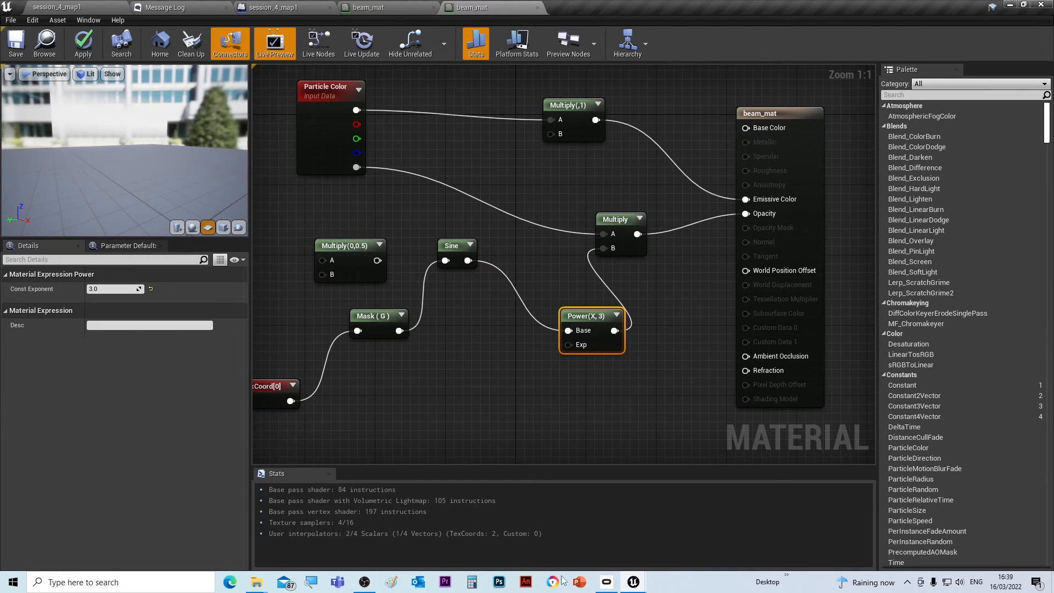
Check the reference graph, then wire Mask (G) into the new Multiply's B input and that Multiply's output into Sine
{"action": "mouse_move", "coordinate": [631, 586]}
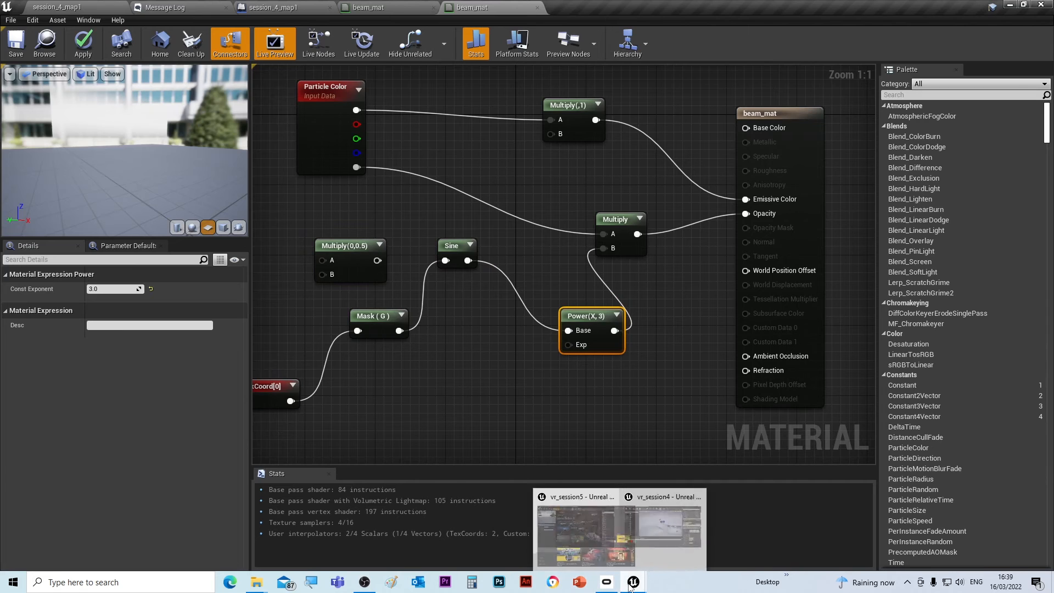
{"action": "left_click", "coordinate": [385, 7]}
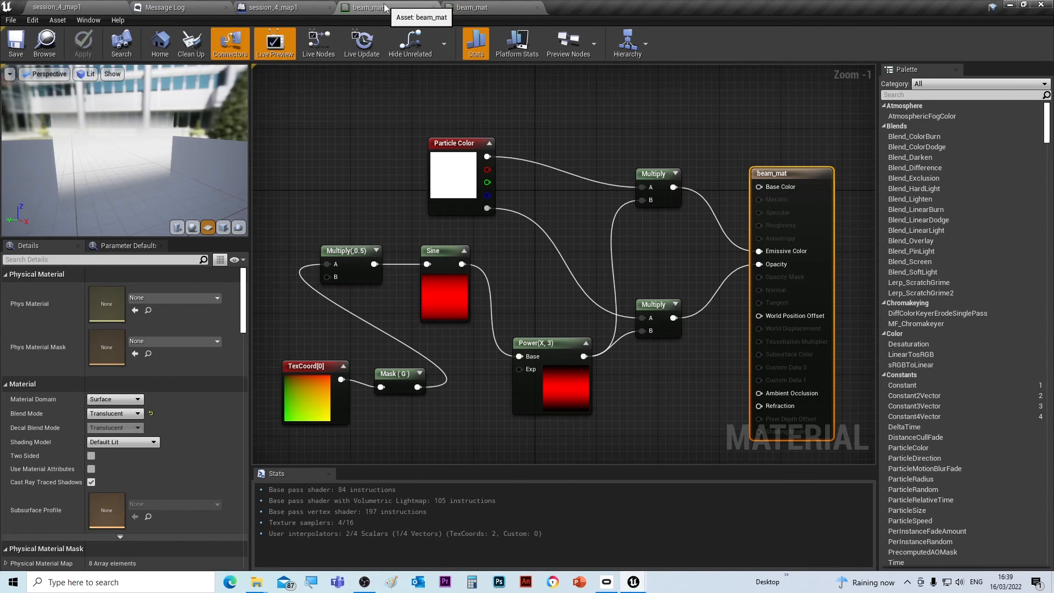
{"action": "left_click", "coordinate": [478, 7]}
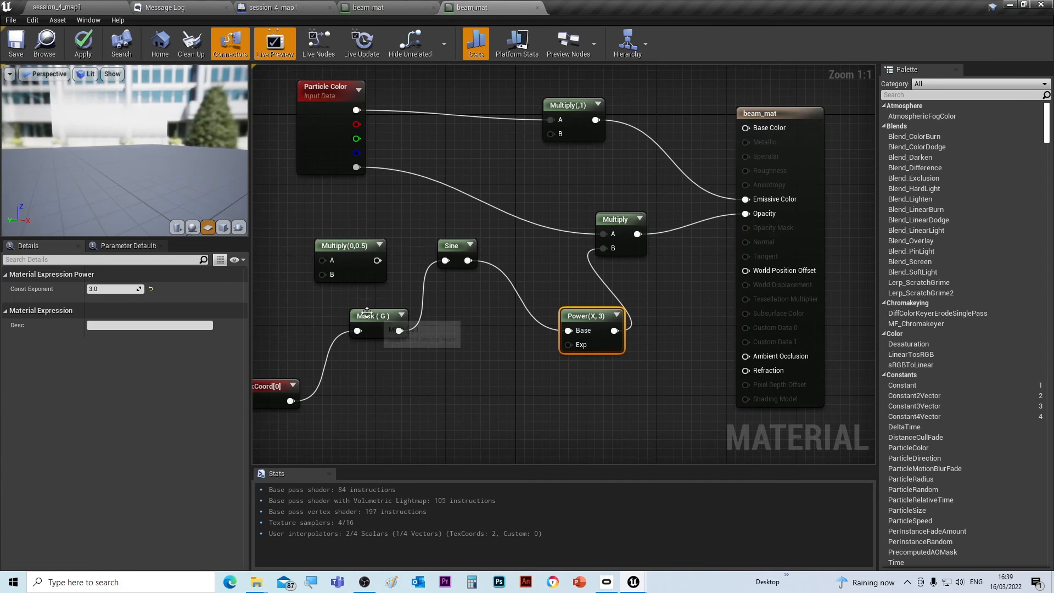
{"action": "left_click_drag", "start_coordinate": [367, 312], "coordinate": [446, 260]}
{"action": "left_click", "coordinate": [377, 274]}
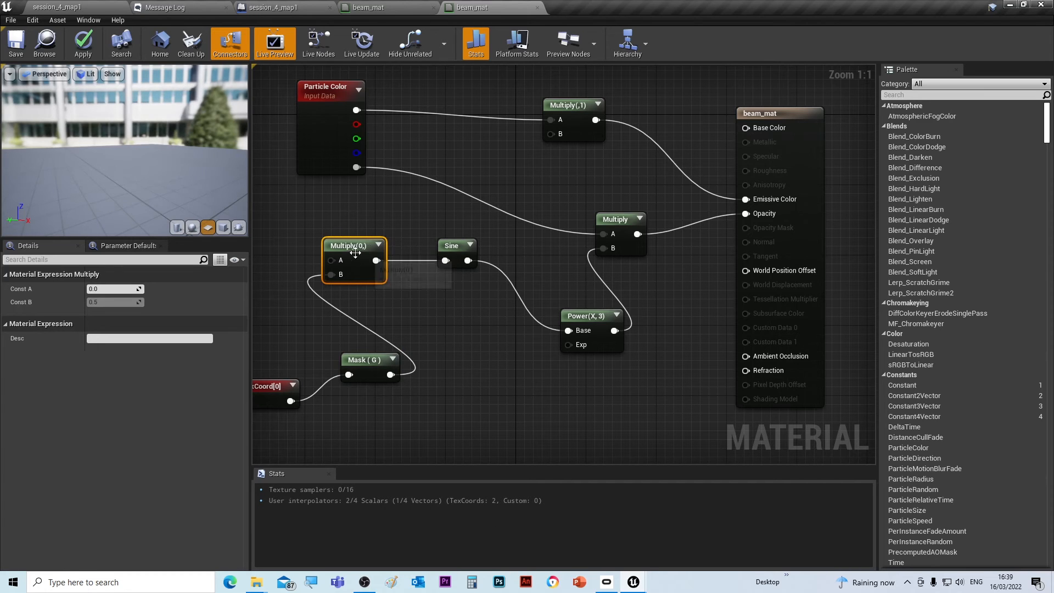
Compare the rewired nodes with the reference beam_mat graph and save the material
{"action": "left_click", "coordinate": [383, 8]}
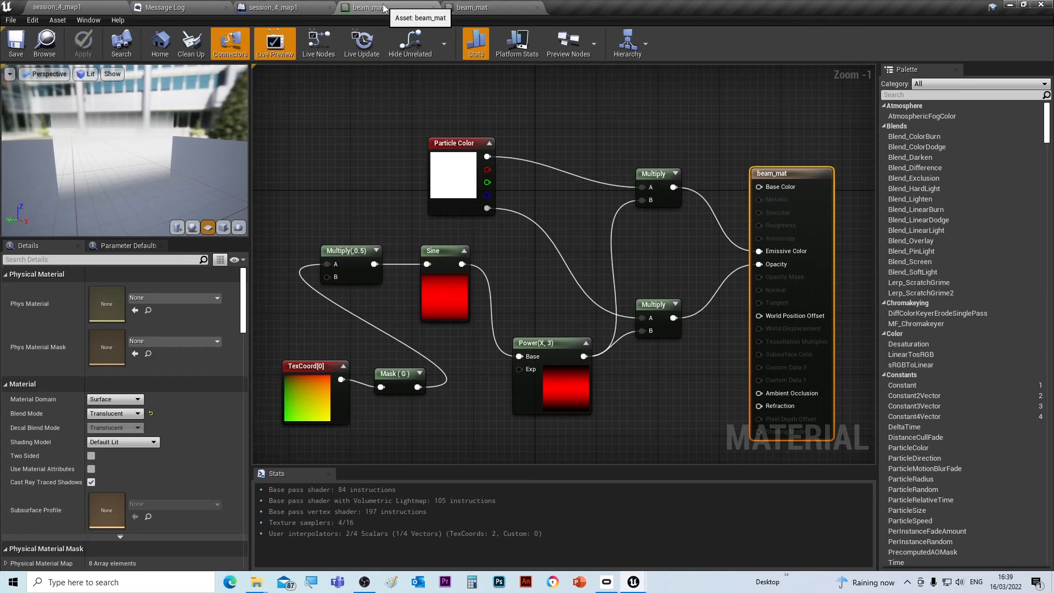
{"action": "left_click", "coordinate": [486, 10]}
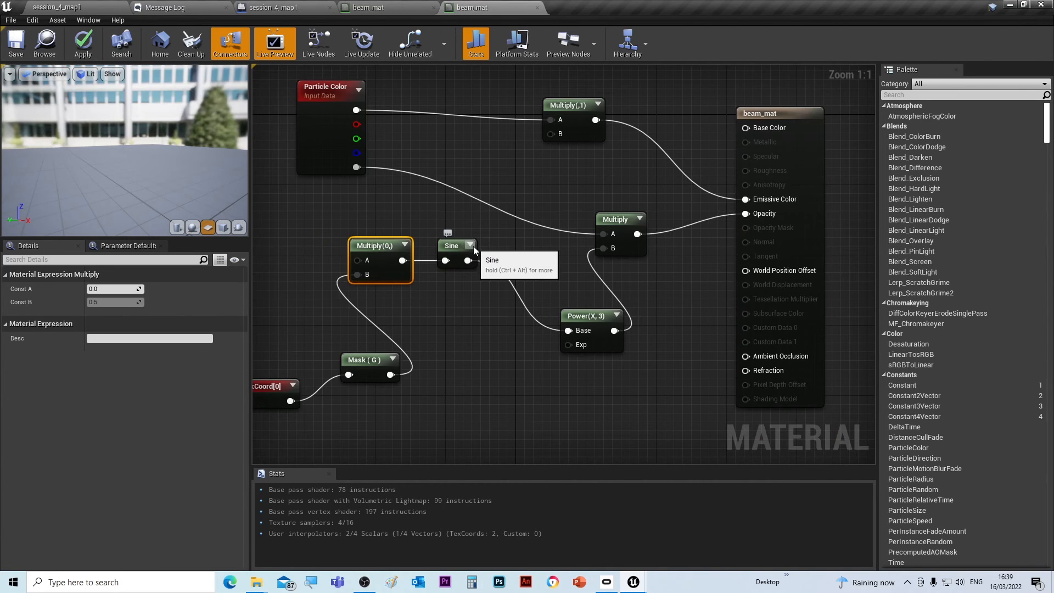
{"action": "left_click", "coordinate": [16, 53]}
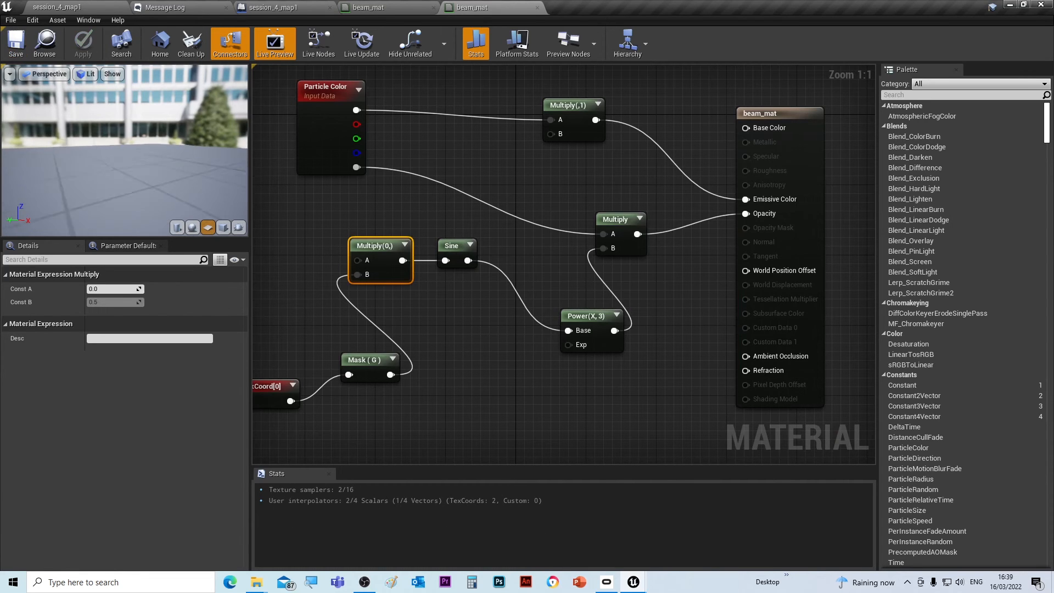
Move TexCoord, Mask (G) and the Multiply feeding Sine up and left into a tidier arrangement
{"action": "mouse_move", "coordinate": [107, 153]}
{"action": "left_mouse_down"}
{"action": "mouse_move", "coordinate": [107, 129]}
{"action": "mouse_move", "coordinate": [107, 147]}
{"action": "left_mouse_up"}
{"action": "right_click_drag", "start_coordinate": [510, 360], "coordinate": [612, 364]}
{"action": "left_click_drag", "start_coordinate": [388, 388], "coordinate": [352, 344]}
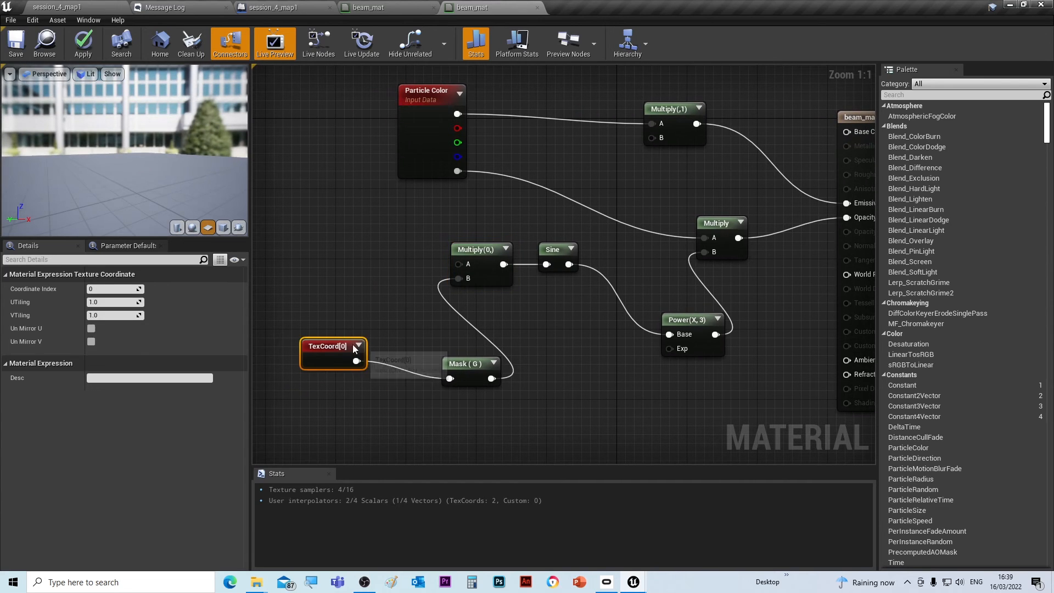
{"action": "left_click_drag", "start_coordinate": [463, 367], "coordinate": [438, 340]}
{"action": "left_click_drag", "start_coordinate": [481, 257], "coordinate": [464, 248]}
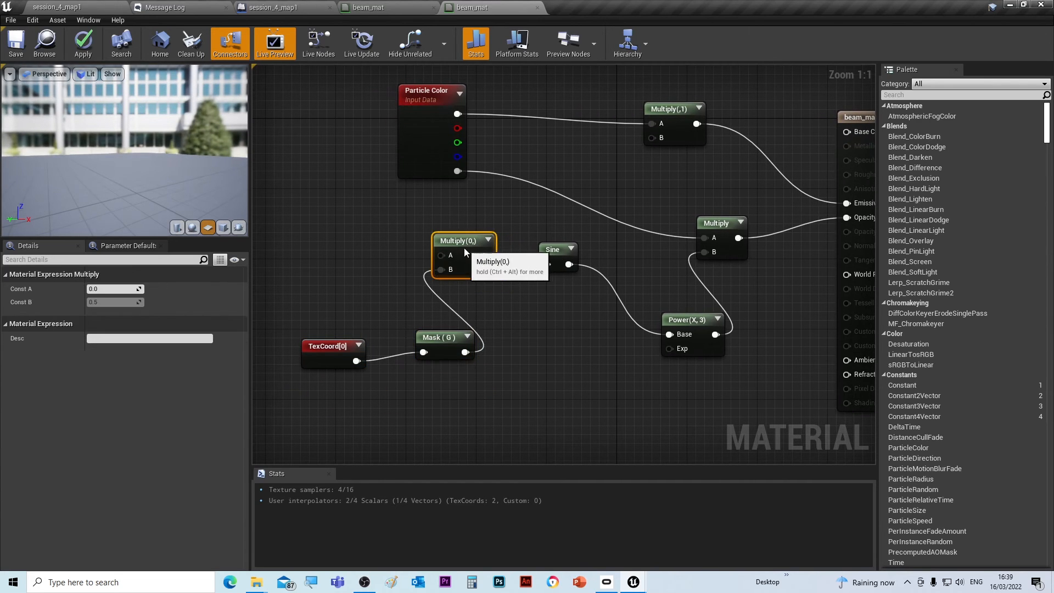
Connect Mask (G) to the A input of the Multiply feeding Sine and break the Mask link to its B input
{"action": "left_click", "coordinate": [553, 250]}
{"action": "left_click_drag", "start_coordinate": [465, 352], "coordinate": [439, 256]}
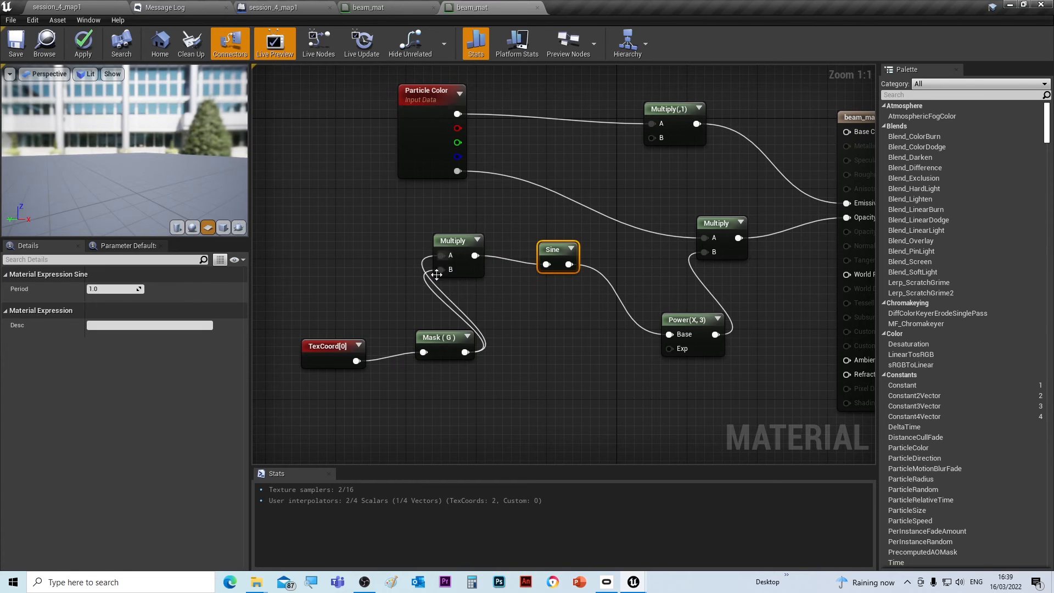
{"action": "right_click", "coordinate": [440, 269]}
{"action": "mouse_move", "coordinate": [469, 312]}
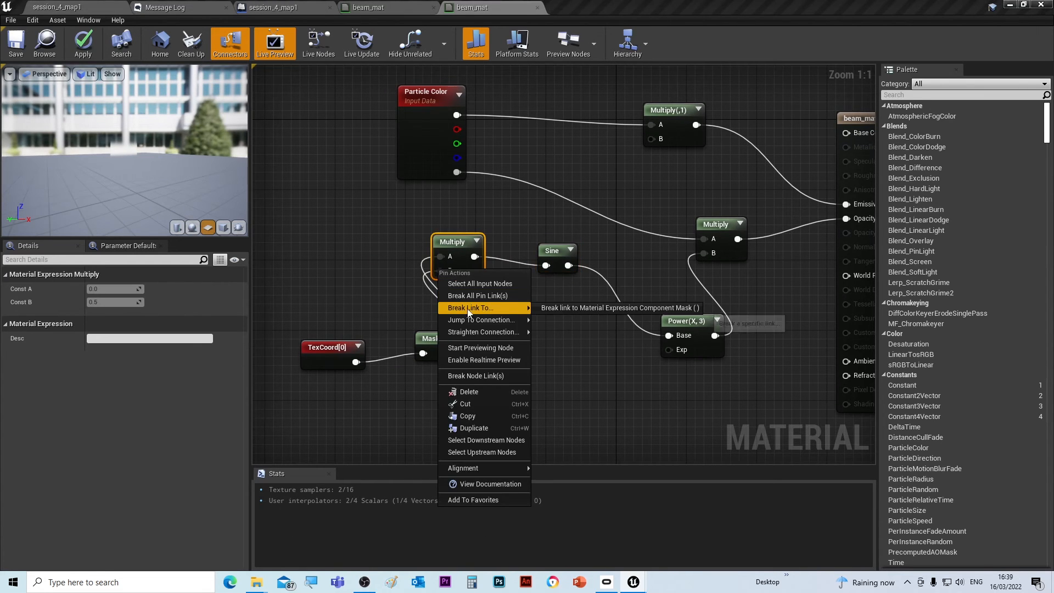
{"action": "left_click", "coordinate": [558, 309]}
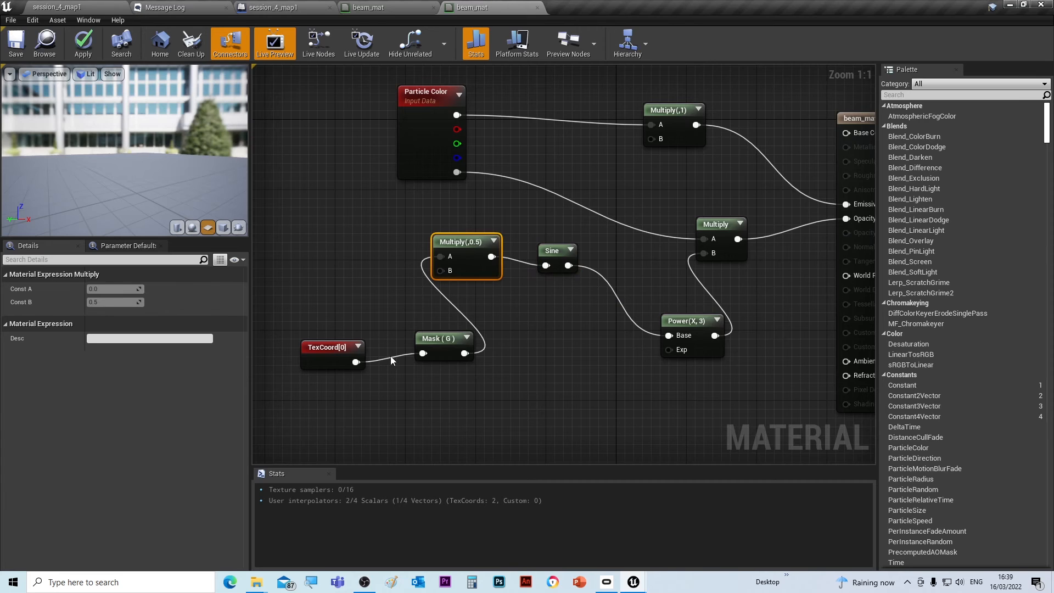
Tidy the positions of TexCoord, Mask (G) and the 0.5 Multiply, and inspect the beam on the preview plane
{"action": "left_click", "coordinate": [334, 348]}
{"action": "left_click_drag", "start_coordinate": [334, 348], "coordinate": [316, 348]}
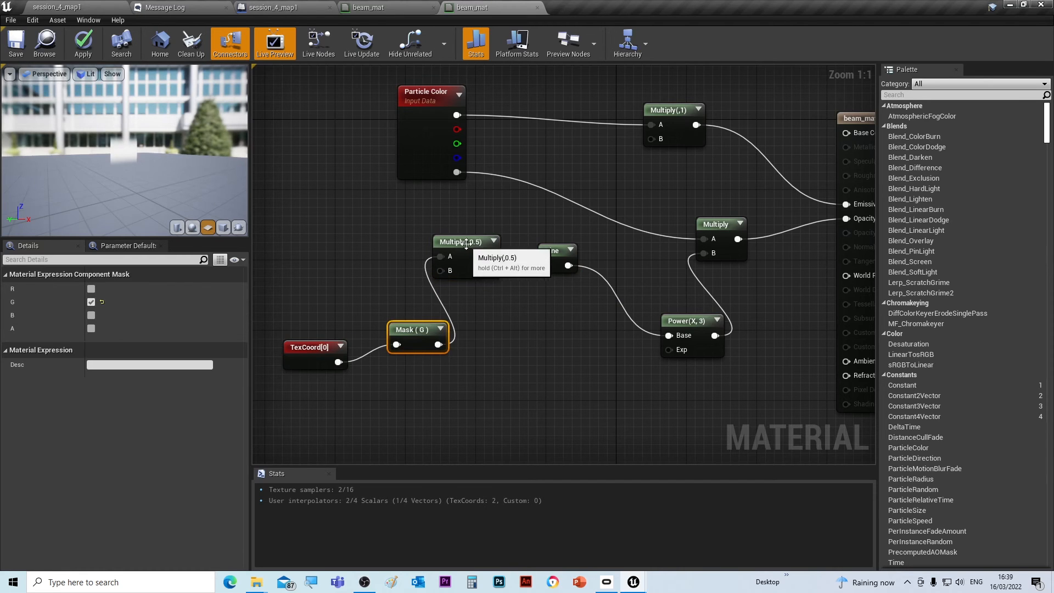
{"action": "left_click_drag", "start_coordinate": [474, 246], "coordinate": [474, 254]}
{"action": "mouse_move", "coordinate": [105, 140]}
{"action": "left_mouse_down"}
{"action": "mouse_move", "coordinate": [109, 164]}
{"action": "mouse_move", "coordinate": [107, 147]}
{"action": "left_mouse_up"}
{"action": "scroll", "coordinate": [559, 392], "scroll_direction": "down", "scroll_amount": 3}
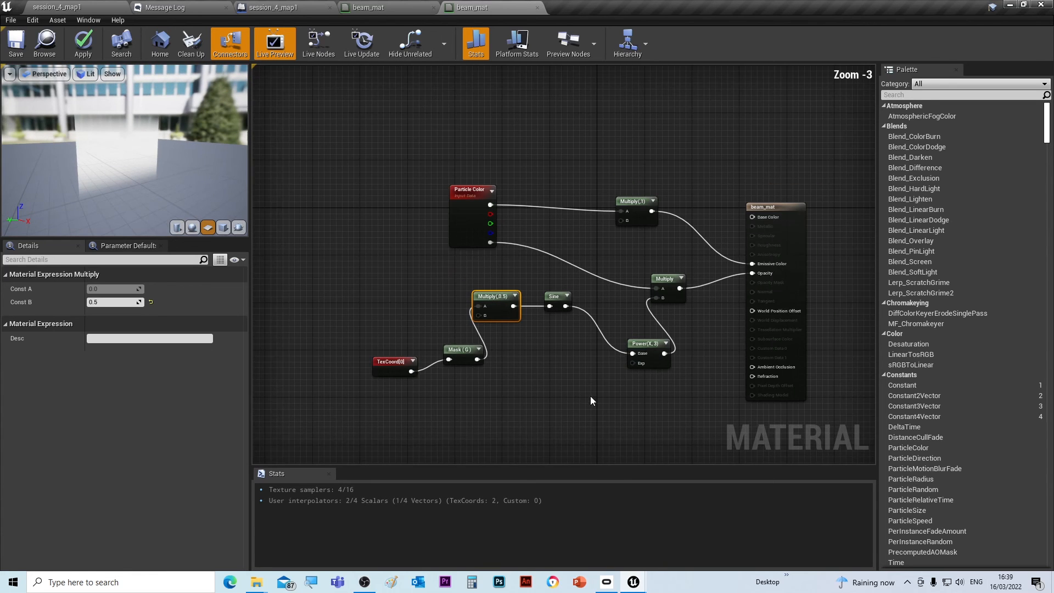
{"action": "right_click_drag", "start_coordinate": [591, 397], "coordinate": [513, 395]}
{"action": "scroll", "coordinate": [485, 309], "scroll_direction": "up", "scroll_amount": 2}
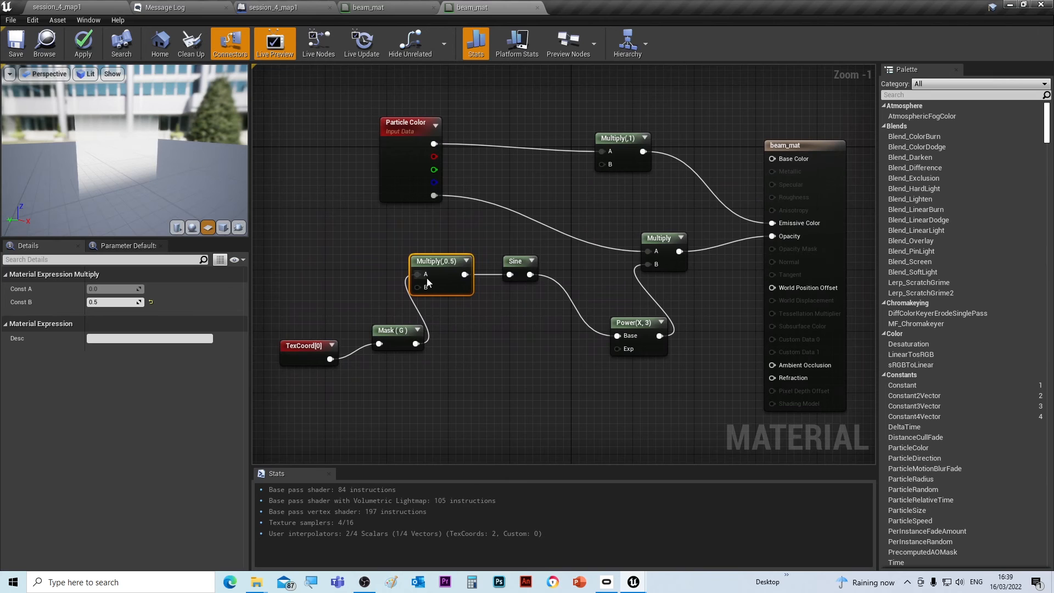
{"action": "left_click_drag", "start_coordinate": [428, 283], "coordinate": [428, 274]}
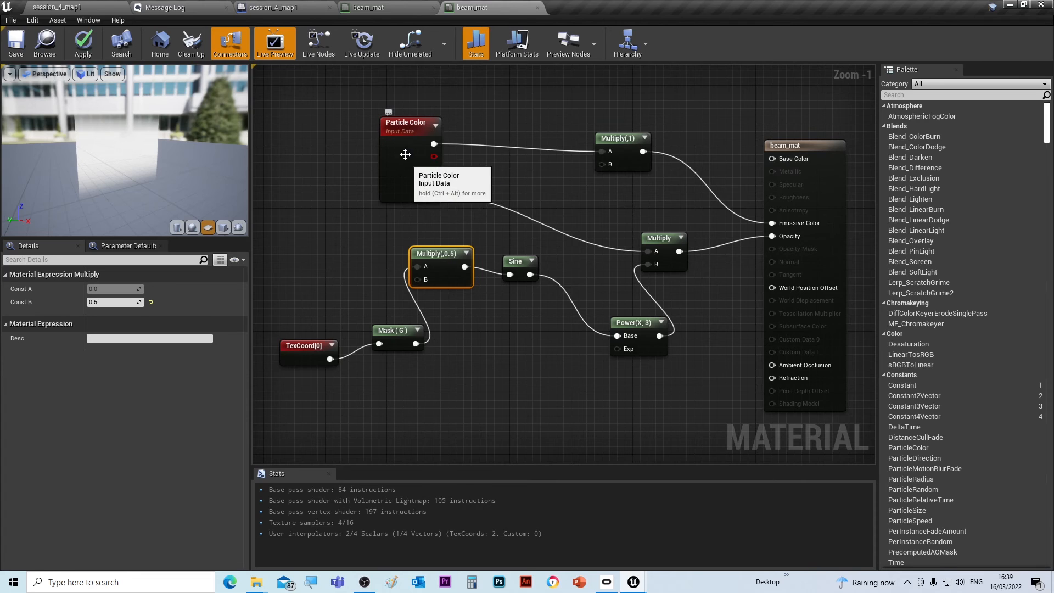
Compare the upper Multiply with the reference, connect Power's output to its B input, and move Power closer to Sine
{"action": "left_click", "coordinate": [618, 140]}
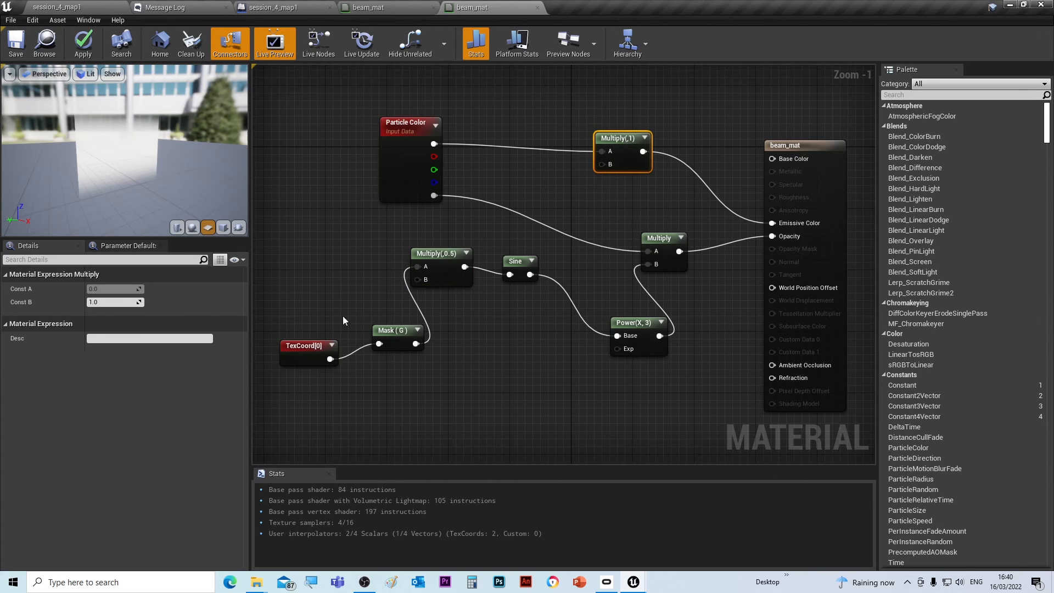
{"action": "left_click", "coordinate": [385, 8]}
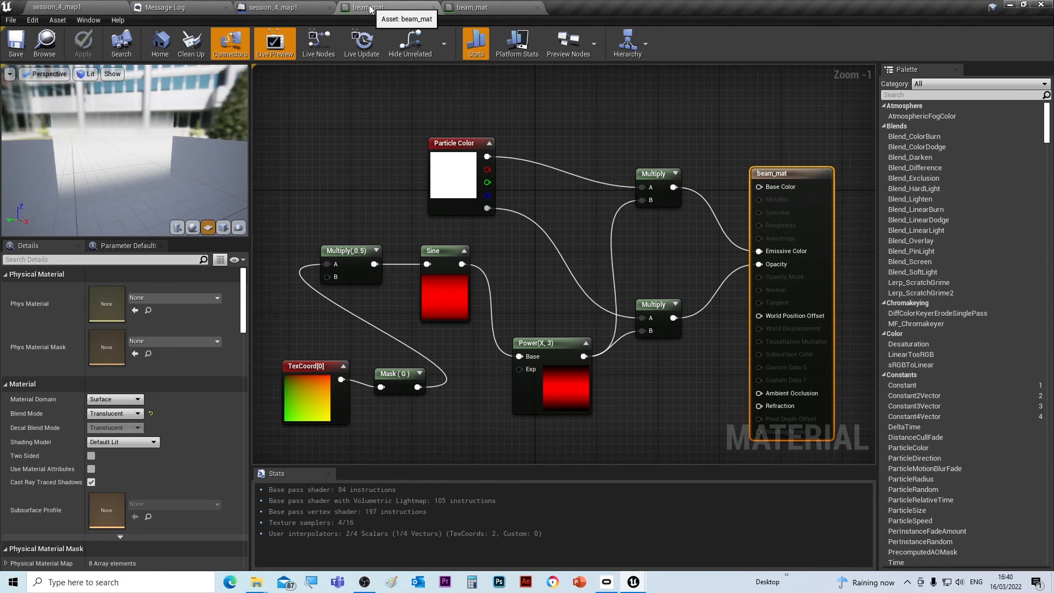
{"action": "left_click", "coordinate": [654, 174]}
{"action": "left_click", "coordinate": [478, 8]}
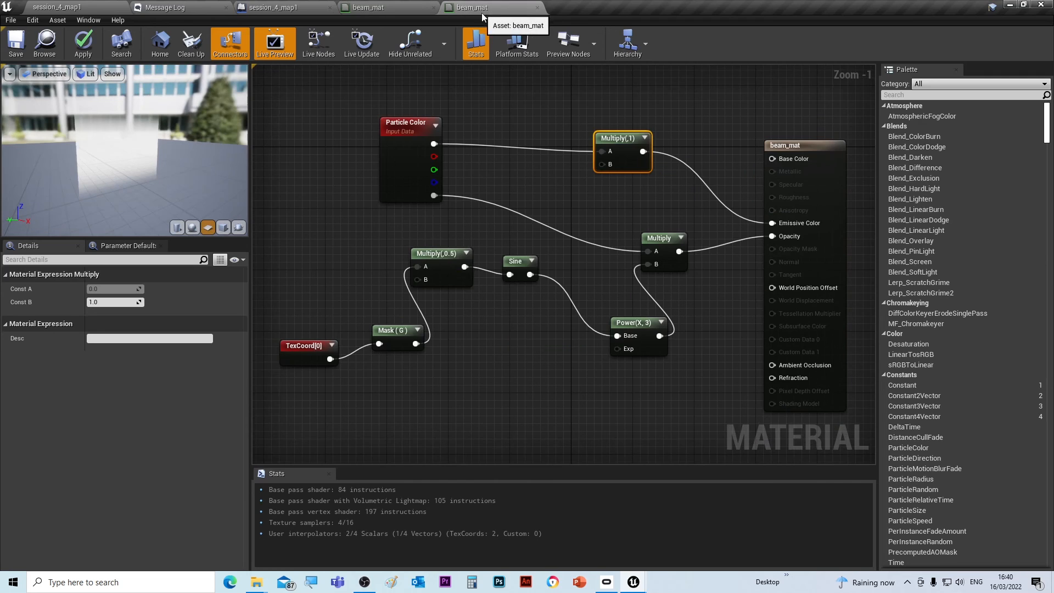
{"action": "left_click", "coordinate": [390, 8]}
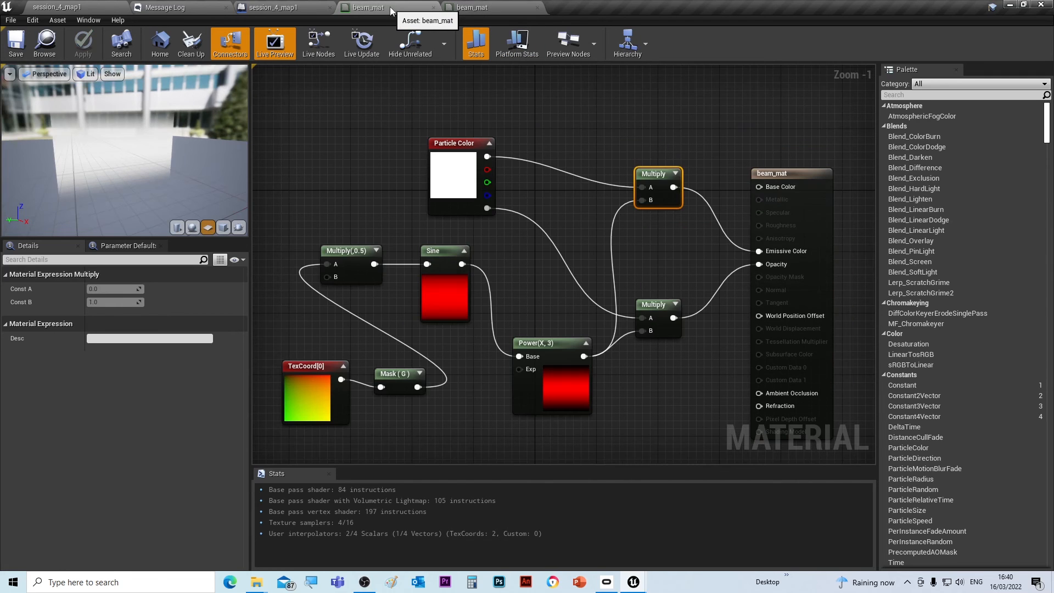
{"action": "left_click", "coordinate": [491, 7]}
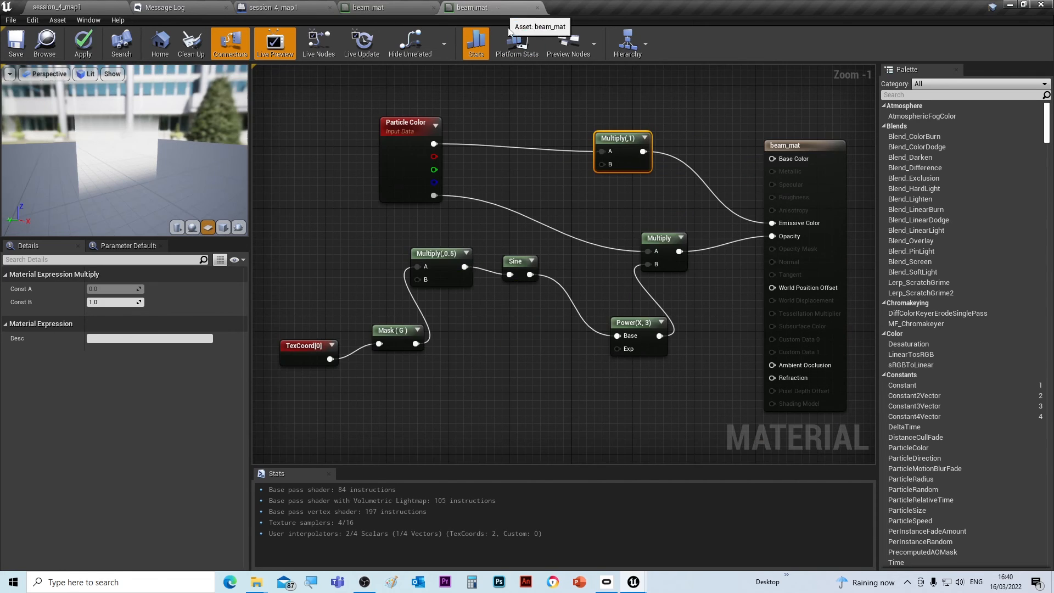
{"action": "left_click_drag", "start_coordinate": [647, 339], "coordinate": [602, 165]}
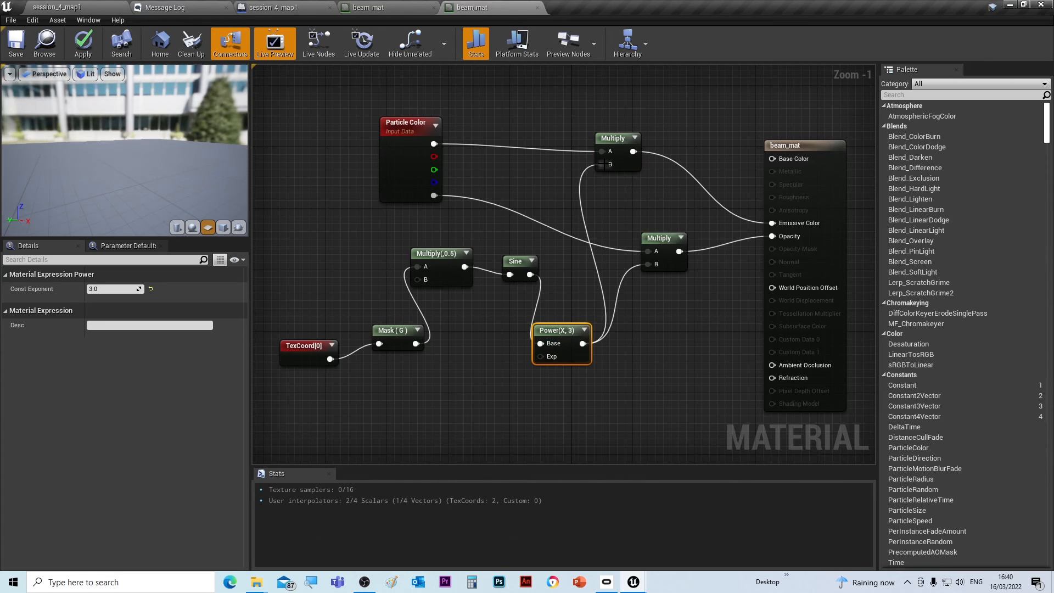
{"action": "left_click_drag", "start_coordinate": [571, 337], "coordinate": [587, 321]}
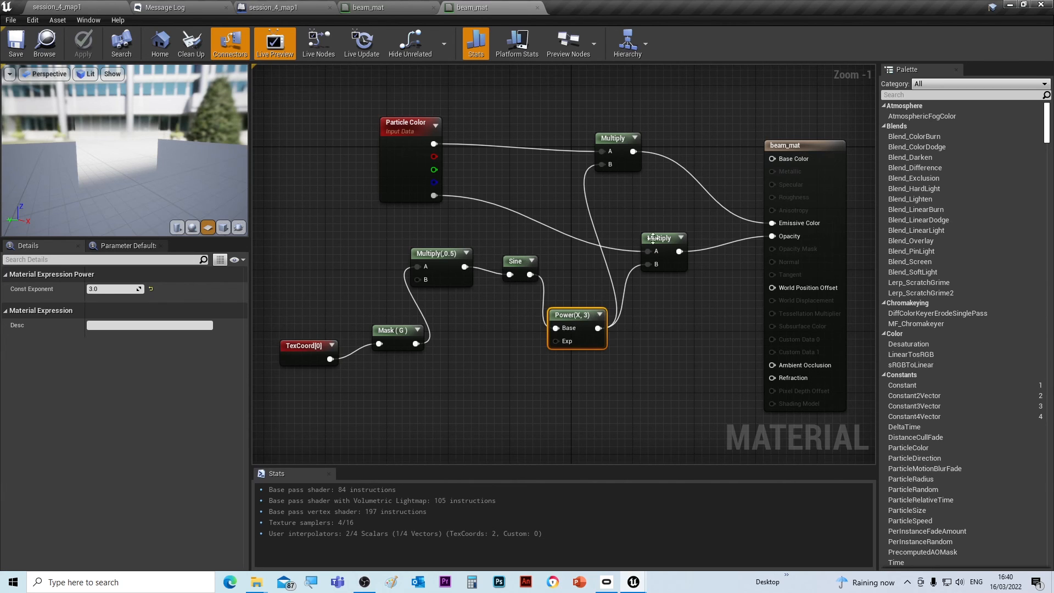
Move the beam_mat result node up and left, then show the reference material's result node settings for comparison
{"action": "left_click_drag", "start_coordinate": [784, 240], "coordinate": [769, 224]}
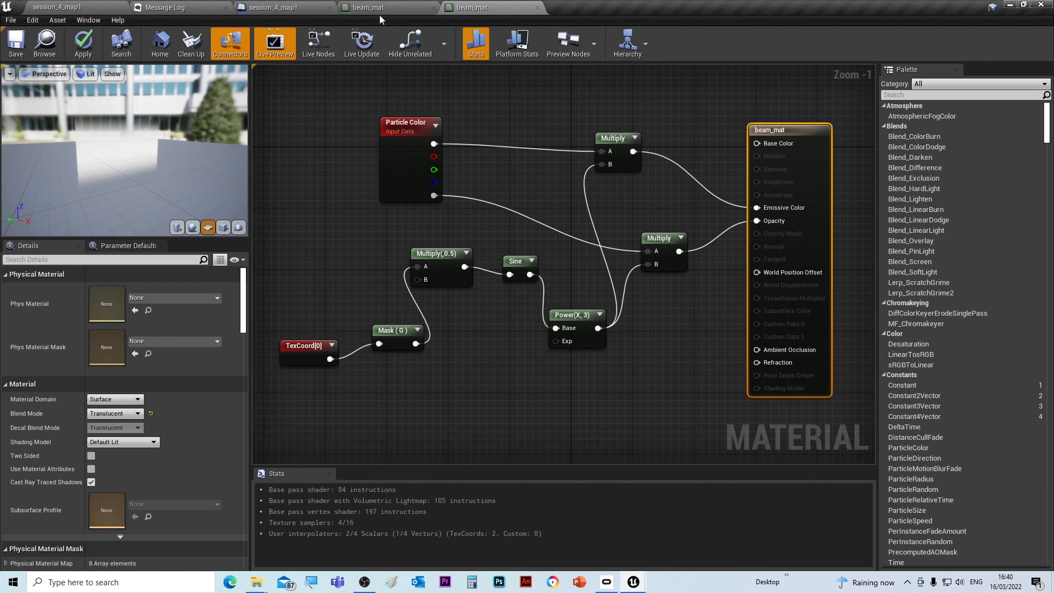
{"action": "left_click", "coordinate": [362, 43]}
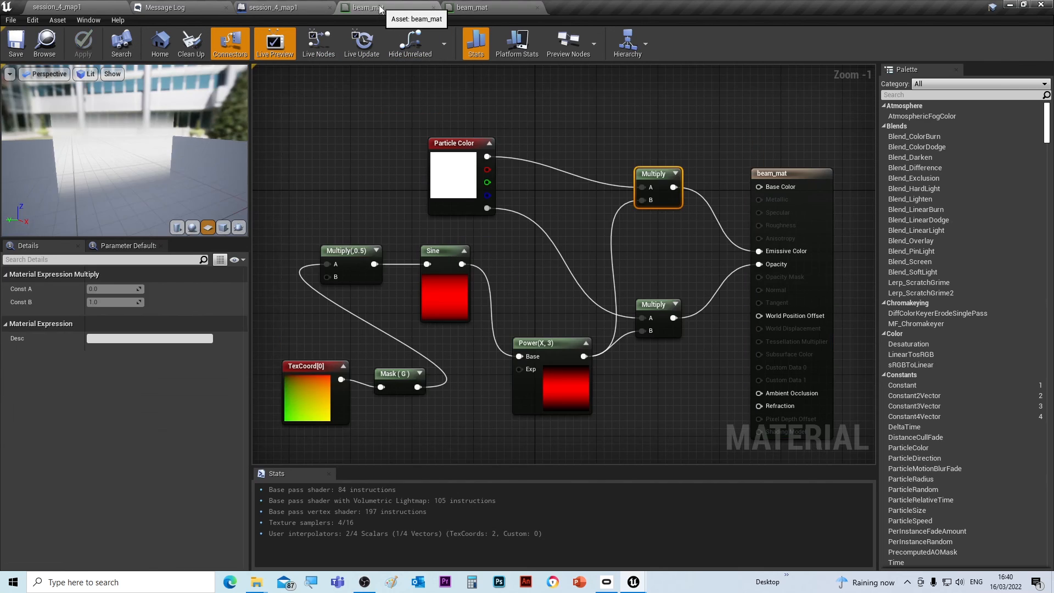
{"action": "left_click", "coordinate": [766, 175]}
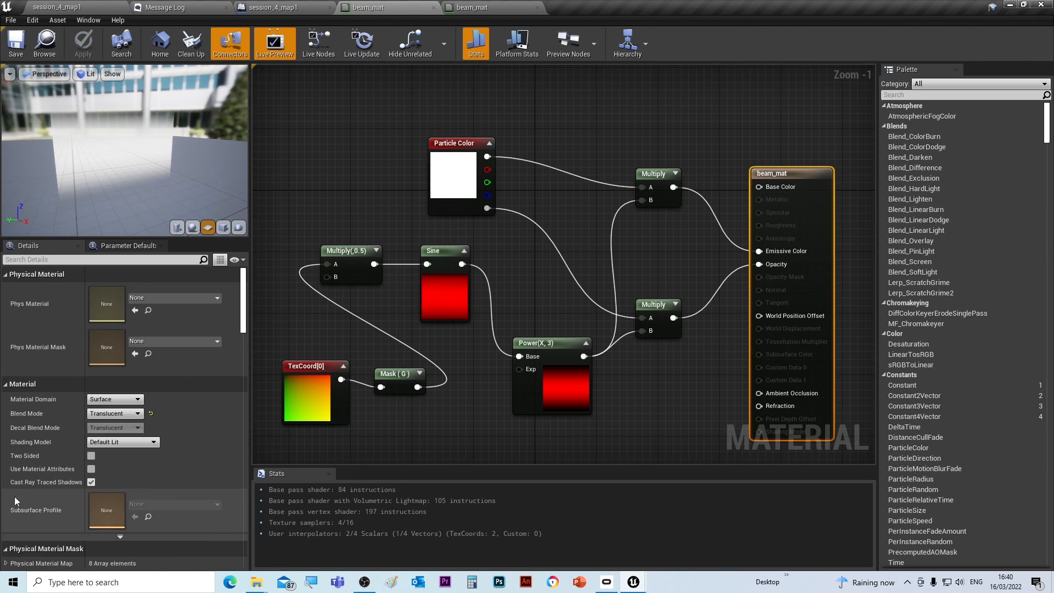
Examine the Usage settings of the reference beam_mat material, in particular Used with Beam Trails
{"action": "scroll", "coordinate": [155, 458], "scroll_direction": "down", "scroll_amount": 3}
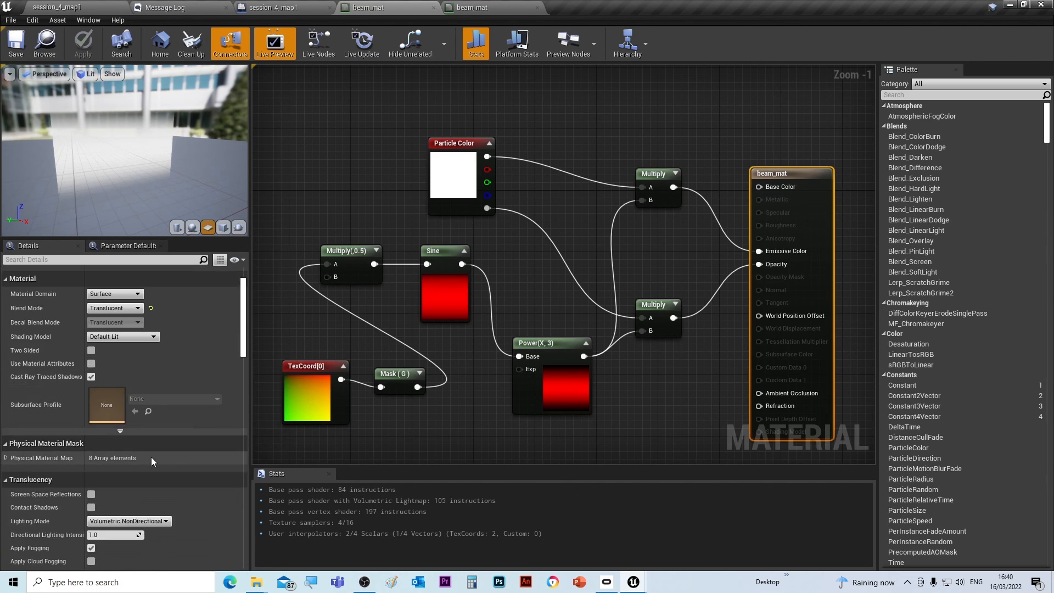
{"action": "scroll", "coordinate": [151, 458], "scroll_direction": "down", "scroll_amount": 15}
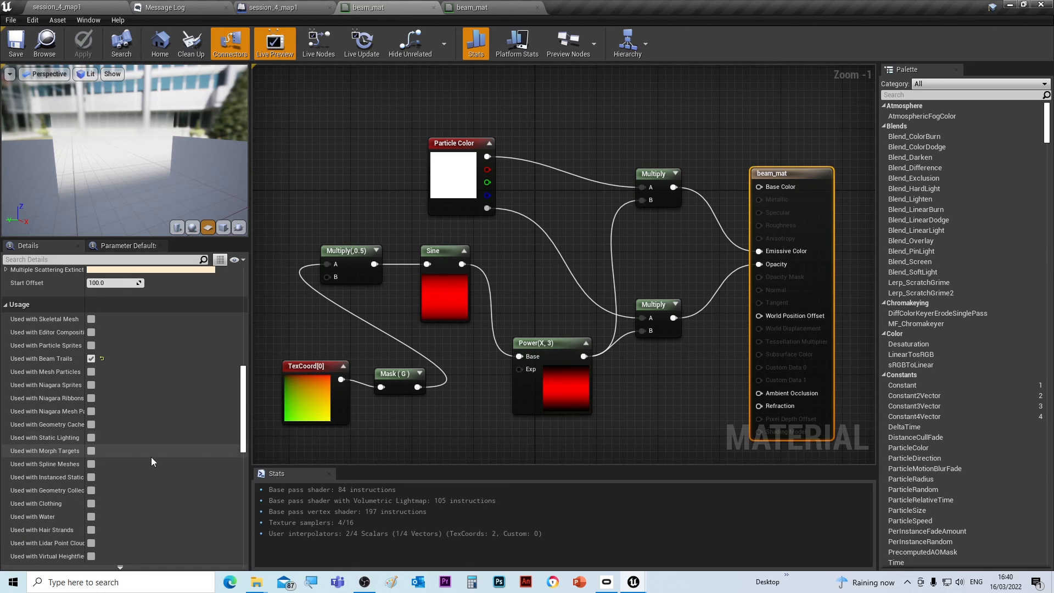
{"action": "scroll", "coordinate": [152, 458], "scroll_direction": "down", "scroll_amount": 3}
{"action": "scroll", "coordinate": [151, 459], "scroll_direction": "up", "scroll_amount": 3}
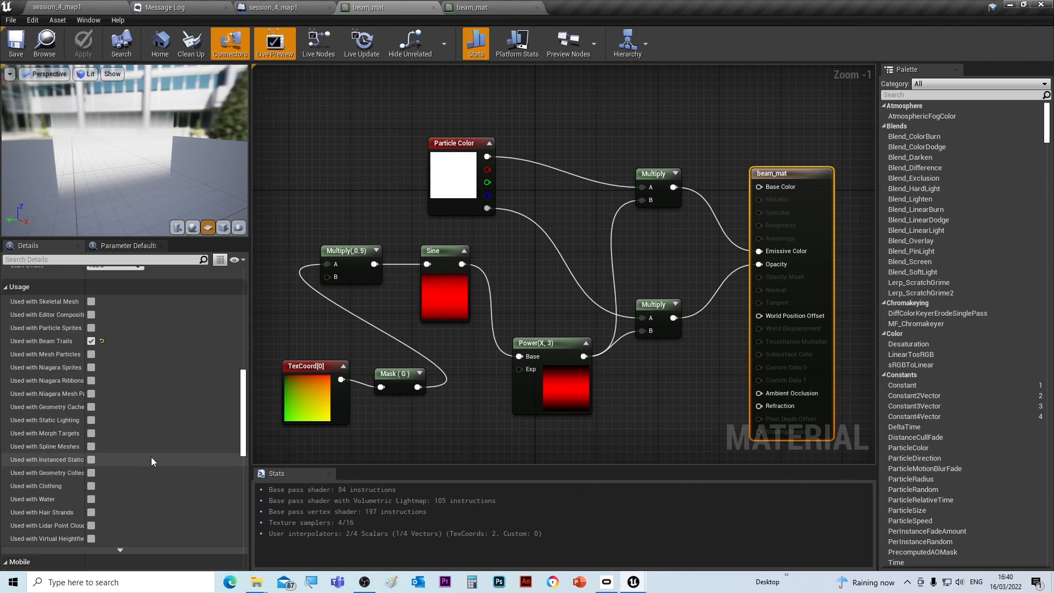
{"action": "scroll", "coordinate": [152, 458], "scroll_direction": "down", "scroll_amount": 1}
{"action": "scroll", "coordinate": [152, 458], "scroll_direction": "up", "scroll_amount": 1}
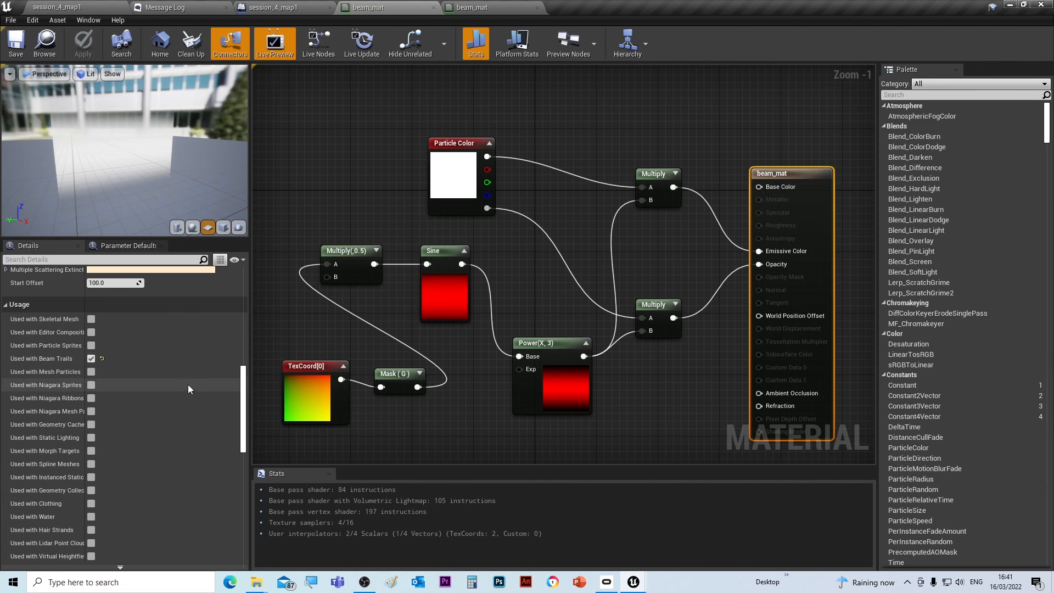
Switch to the recreated beam_mat material, enable Used with Beam Trails in its Usage settings, and save the material
{"action": "left_click", "coordinate": [435, 17]}
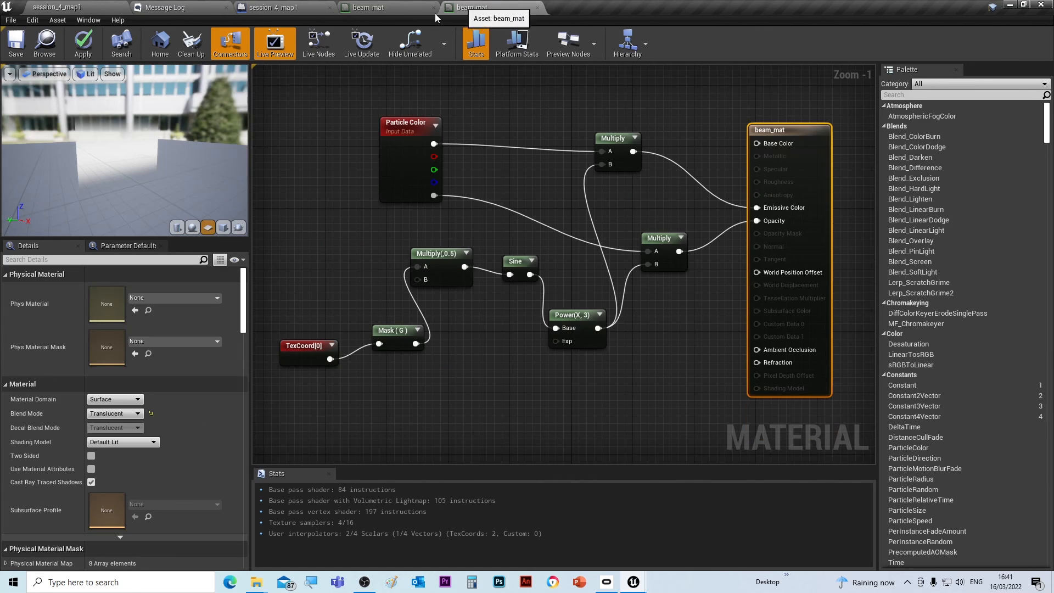
{"action": "left_click_drag", "start_coordinate": [246, 265], "coordinate": [247, 388]}
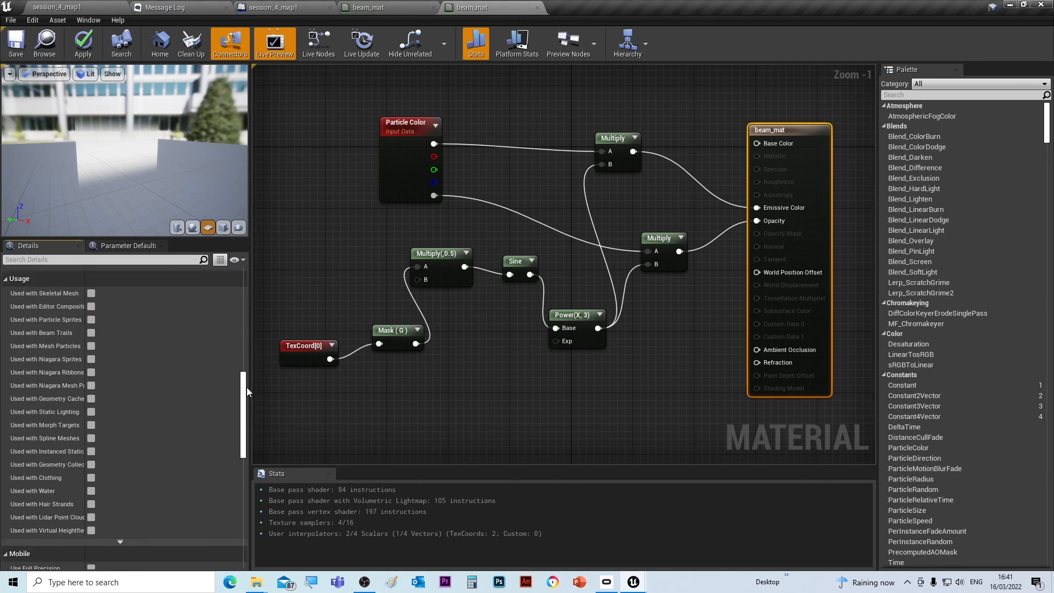
{"action": "scroll", "coordinate": [246, 390], "scroll_direction": "up", "scroll_amount": 2}
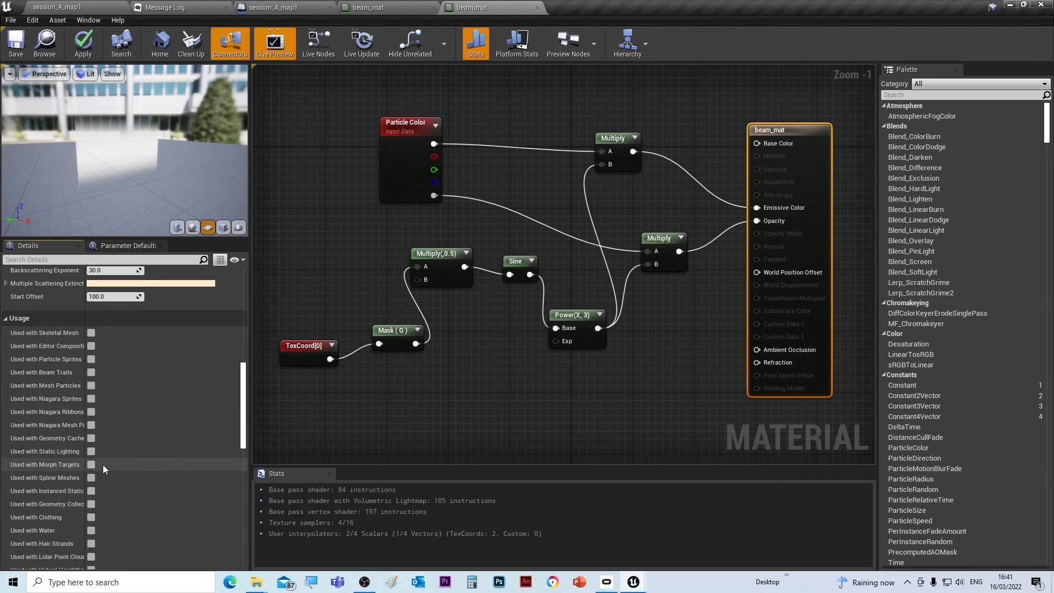
{"action": "left_click", "coordinate": [91, 372]}
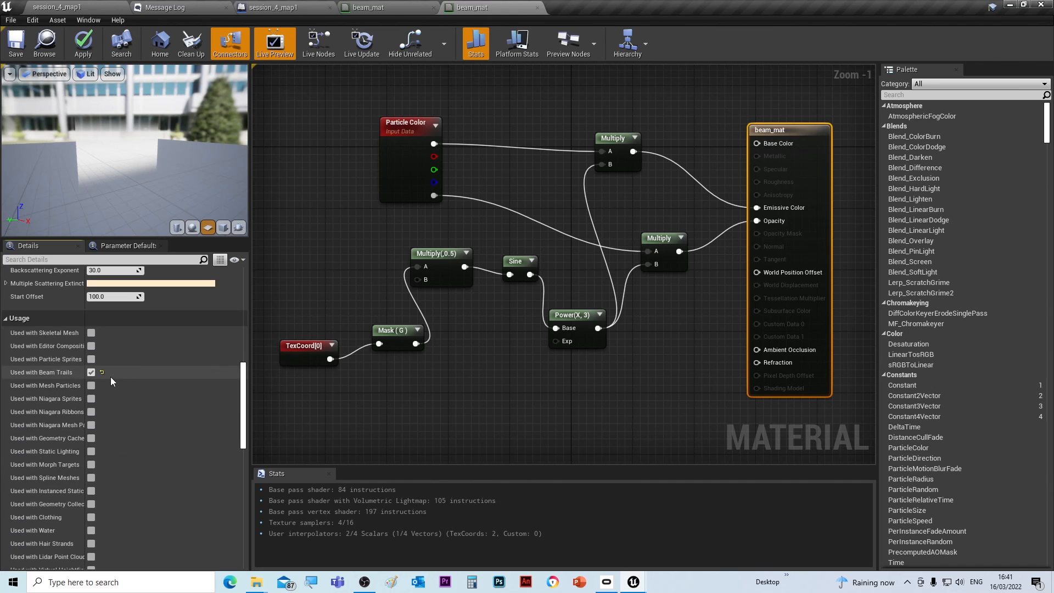
{"action": "left_click", "coordinate": [18, 48]}
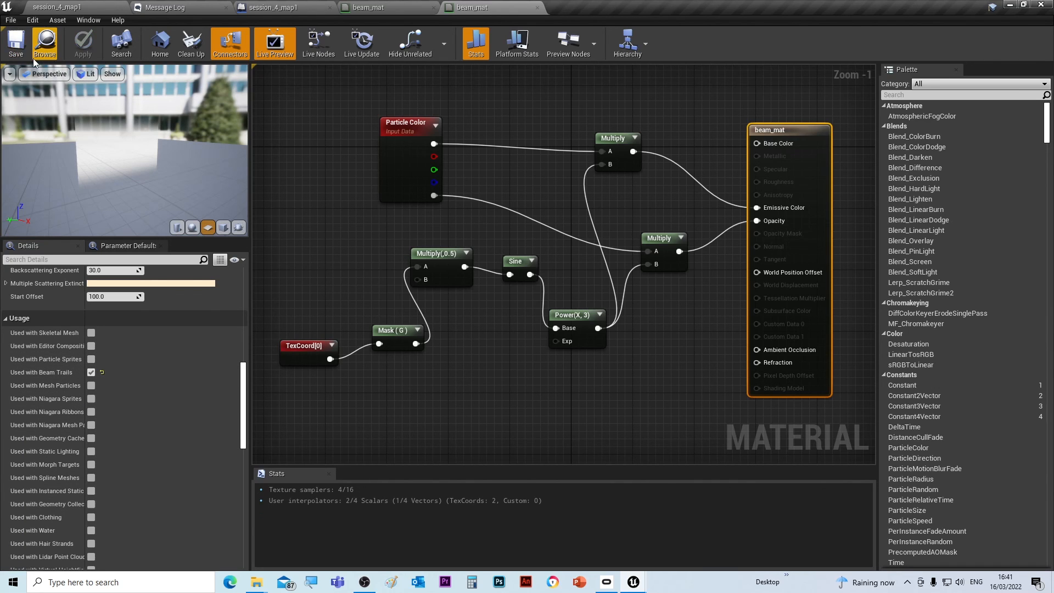